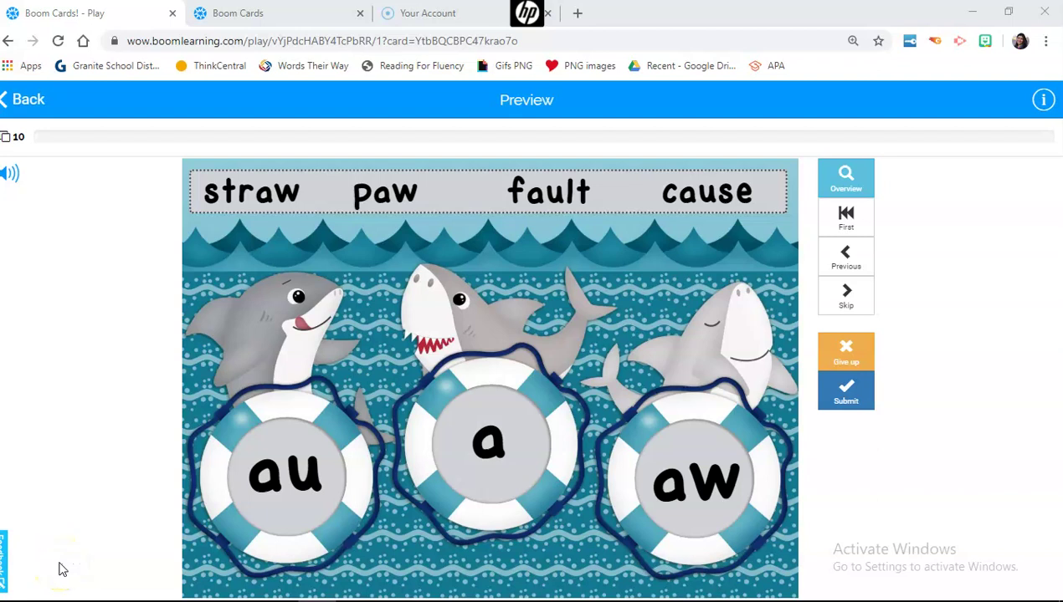
Sort straw and paw onto the aw ring and cause and fault onto the au ring, trying fault on a first, and submit the answer
{"action": "left_click_drag", "start_coordinate": [251, 192], "coordinate": [684, 419]}
{"action": "left_click_drag", "start_coordinate": [384, 192], "coordinate": [685, 460]}
{"action": "left_click_drag", "start_coordinate": [706, 191], "coordinate": [276, 451]}
{"action": "left_click_drag", "start_coordinate": [548, 191], "coordinate": [481, 442]}
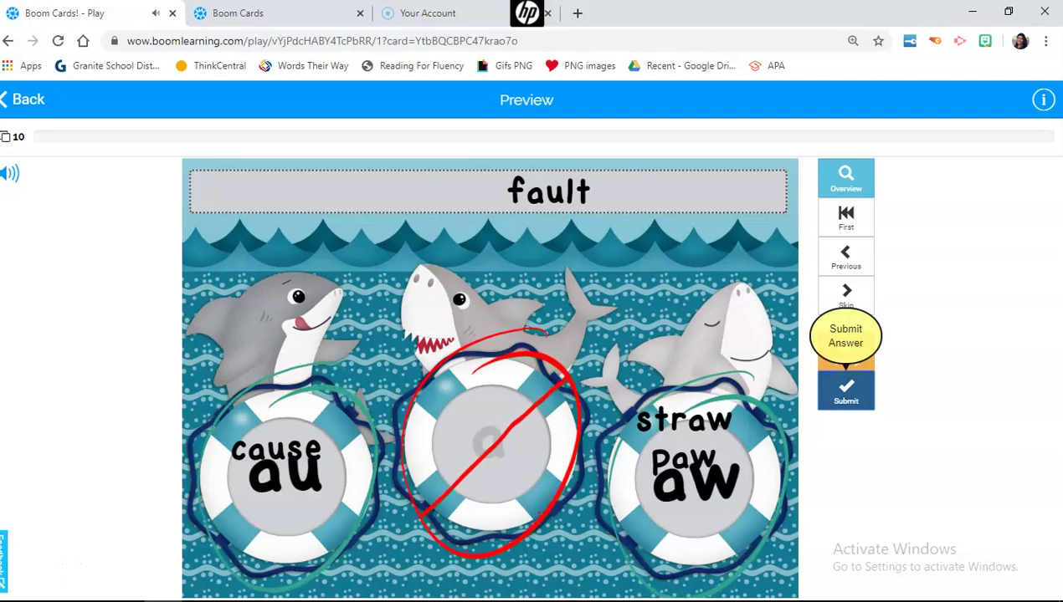
{"action": "left_click_drag", "start_coordinate": [552, 200], "coordinate": [299, 428]}
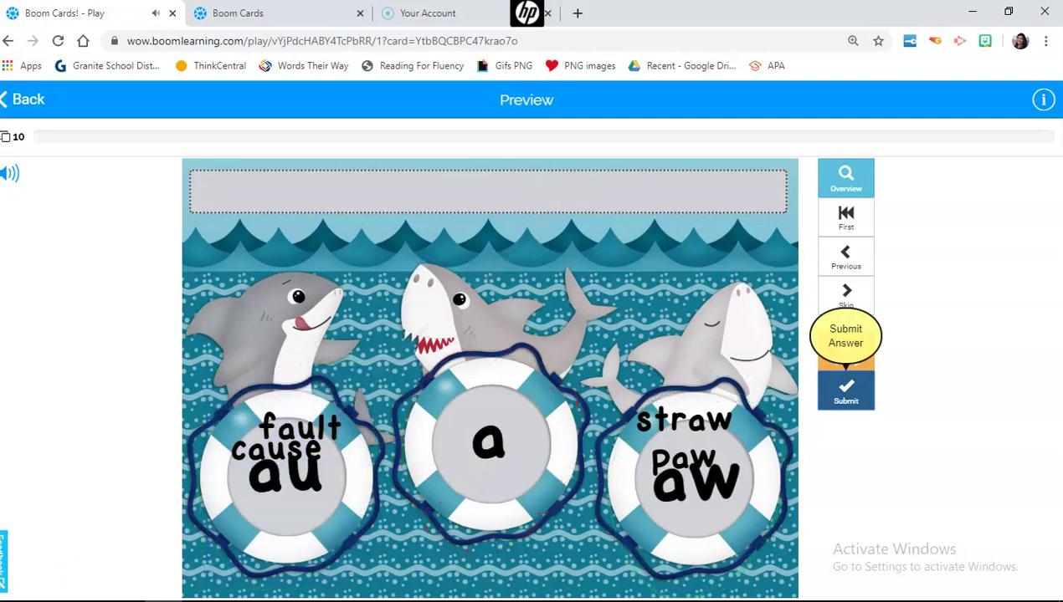
{"action": "left_click", "coordinate": [845, 390]}
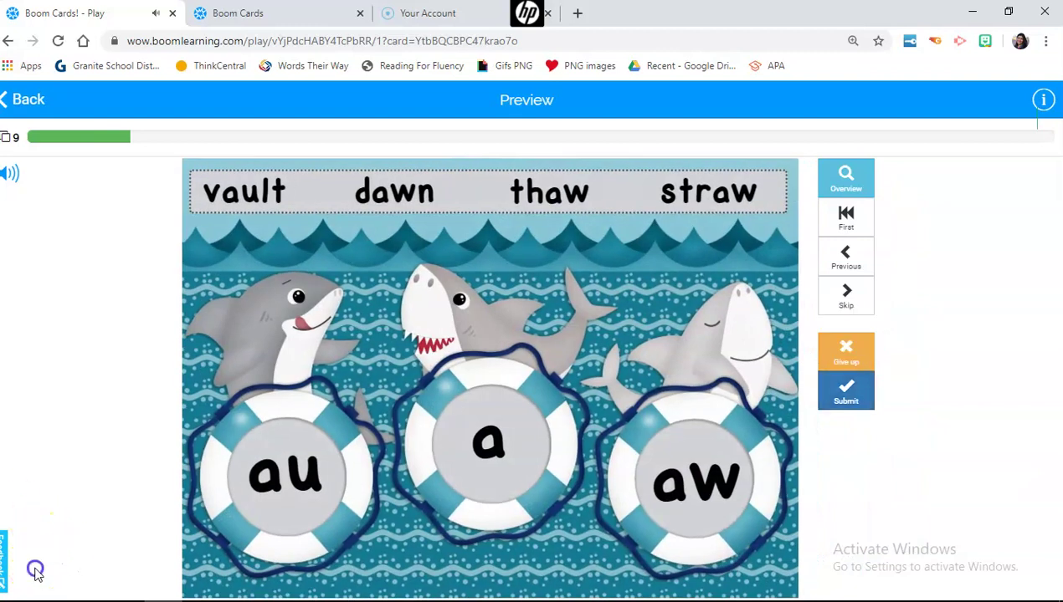
Switch to the main Boom Cards page and browse the store's images for the search term "background"
{"action": "key", "text": "ctrl+Tab"}
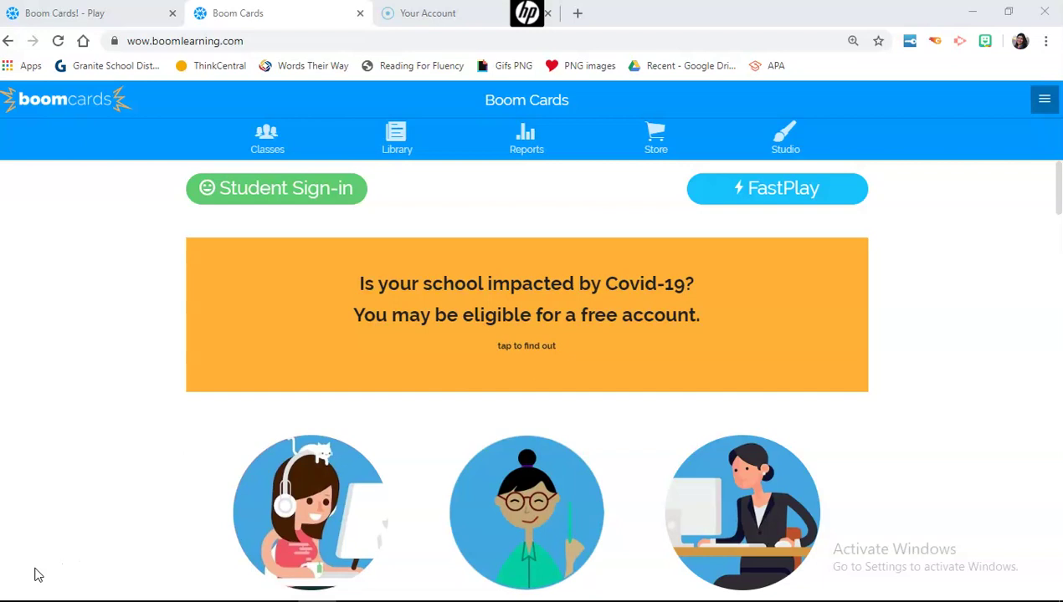
{"action": "left_click", "coordinate": [657, 154]}
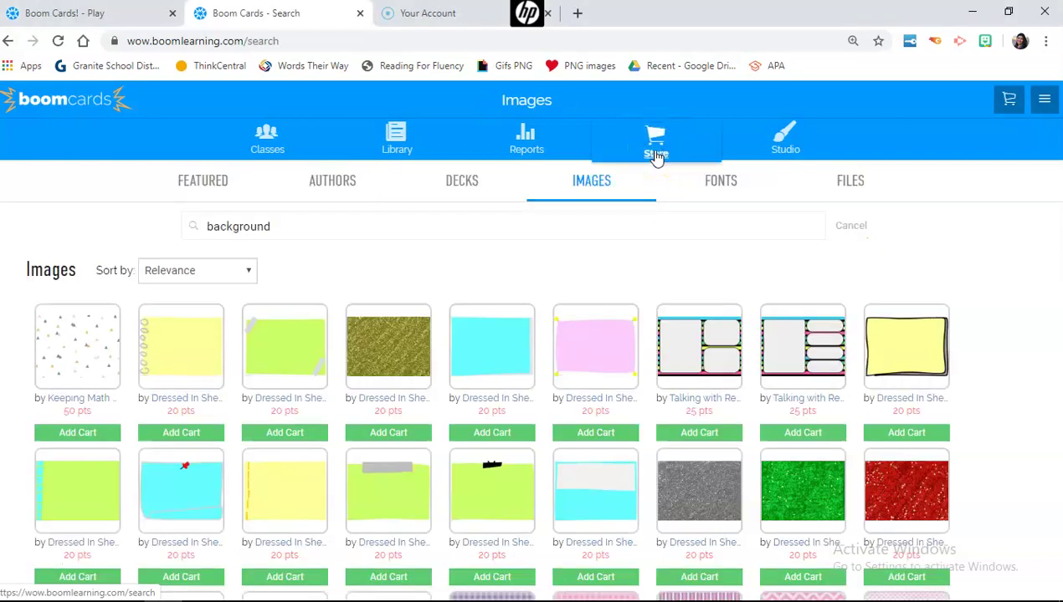
{"action": "left_click", "coordinate": [590, 182]}
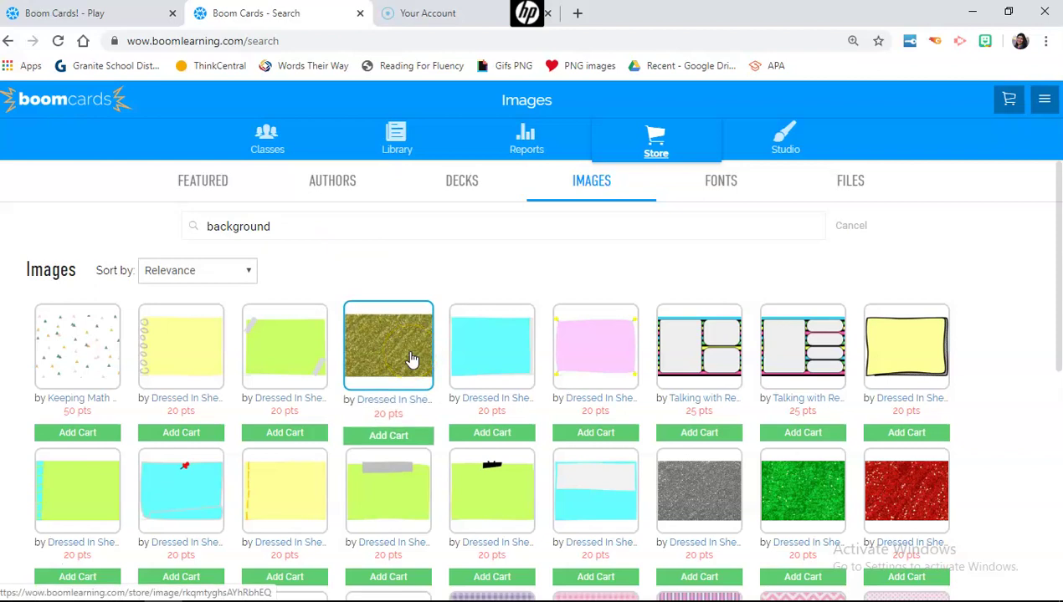
{"action": "scroll", "coordinate": [607, 502], "scroll_direction": "down", "scroll_amount": 1}
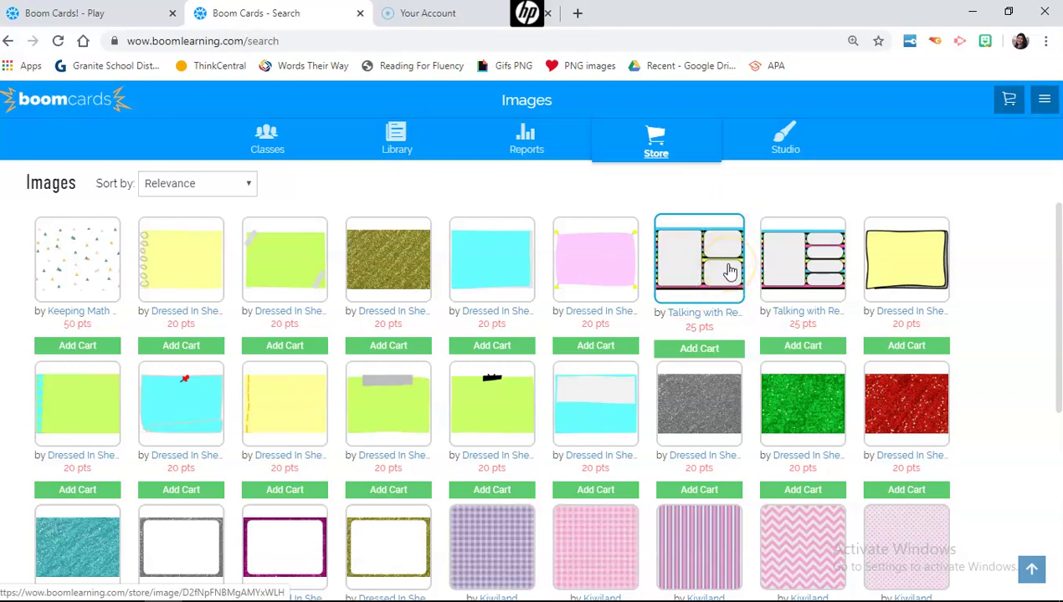
{"action": "scroll", "coordinate": [742, 377], "scroll_direction": "down", "scroll_amount": 5}
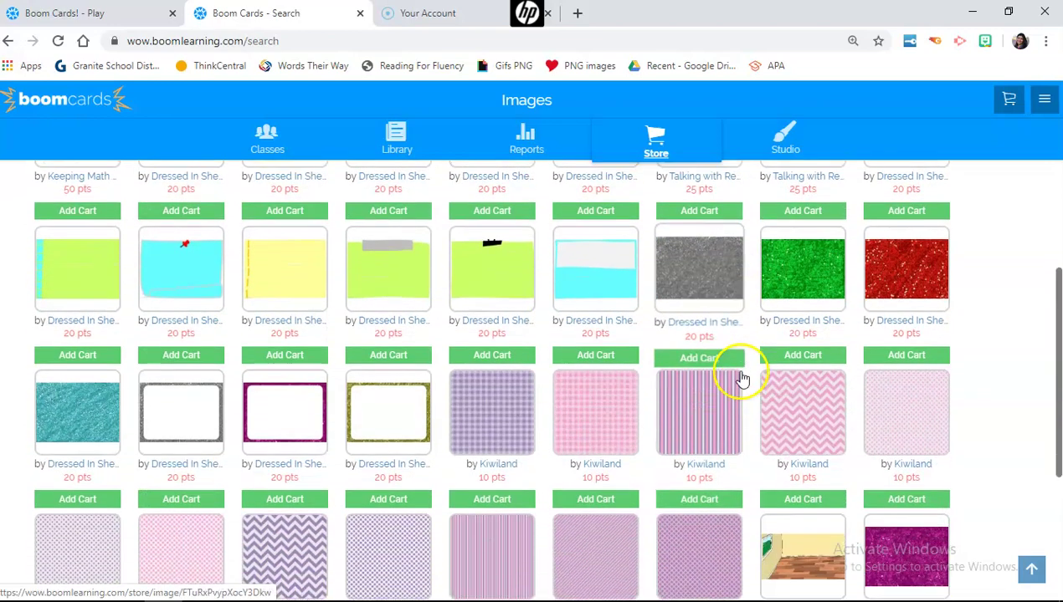
{"action": "scroll", "coordinate": [742, 378], "scroll_direction": "up", "scroll_amount": 5}
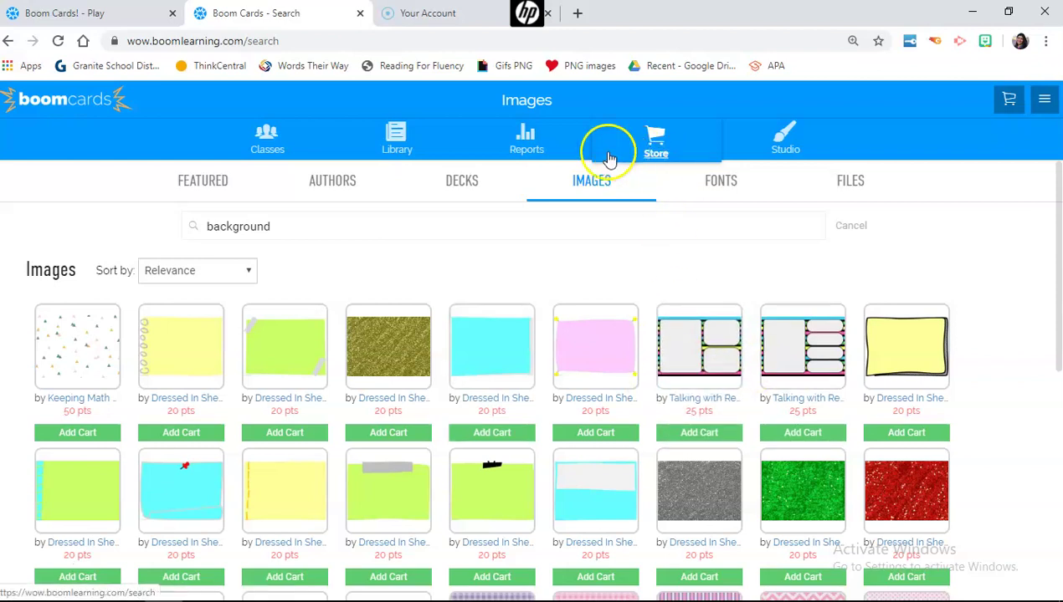
Open the deck maker in the Creator Studio and bring up a blank deck for editing
{"action": "left_click", "coordinate": [774, 149]}
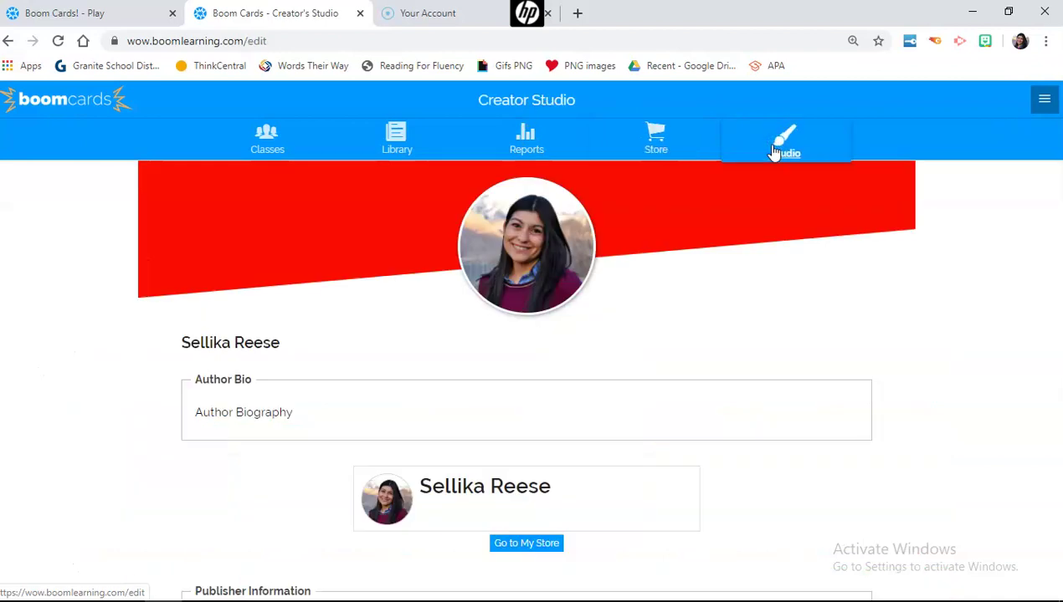
{"action": "scroll", "coordinate": [726, 288], "scroll_direction": "down", "scroll_amount": 1}
{"action": "scroll", "coordinate": [724, 287], "scroll_direction": "down", "scroll_amount": 4}
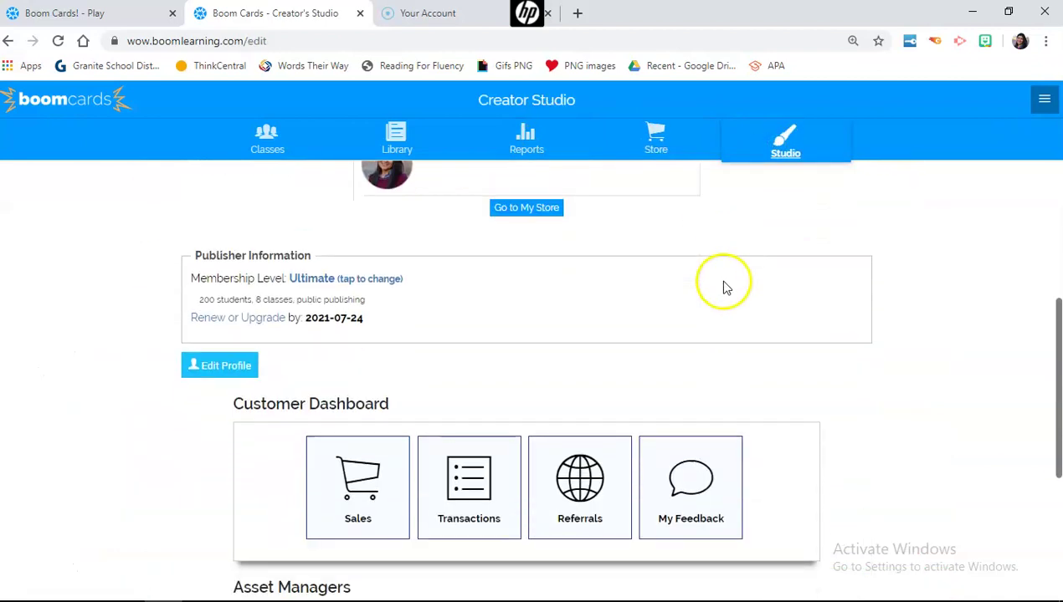
{"action": "scroll", "coordinate": [382, 467], "scroll_direction": "down", "scroll_amount": 3}
{"action": "left_click", "coordinate": [415, 475]}
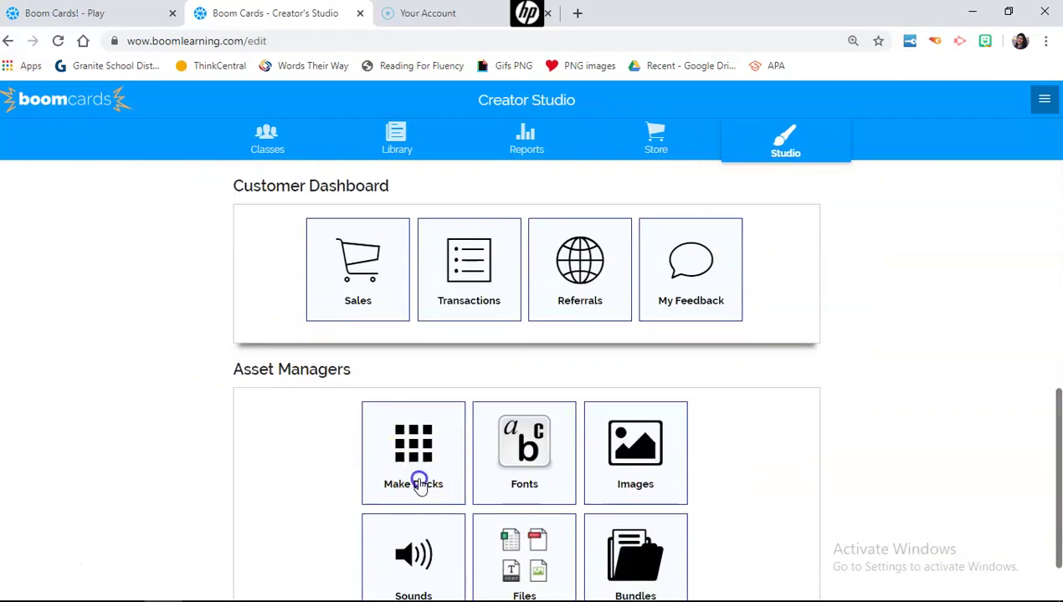
{"action": "left_click", "coordinate": [360, 262]}
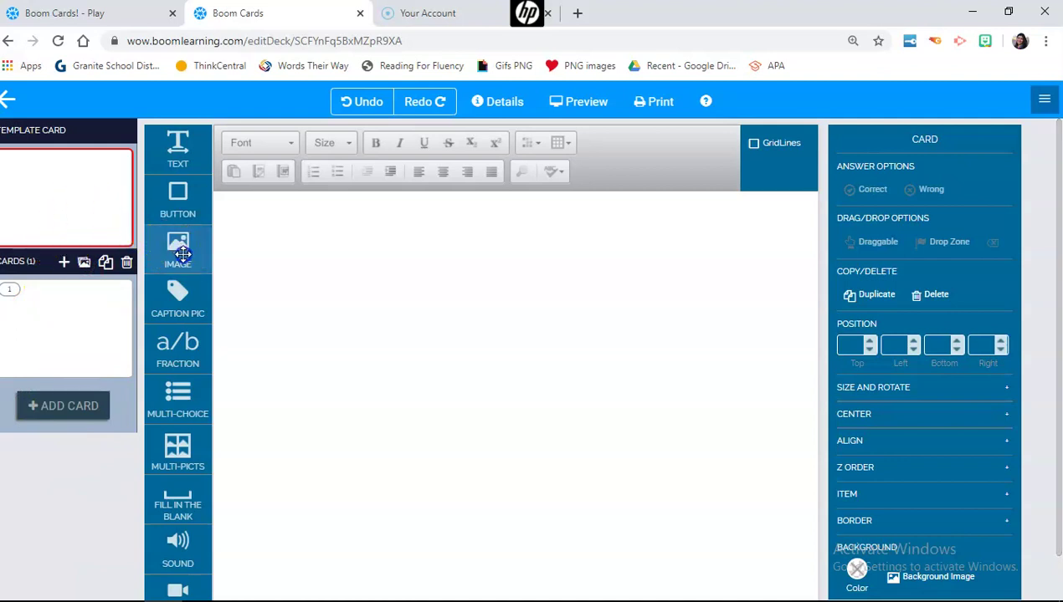
Add an image to the template card and fill it with the SharkBG6 background from the owned images
{"action": "left_click_drag", "start_coordinate": [182, 254], "coordinate": [349, 304]}
{"action": "double_click", "coordinate": [353, 308]}
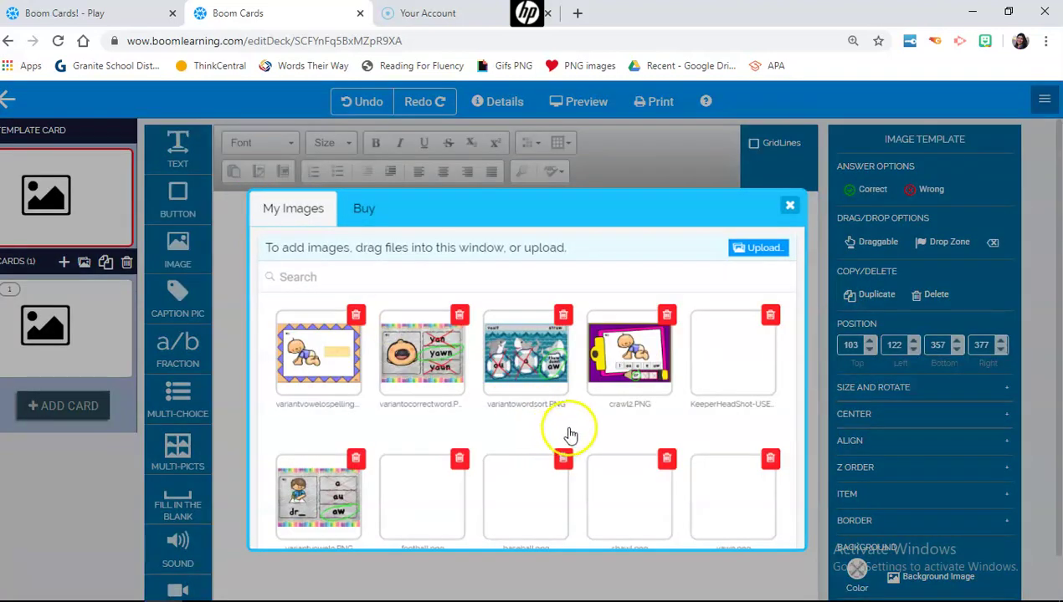
{"action": "scroll", "coordinate": [571, 427], "scroll_direction": "down", "scroll_amount": 8}
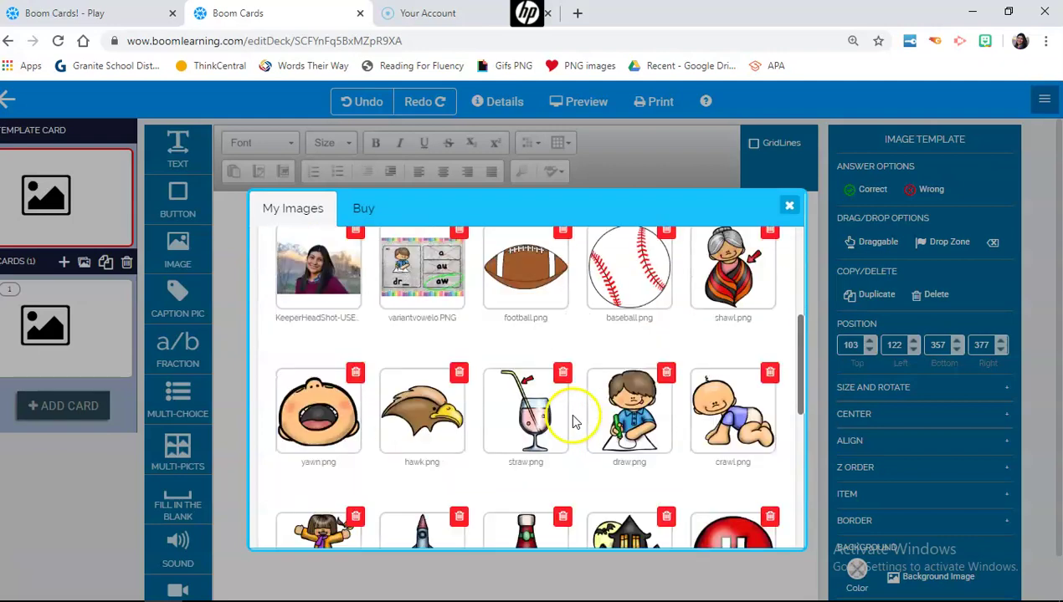
{"action": "scroll", "coordinate": [583, 390], "scroll_direction": "down", "scroll_amount": 4}
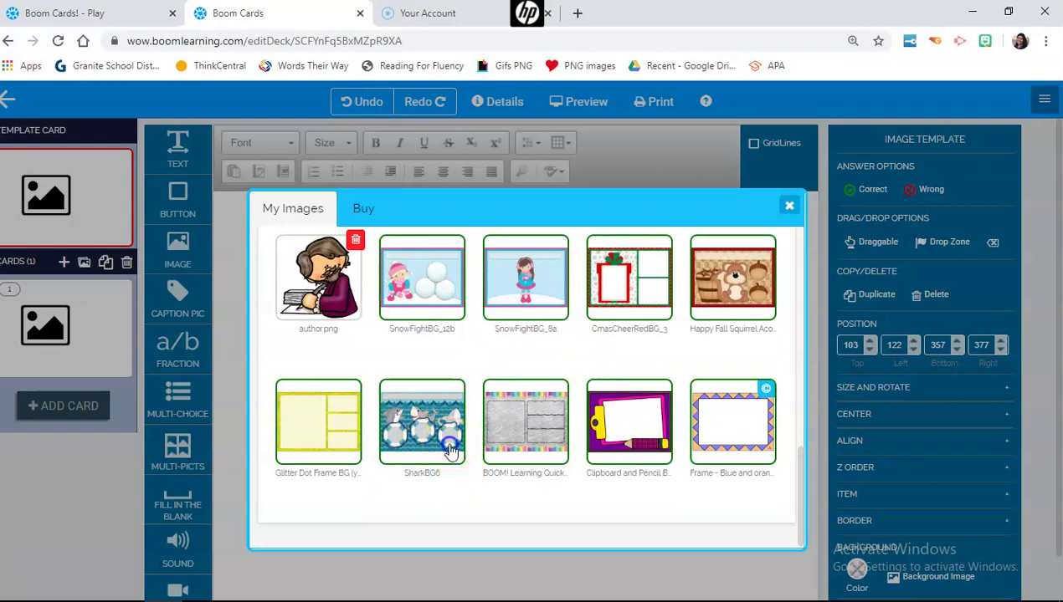
{"action": "left_click", "coordinate": [450, 451]}
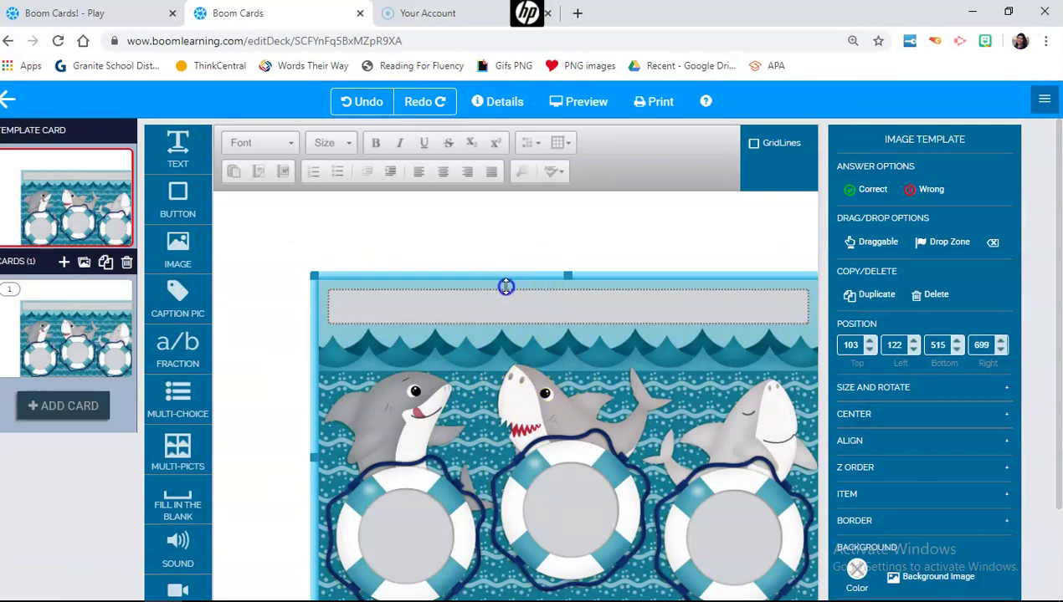
Move and enlarge the shark background to fill the template card, at about top 10, left -24, bottom 479 and right 715
{"action": "left_click_drag", "start_coordinate": [505, 287], "coordinate": [434, 251]}
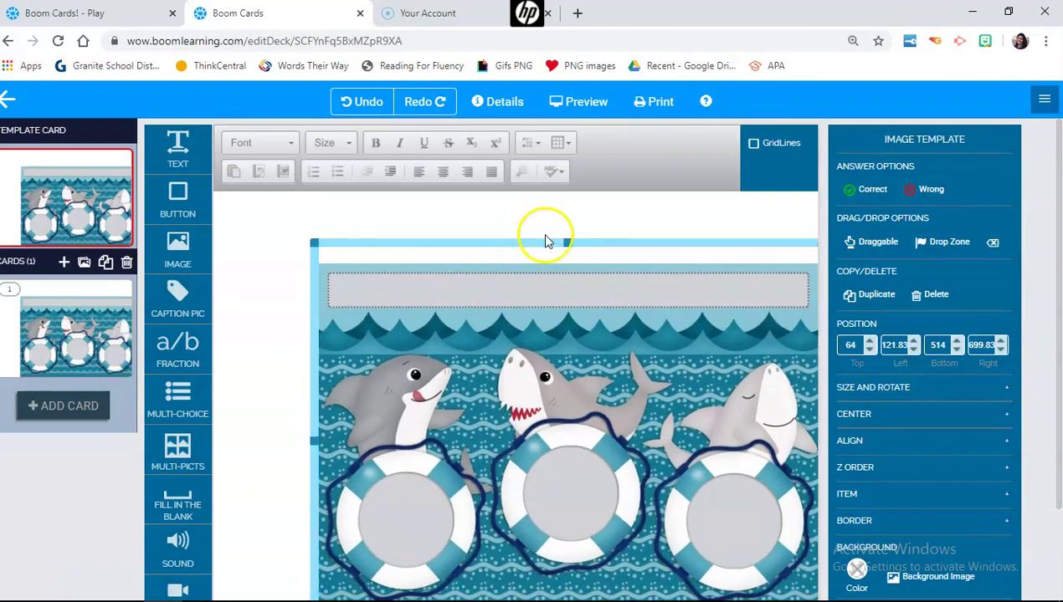
{"action": "left_click_drag", "start_coordinate": [565, 242], "coordinate": [565, 271]}
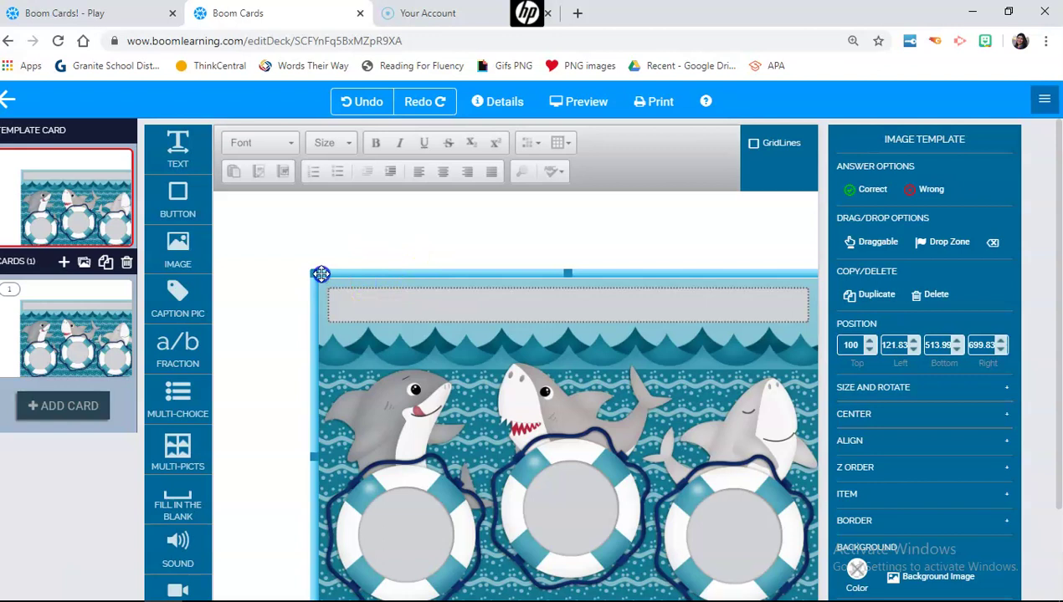
{"action": "left_click_drag", "start_coordinate": [321, 274], "coordinate": [219, 185]}
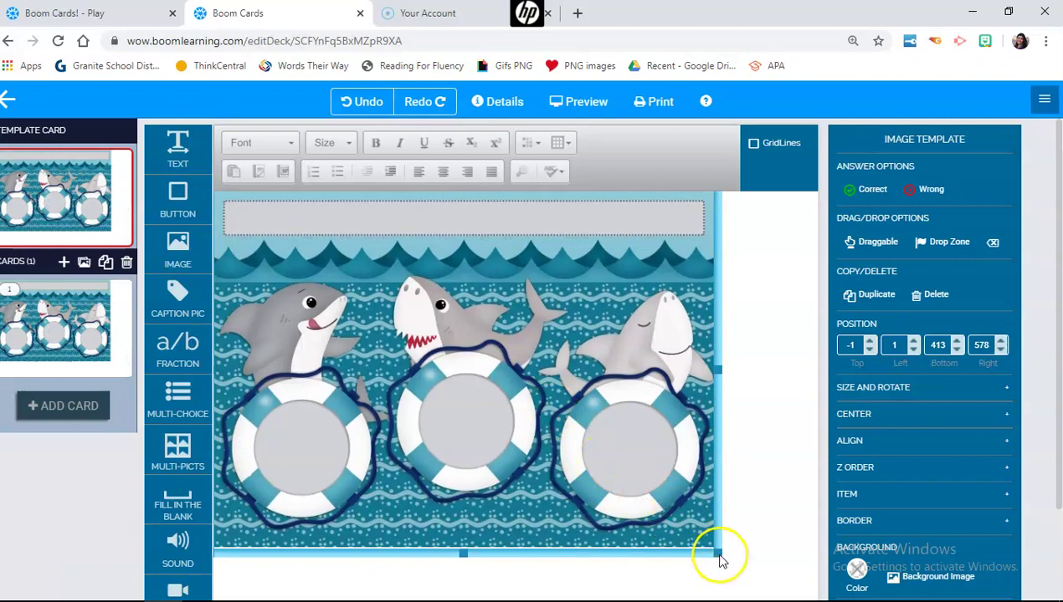
{"action": "left_click_drag", "start_coordinate": [719, 560], "coordinate": [812, 601]}
{"action": "mouse_move", "coordinate": [414, 354]}
{"action": "left_mouse_down"}
{"action": "mouse_move", "coordinate": [382, 339]}
{"action": "mouse_move", "coordinate": [394, 353]}
{"action": "left_mouse_up"}
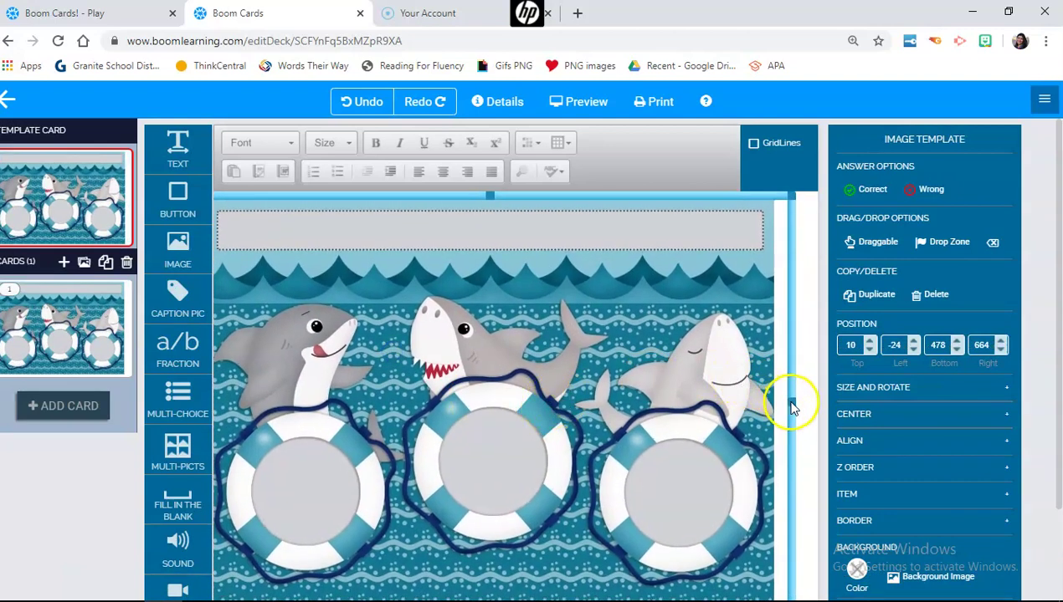
{"action": "left_click_drag", "start_coordinate": [792, 407], "coordinate": [833, 399]}
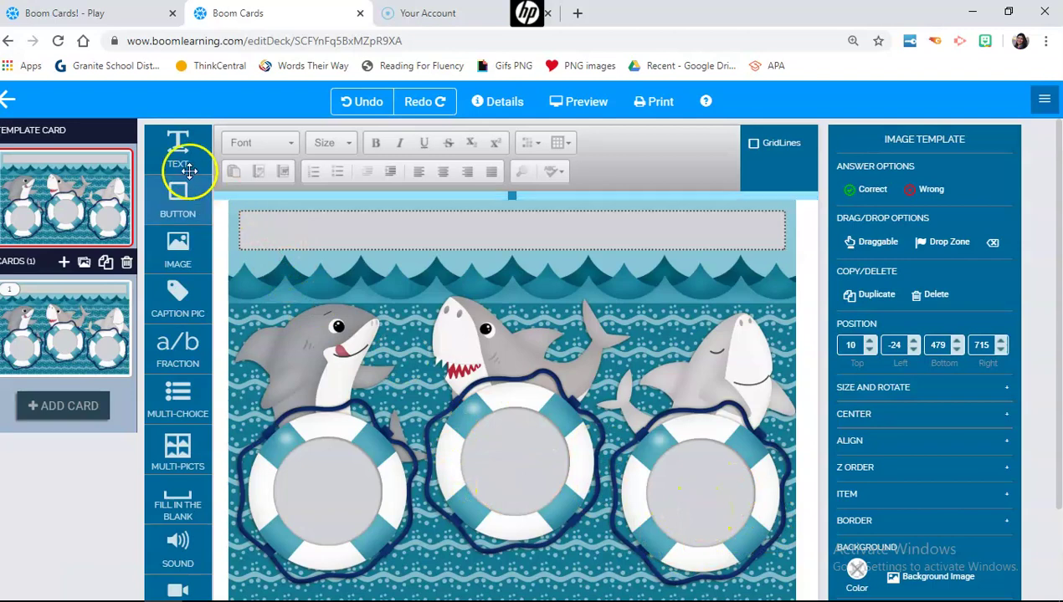
Add a text box over the first shark's life ring and size it to cover the ring, about 191 wide and 189 high
{"action": "left_click_drag", "start_coordinate": [186, 151], "coordinate": [344, 467]}
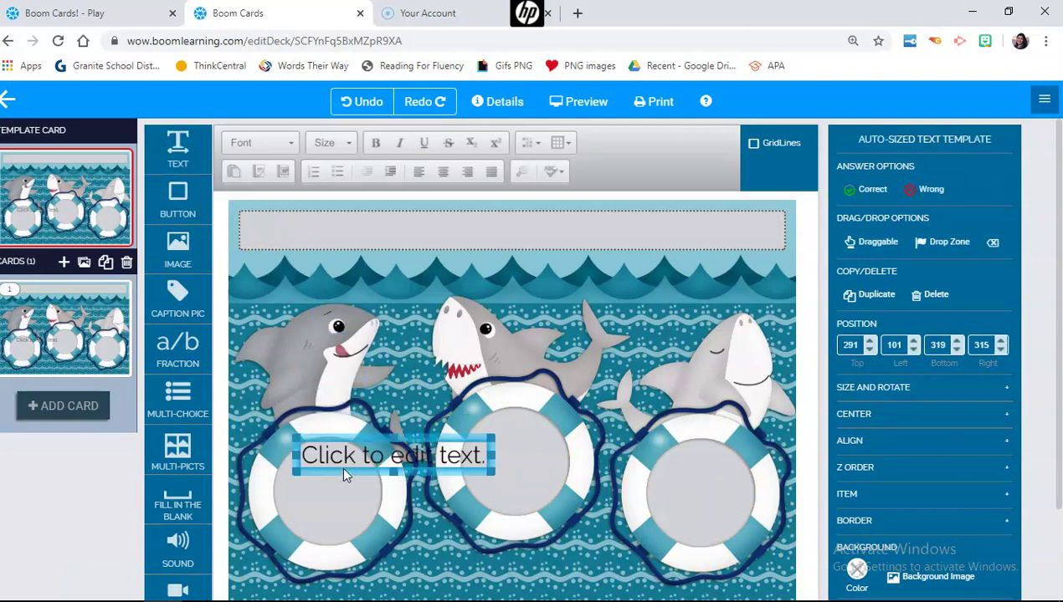
{"action": "left_click_drag", "start_coordinate": [494, 470], "coordinate": [414, 570]}
{"action": "left_click_drag", "start_coordinate": [292, 566], "coordinate": [240, 579]}
{"action": "left_click", "coordinate": [249, 444]}
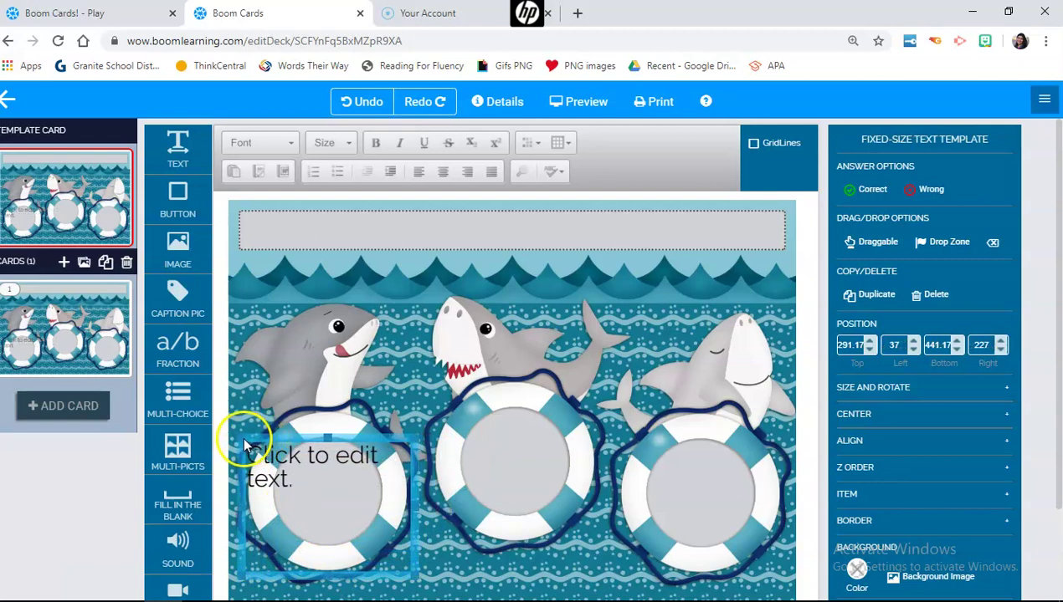
{"action": "left_click_drag", "start_coordinate": [245, 441], "coordinate": [240, 404]}
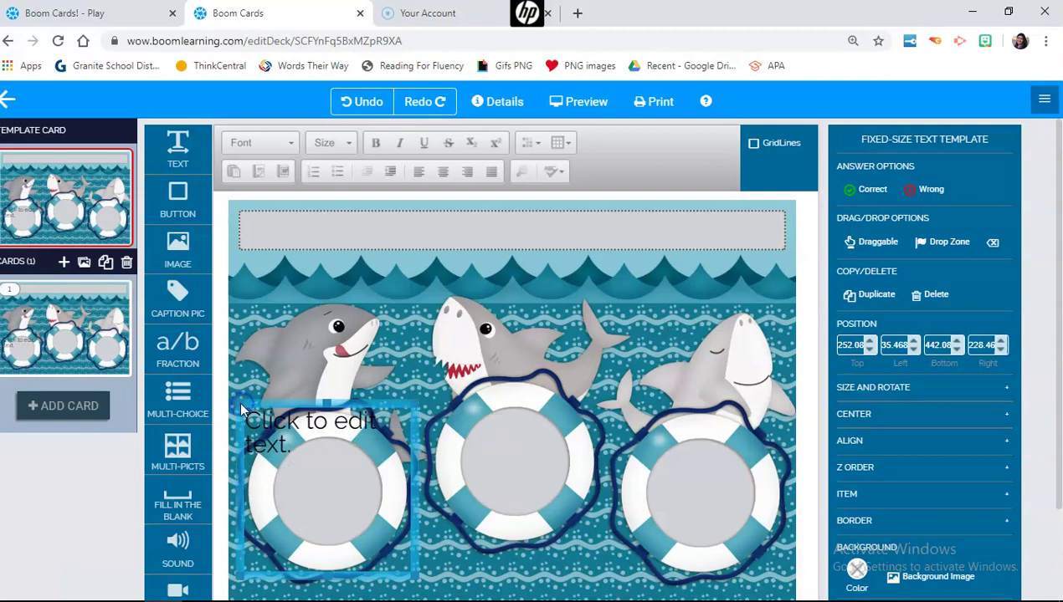
{"action": "left_click", "coordinate": [287, 445]}
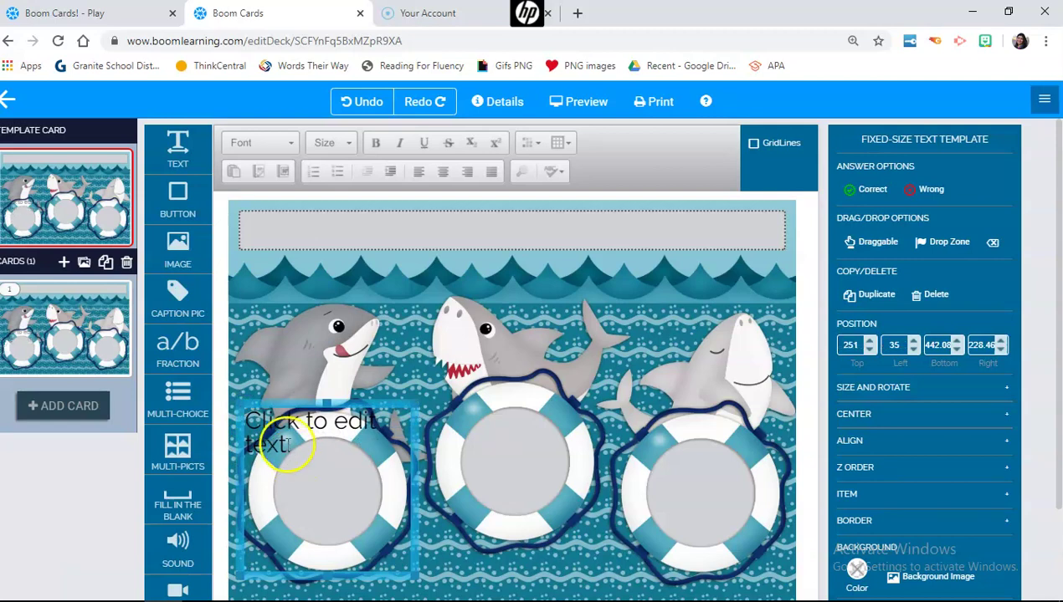
{"action": "left_click_drag", "start_coordinate": [287, 445], "coordinate": [289, 449]}
Set the placeholder text over the first life ring to the JMthickandfull font at size 72
{"action": "left_click", "coordinate": [290, 449]}
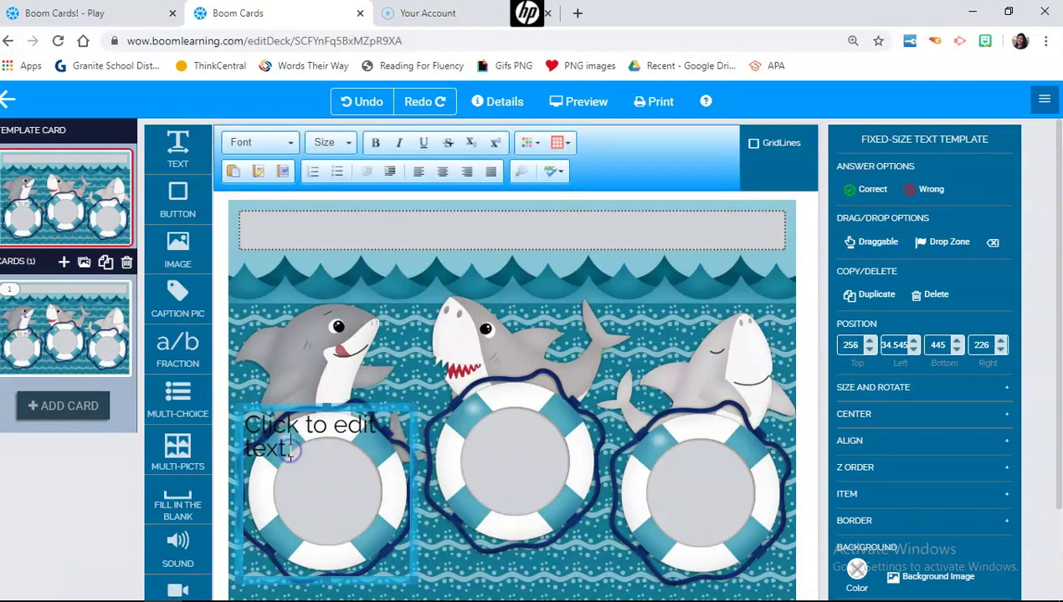
{"action": "left_click_drag", "start_coordinate": [250, 426], "coordinate": [249, 425]}
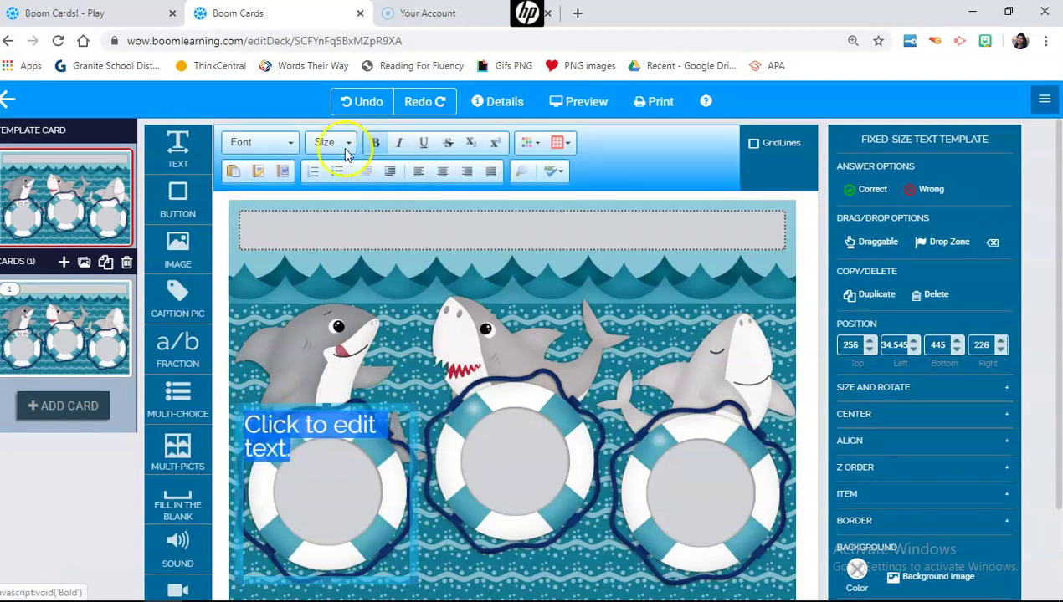
{"action": "left_click", "coordinate": [284, 149]}
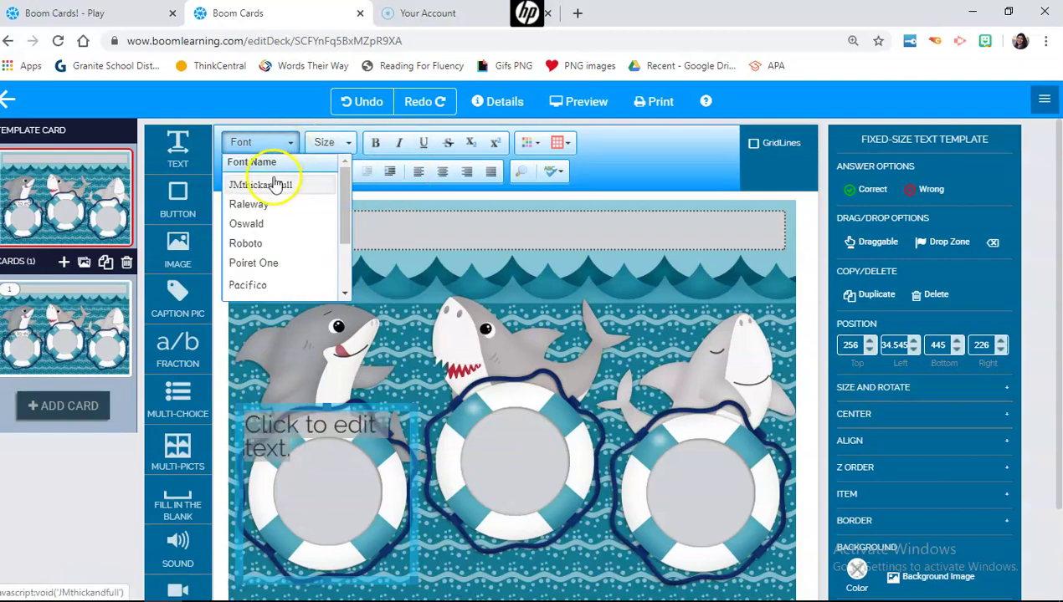
{"action": "left_click", "coordinate": [274, 185]}
{"action": "left_click", "coordinate": [344, 144]}
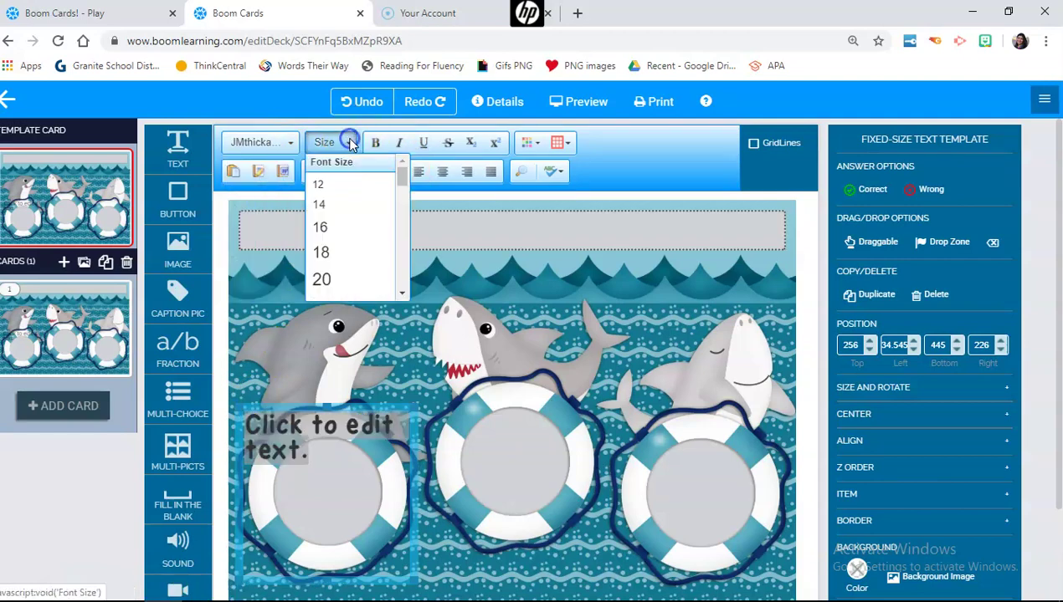
{"action": "scroll", "coordinate": [351, 238], "scroll_direction": "down", "scroll_amount": 8}
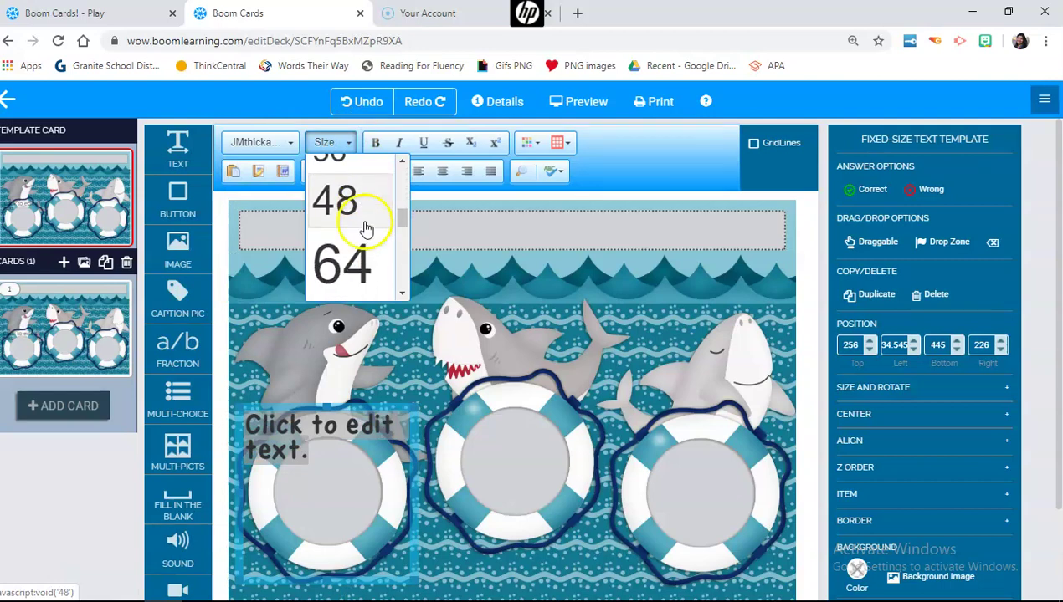
{"action": "left_click", "coordinate": [349, 242]}
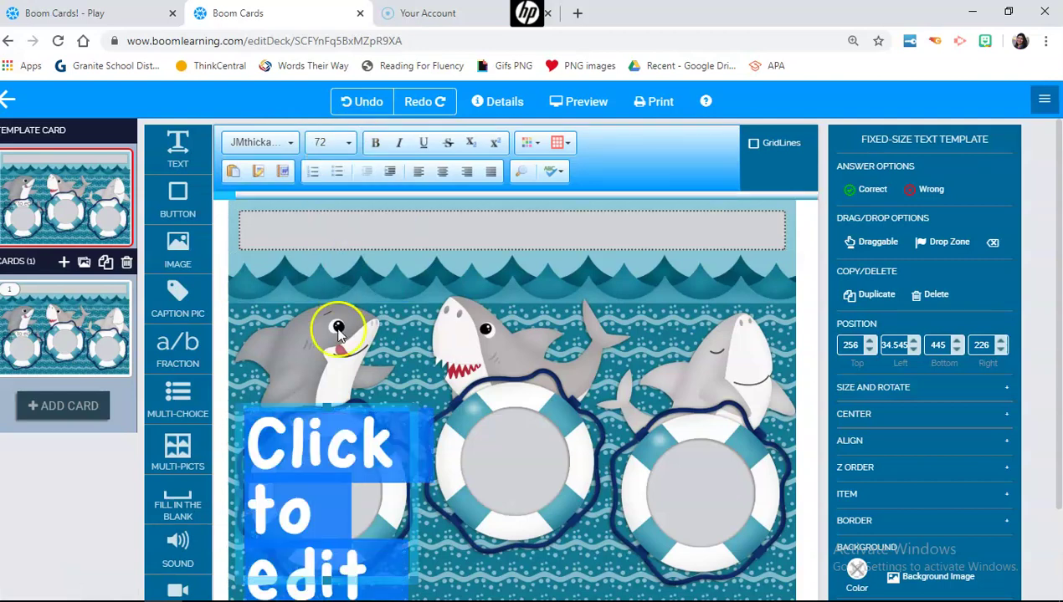
Replace the placeholder text with "a" and centre it horizontally in its text box
{"action": "type", "text": "a"}
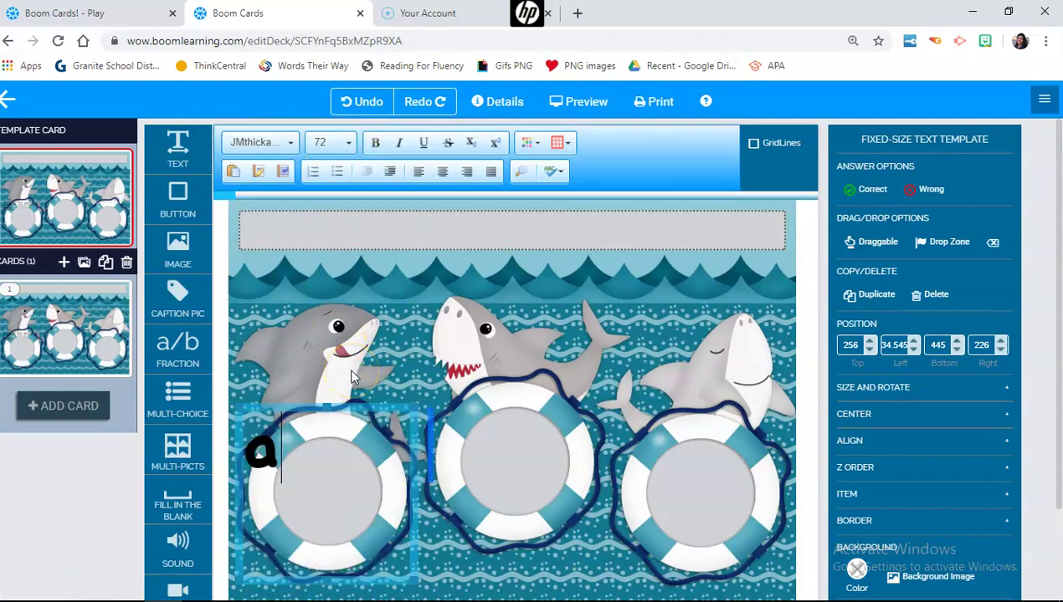
{"action": "left_click", "coordinate": [343, 367]}
{"action": "left_click", "coordinate": [278, 469]}
{"action": "double_click", "coordinate": [261, 459]}
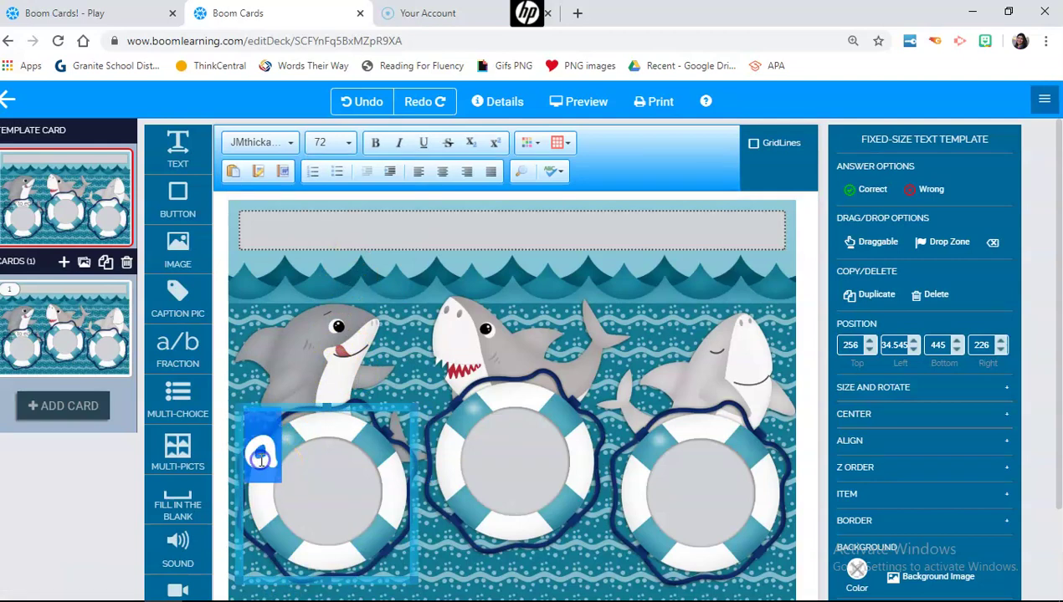
{"action": "left_click", "coordinate": [442, 170]}
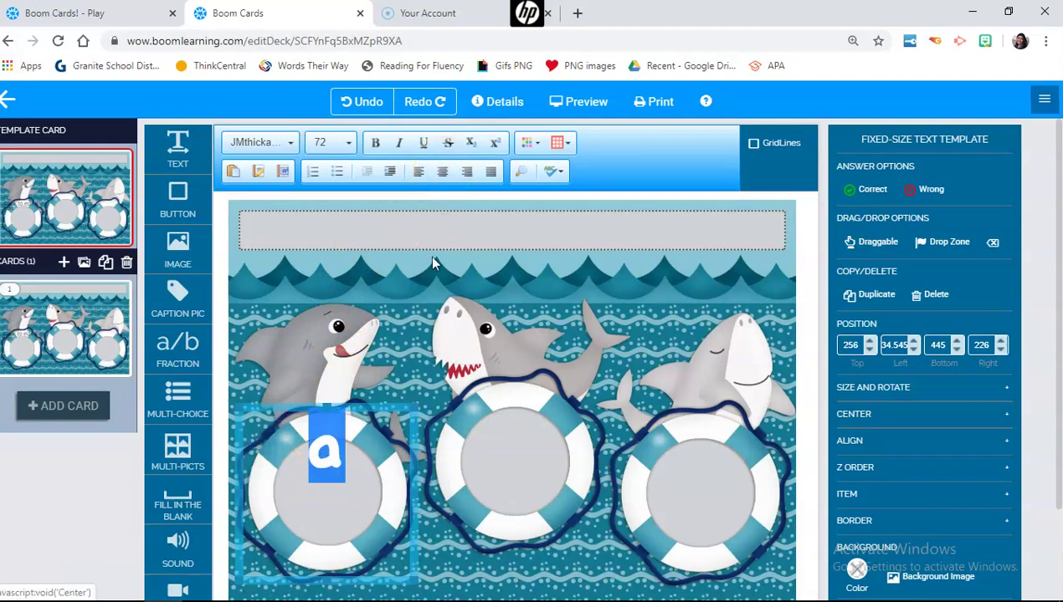
Push the "a" down with a line break, then move and lengthen its text box to top 223, left 36, bottom 457 so it centres in the ring
{"action": "left_click", "coordinate": [322, 450]}
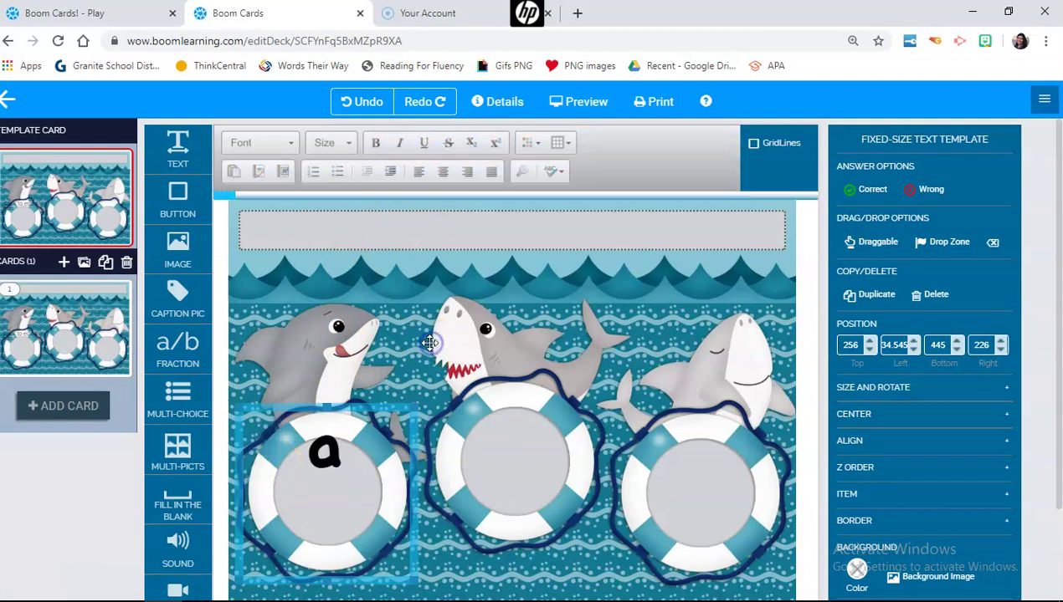
{"action": "left_click", "coordinate": [313, 451]}
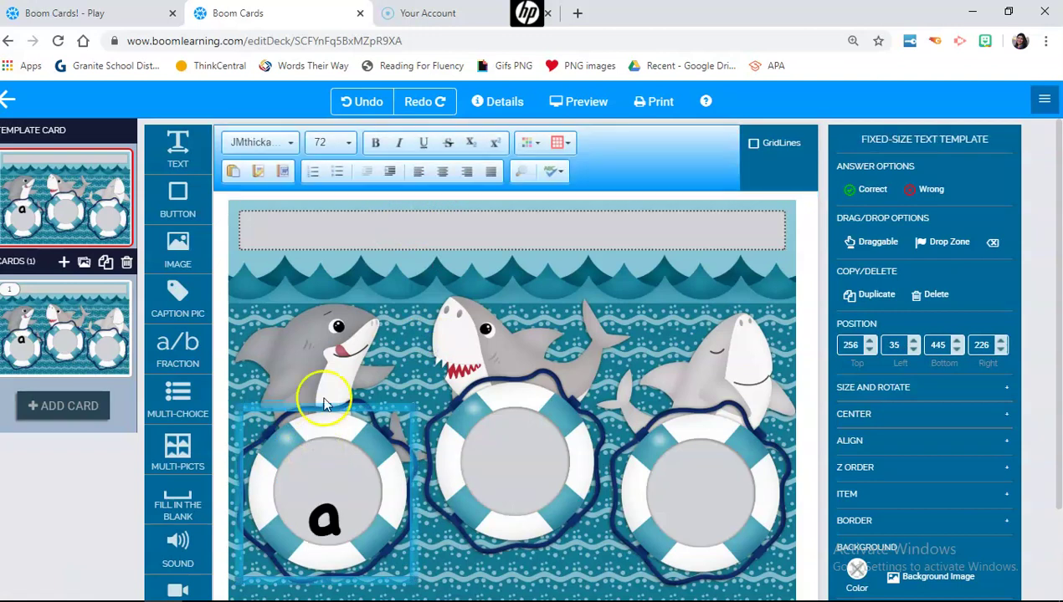
{"action": "left_click", "coordinate": [322, 500]}
{"action": "left_click_drag", "start_coordinate": [320, 405], "coordinate": [325, 377]}
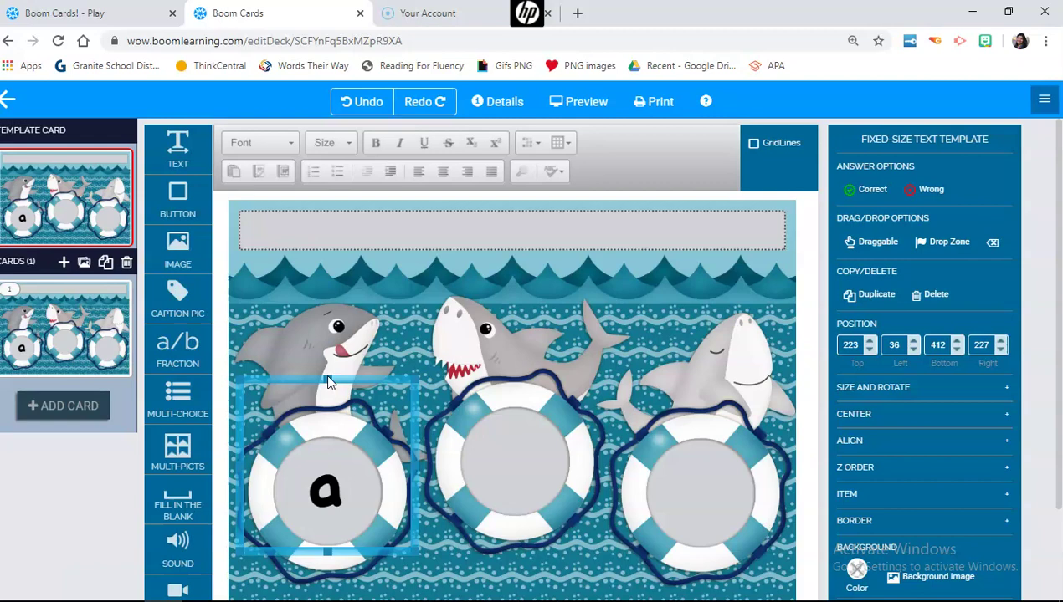
{"action": "left_click", "coordinate": [329, 553]}
{"action": "left_click_drag", "start_coordinate": [326, 552], "coordinate": [327, 588]}
{"action": "left_click", "coordinate": [441, 578]}
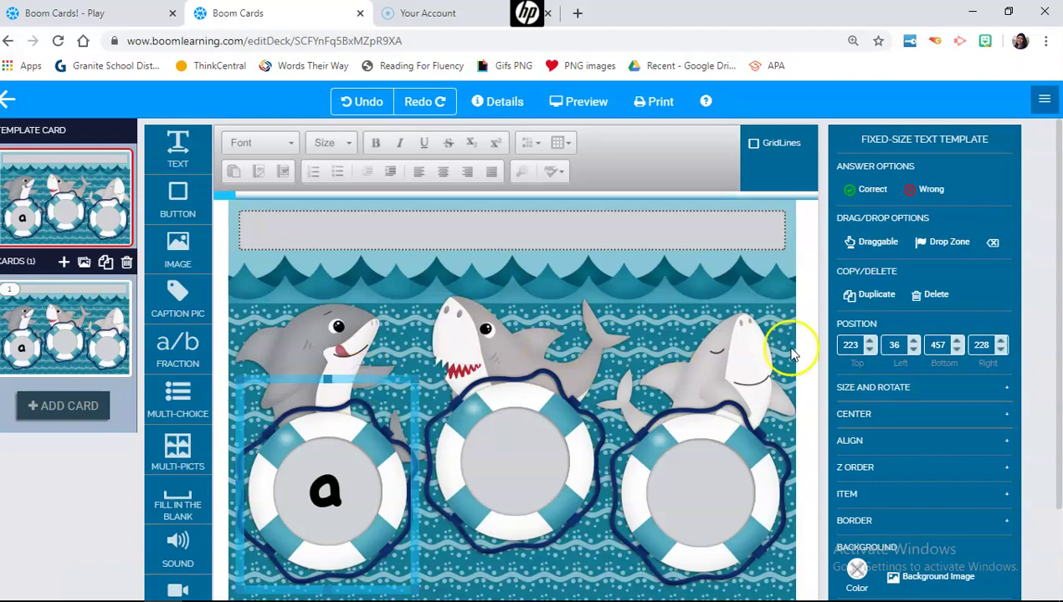
Duplicate the "a" text box onto the middle life ring, at about top 190 and left 253, and change its text to "au"
{"action": "left_click", "coordinate": [872, 293]}
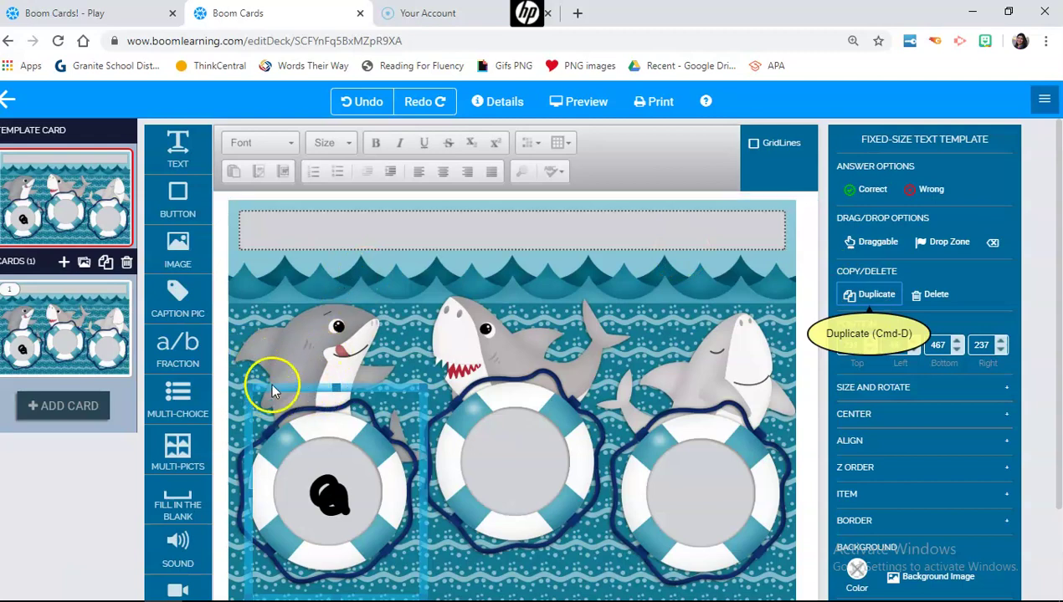
{"action": "left_click_drag", "start_coordinate": [270, 381], "coordinate": [450, 347]}
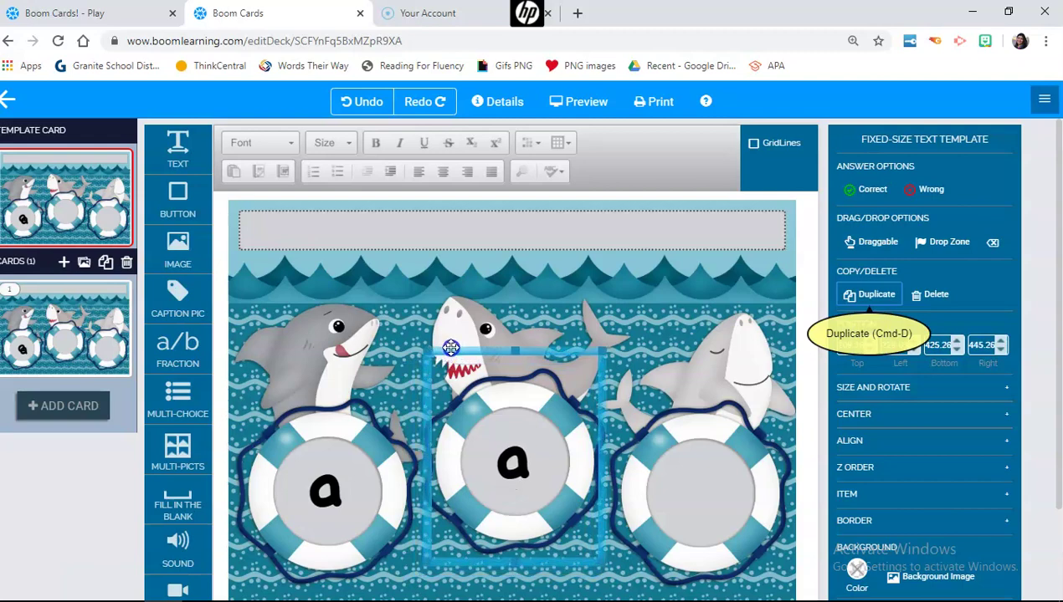
{"action": "left_click", "coordinate": [501, 433]}
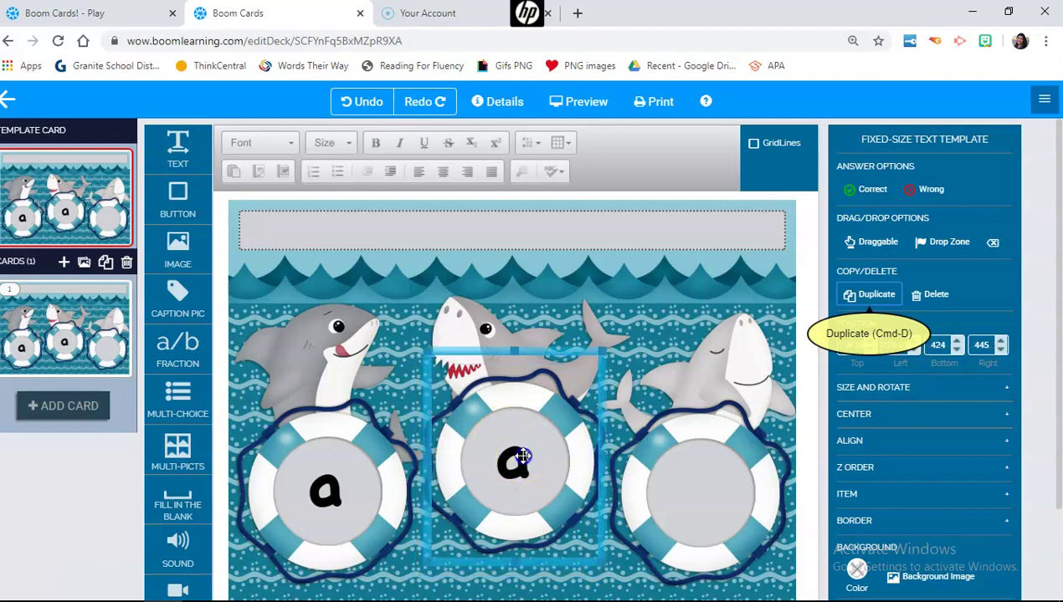
{"action": "left_click", "coordinate": [522, 455]}
{"action": "type", "text": "u"}
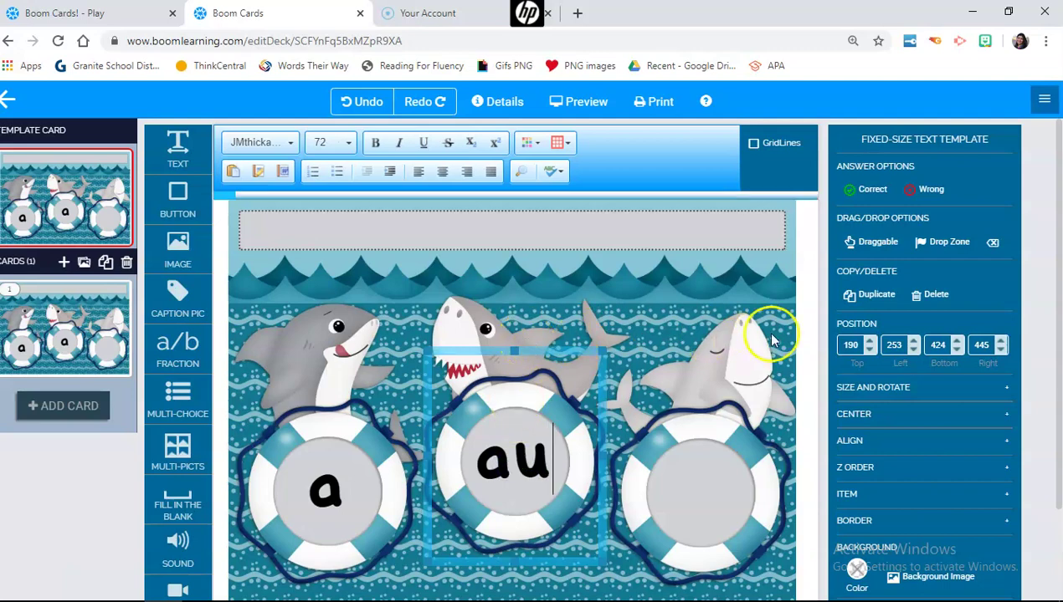
Duplicate the label onto the third life ring, at about top 228 and left 468, and change its text to "aw"
{"action": "left_click", "coordinate": [864, 301]}
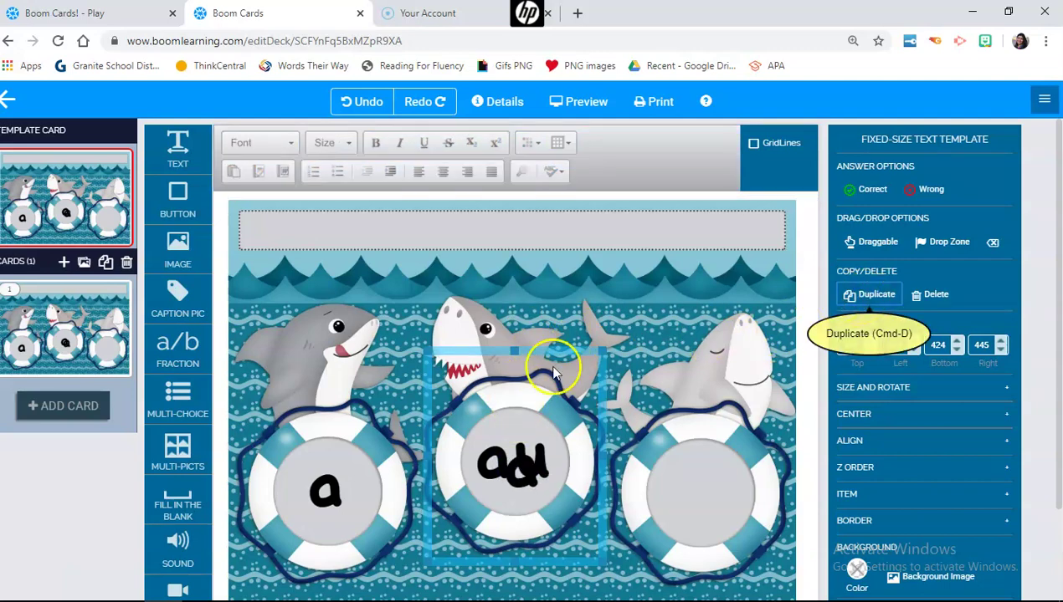
{"action": "left_click_drag", "start_coordinate": [500, 361], "coordinate": [678, 390]}
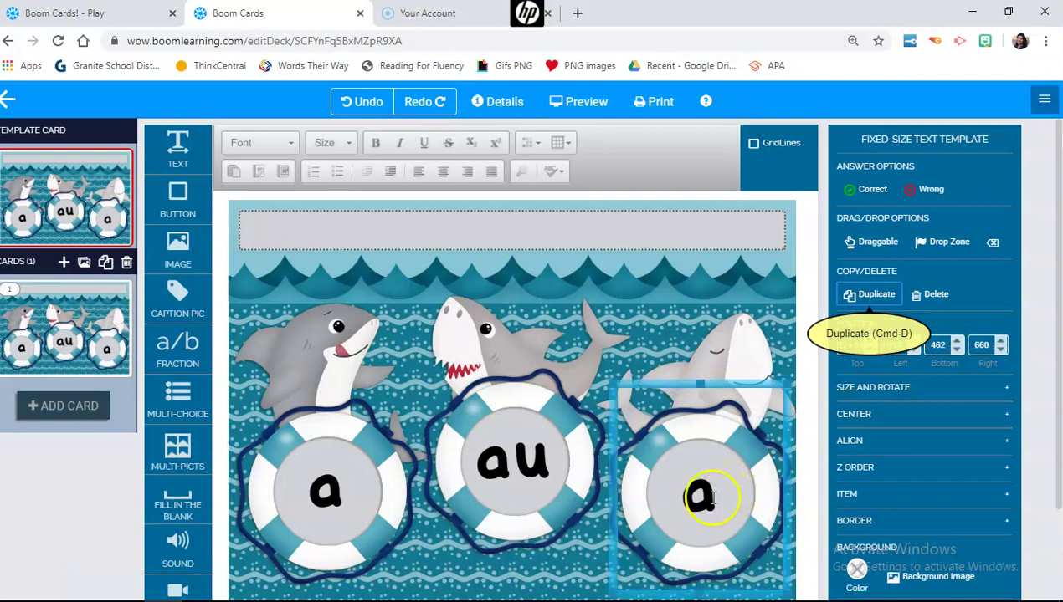
{"action": "left_click", "coordinate": [711, 497]}
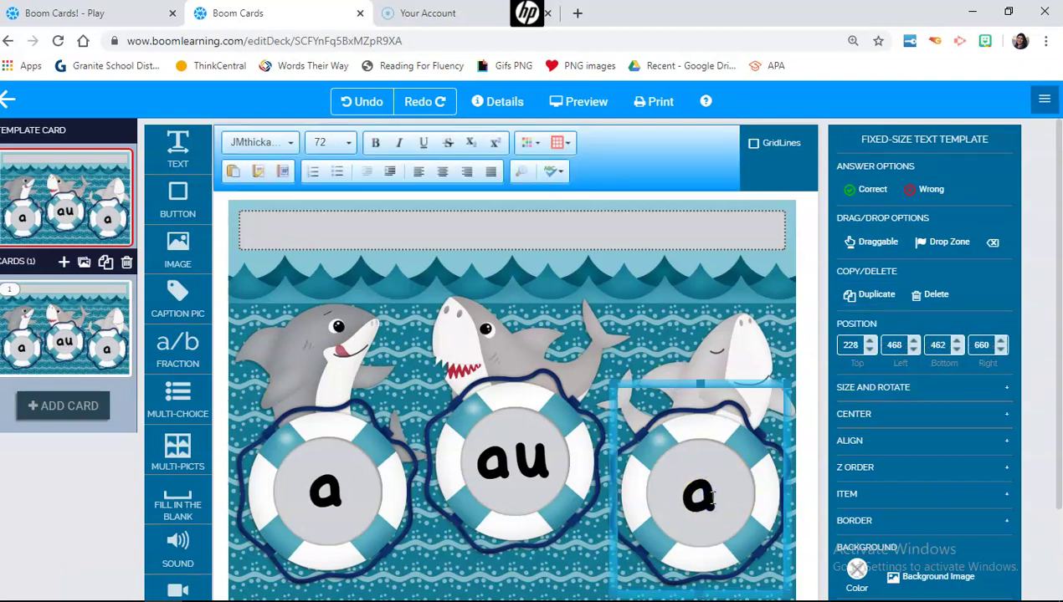
{"action": "type", "text": "w"}
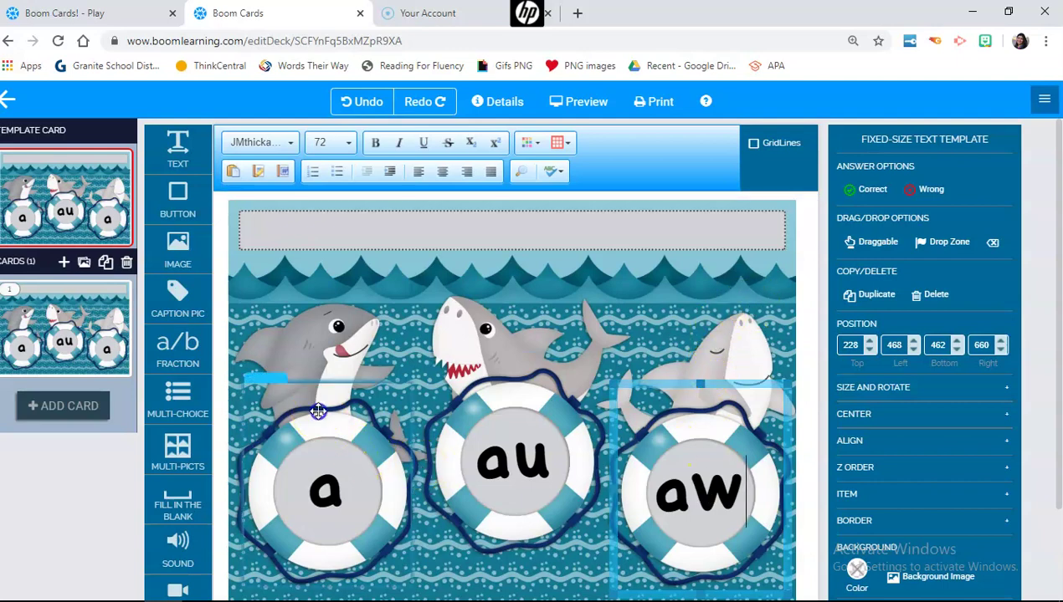
Make the "a", "au" and "aw" text boxes on the life rings drop zones
{"action": "left_click", "coordinate": [266, 378]}
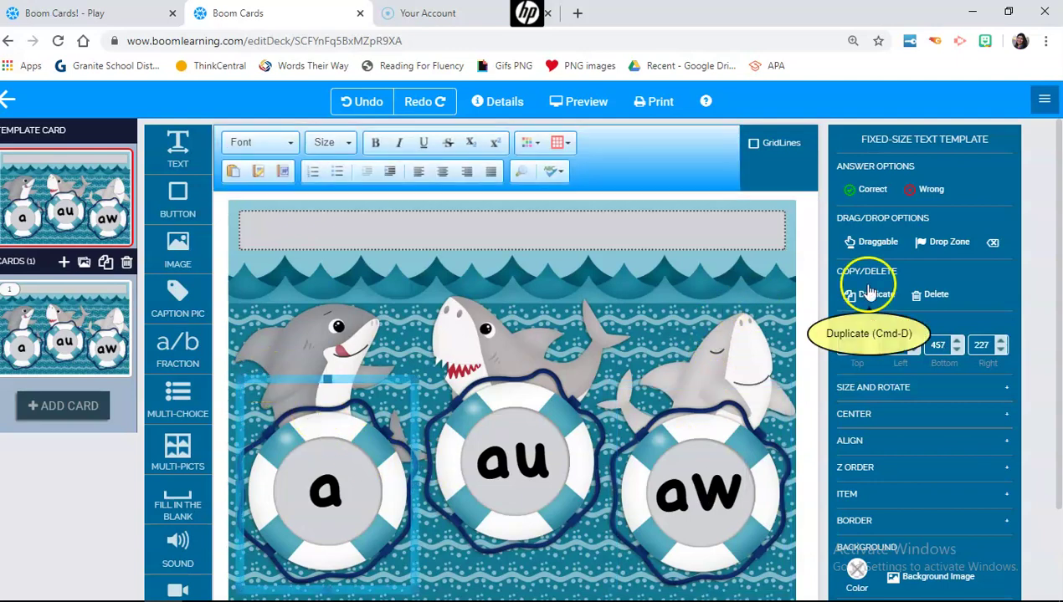
{"action": "left_click", "coordinate": [935, 249]}
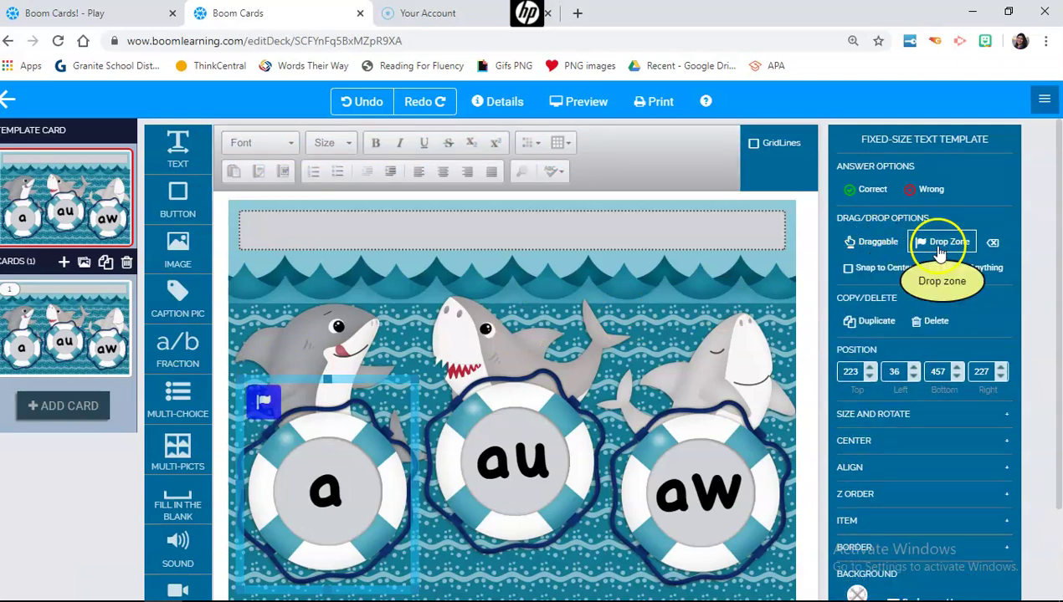
{"action": "left_click", "coordinate": [527, 368]}
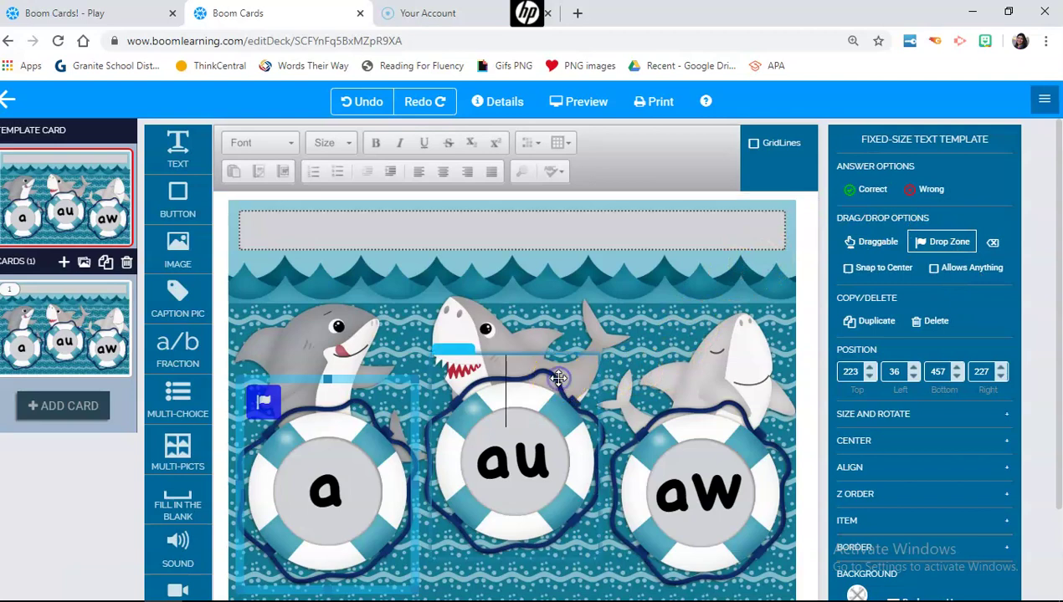
{"action": "left_click", "coordinate": [929, 244]}
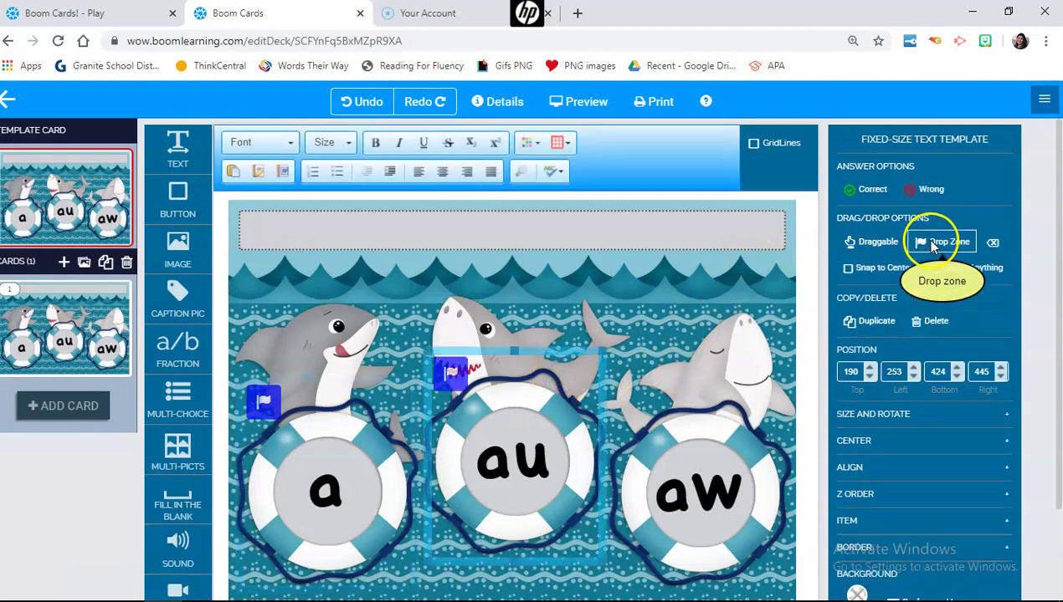
{"action": "left_click", "coordinate": [724, 420]}
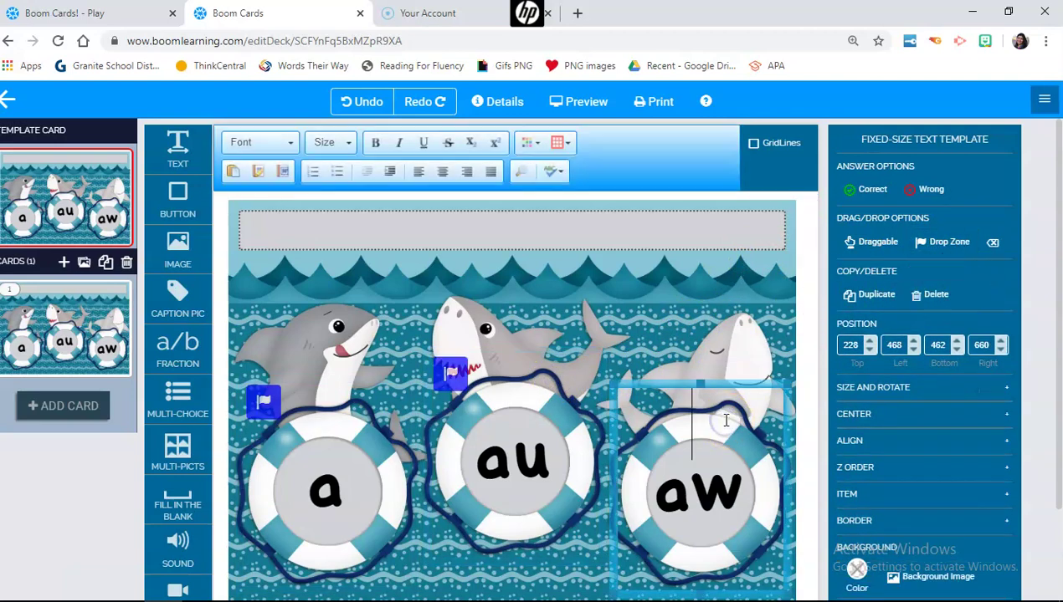
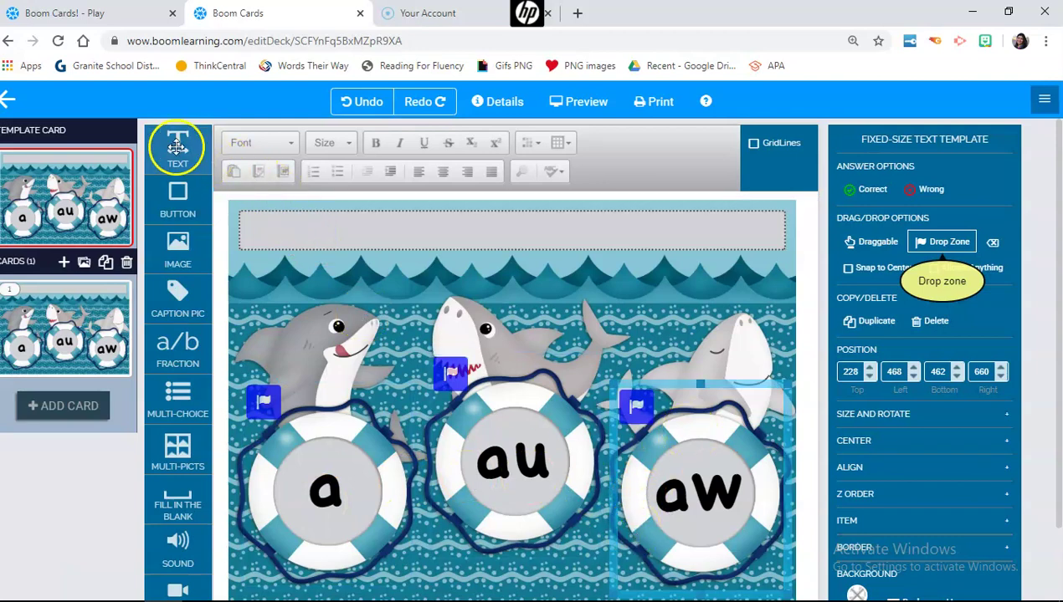
Add a text box near the start of the grey bar above the sharks and replace its placeholder text with "ball"
{"action": "left_click_drag", "start_coordinate": [184, 155], "coordinate": [296, 224]}
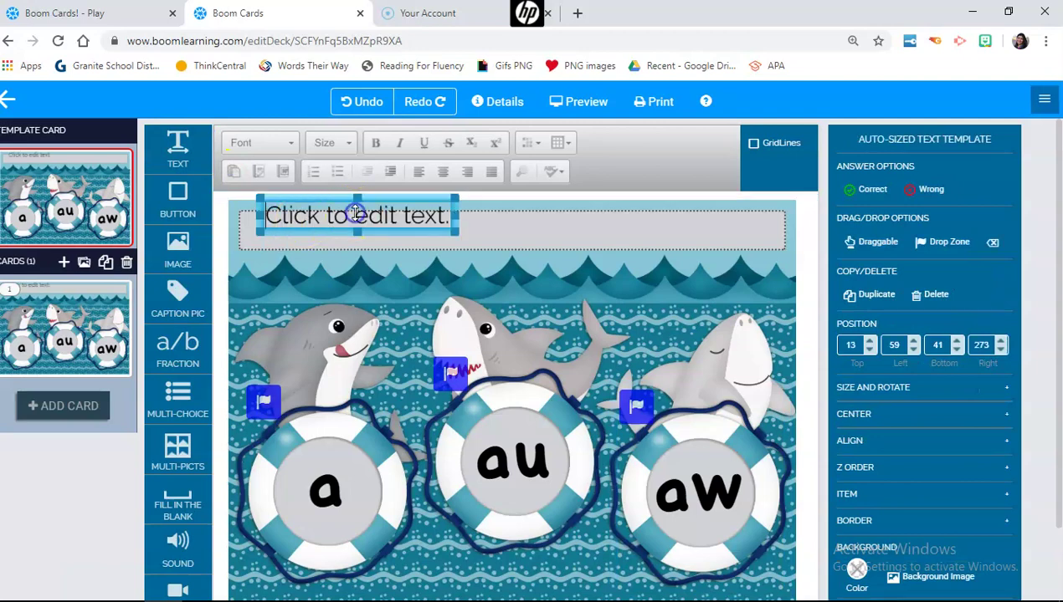
{"action": "double_click", "coordinate": [354, 214]}
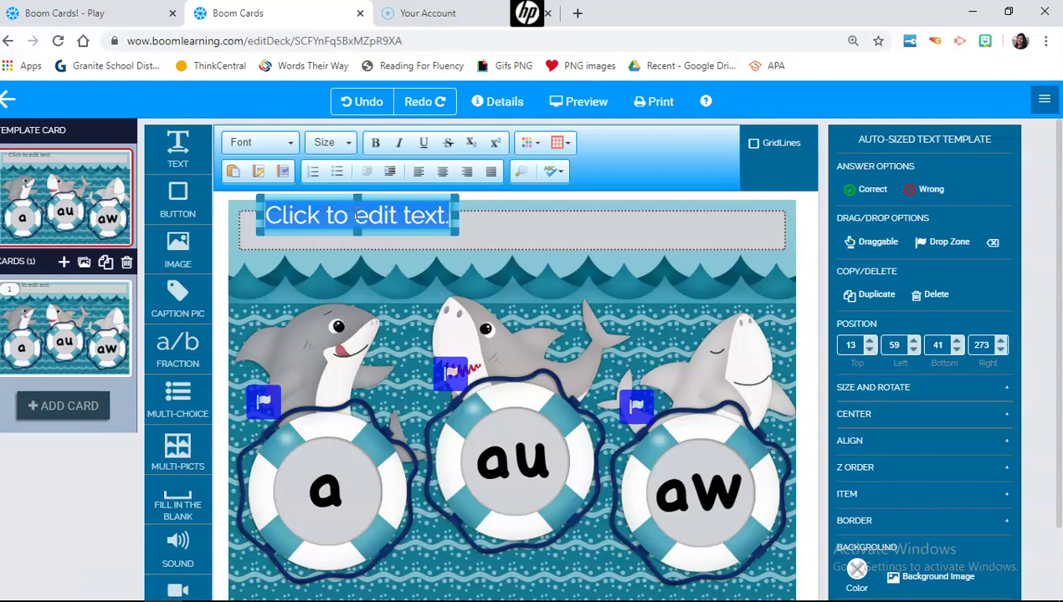
{"action": "type", "text": "ball"}
Set the word "ball" to the JMthickandfull font at size 36 and move it down inside the grey bar, at about top 24
{"action": "left_click", "coordinate": [289, 213]}
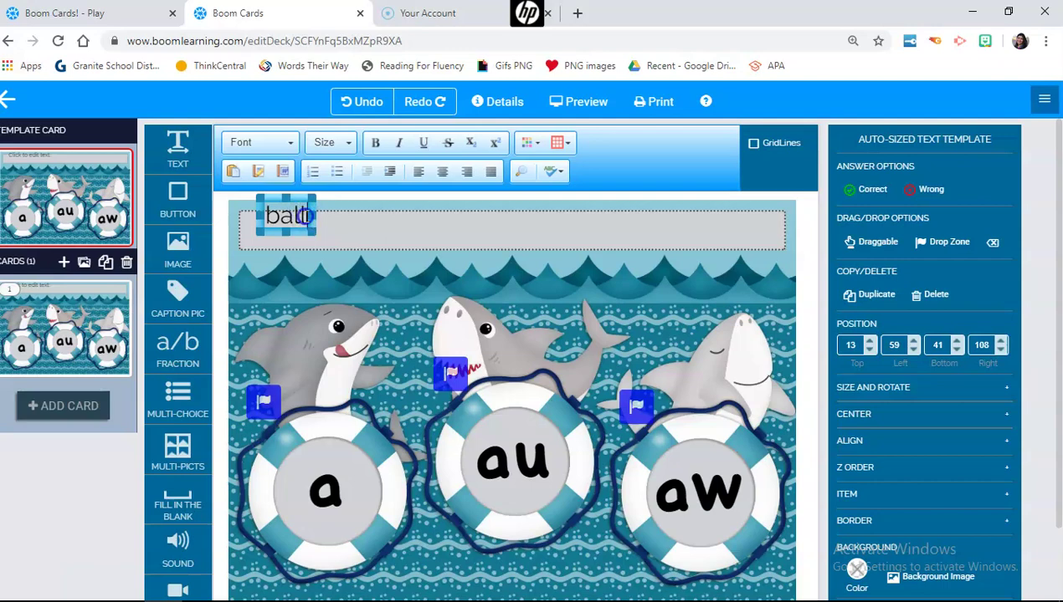
{"action": "left_click", "coordinate": [289, 142]}
{"action": "left_click", "coordinate": [289, 193]}
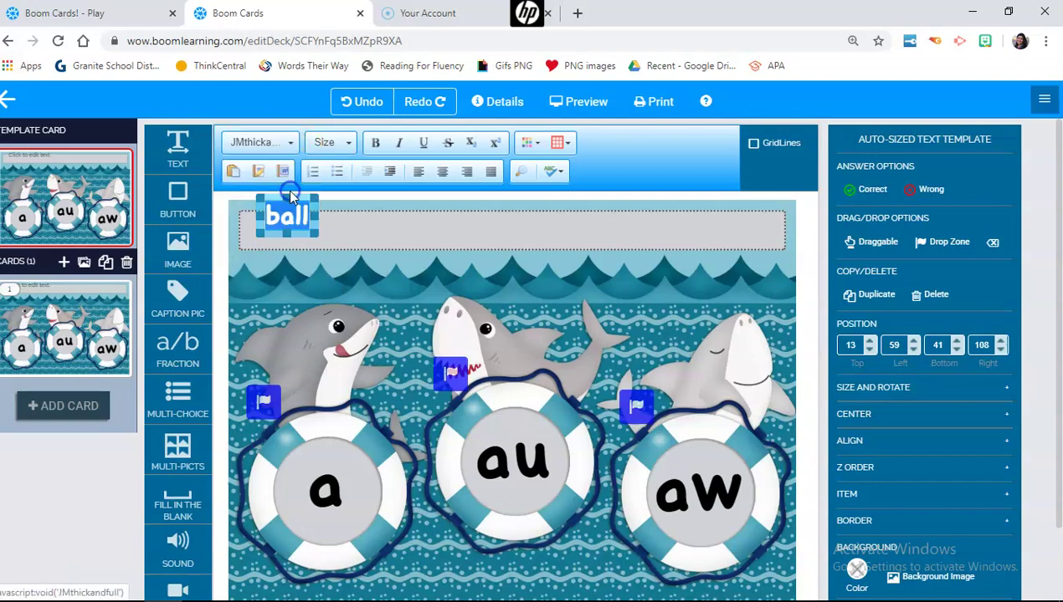
{"action": "left_click", "coordinate": [347, 144]}
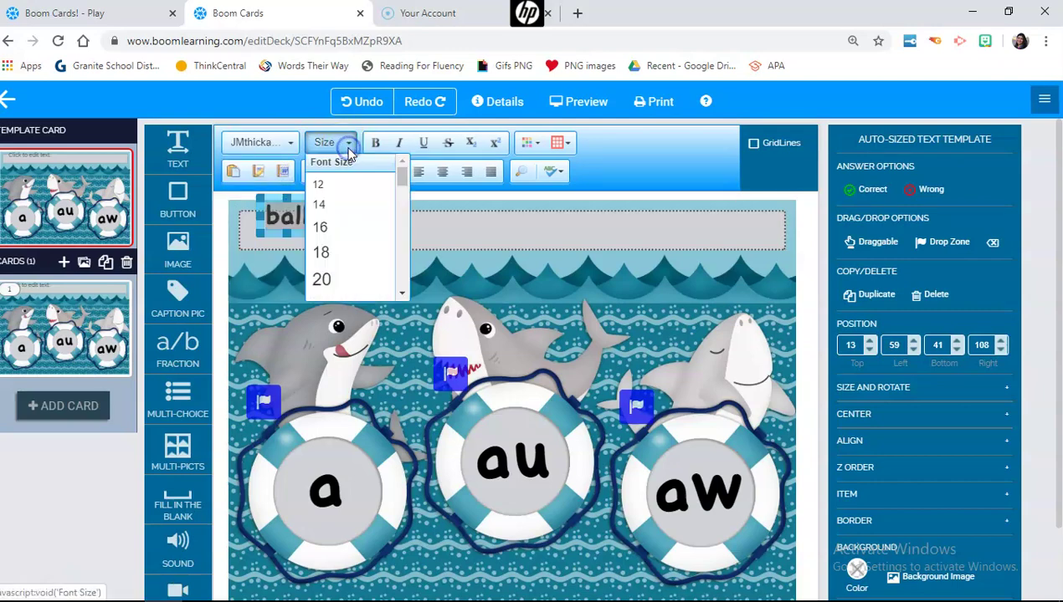
{"action": "scroll", "coordinate": [341, 247], "scroll_direction": "down", "scroll_amount": 3}
{"action": "scroll", "coordinate": [342, 246], "scroll_direction": "down", "scroll_amount": 2}
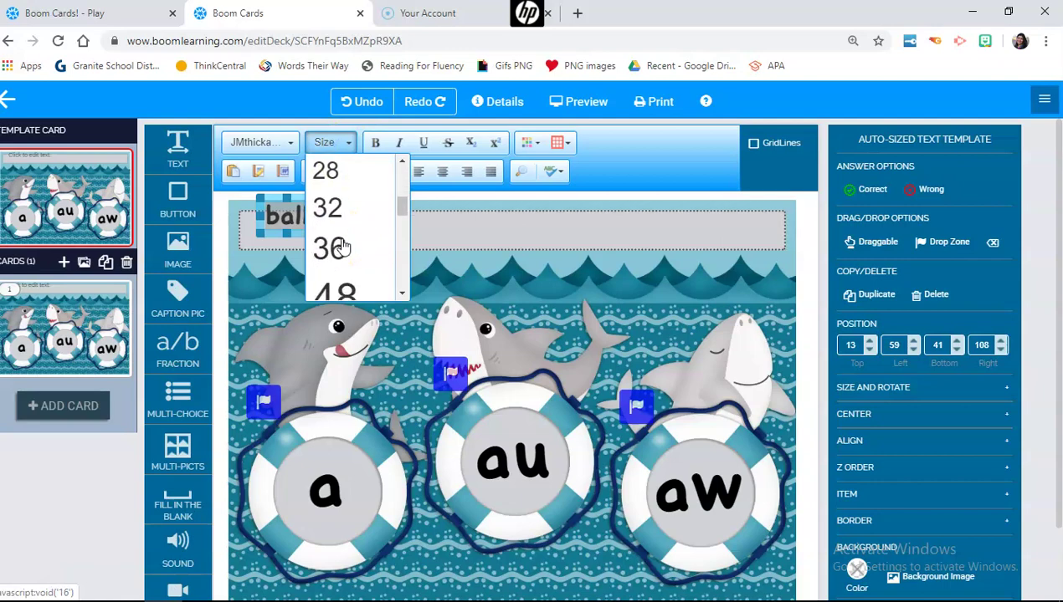
{"action": "left_click", "coordinate": [338, 209]}
{"action": "left_click", "coordinate": [343, 143]}
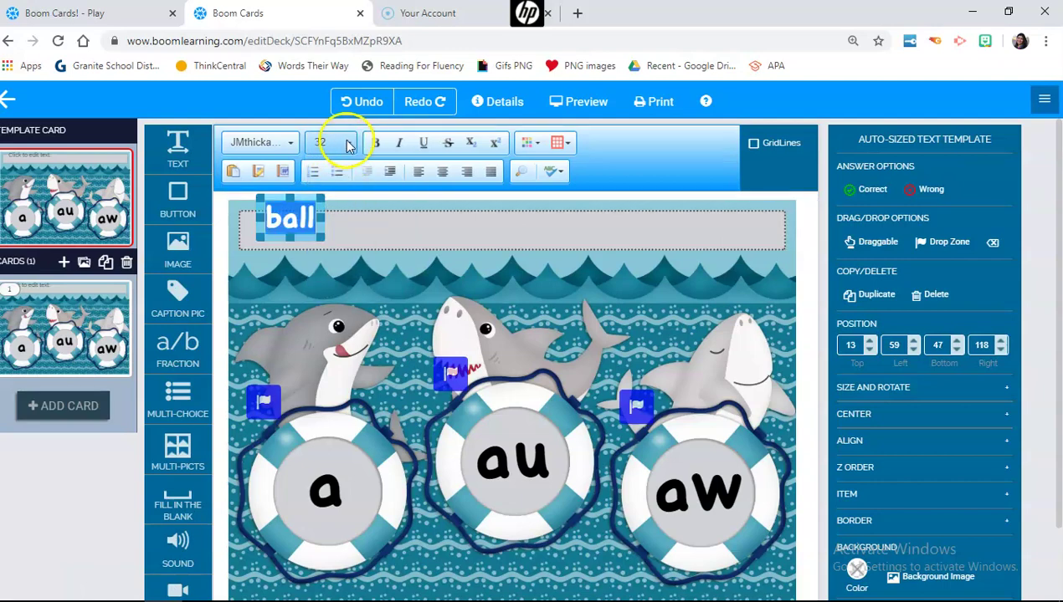
{"action": "left_click", "coordinate": [344, 266]}
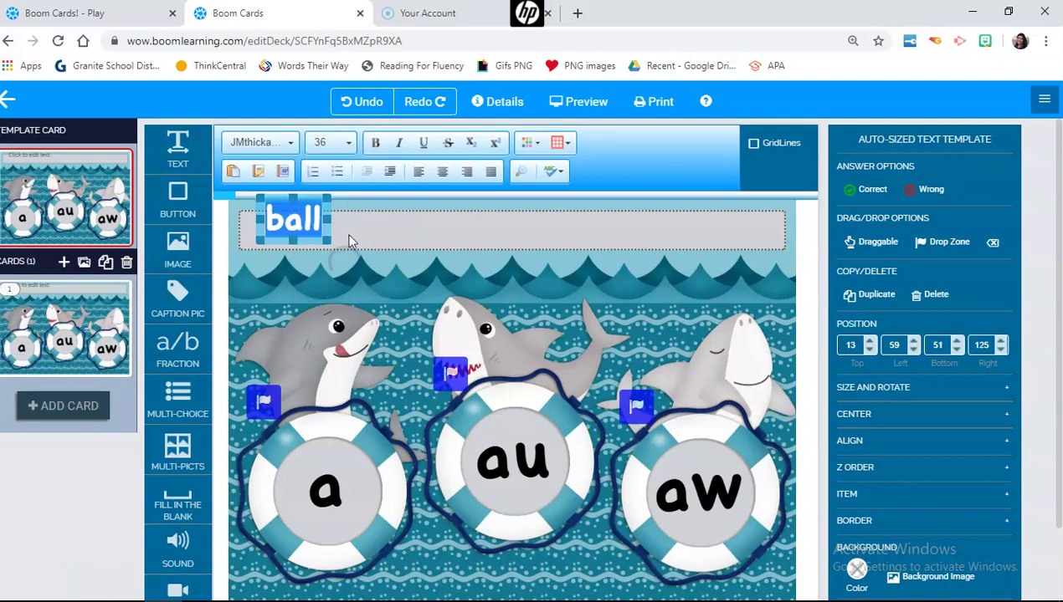
{"action": "left_click", "coordinate": [351, 260]}
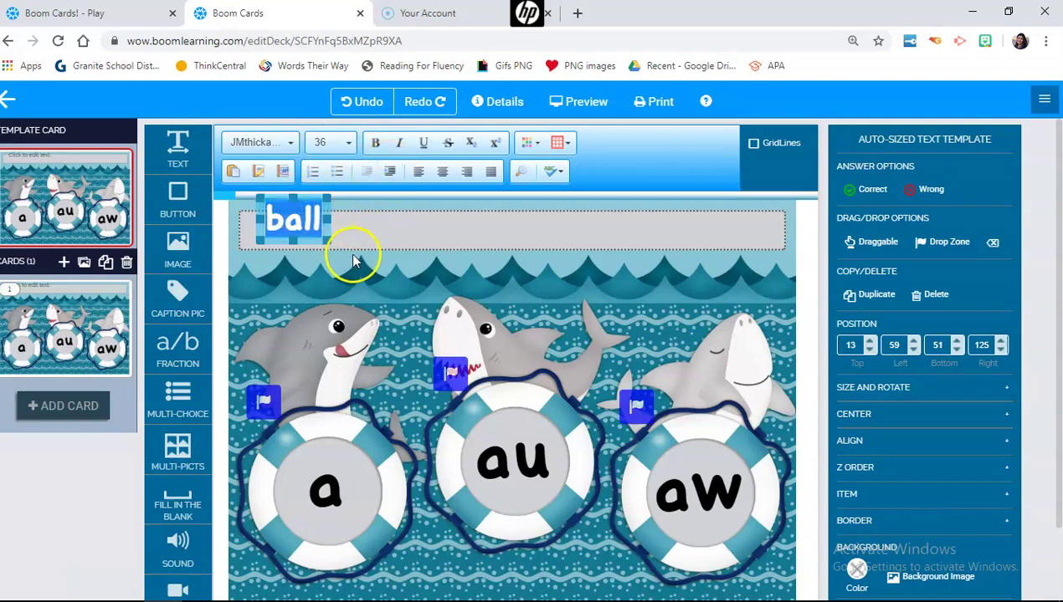
{"action": "left_click_drag", "start_coordinate": [297, 205], "coordinate": [297, 207]}
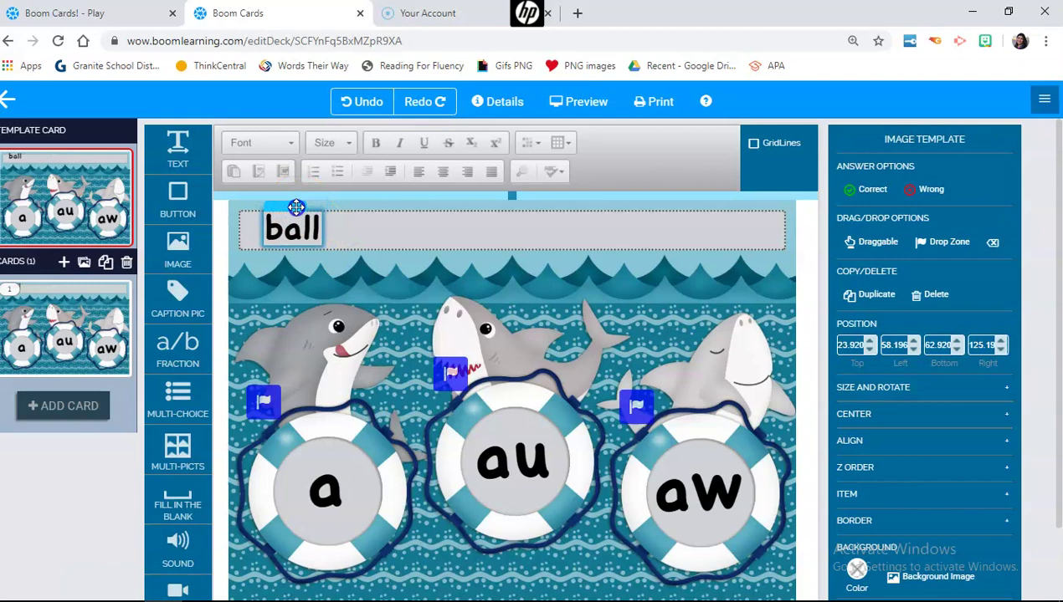
{"action": "left_click", "coordinate": [297, 211]}
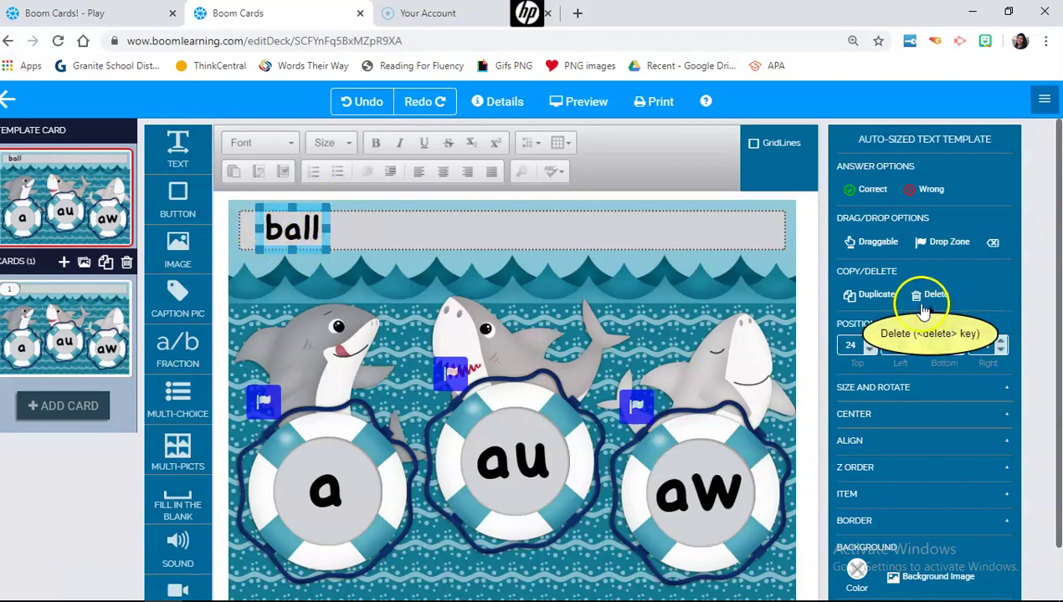
Duplicate the word "ball" three times and place the copies in a row along the grey bar
{"action": "left_click", "coordinate": [873, 299]}
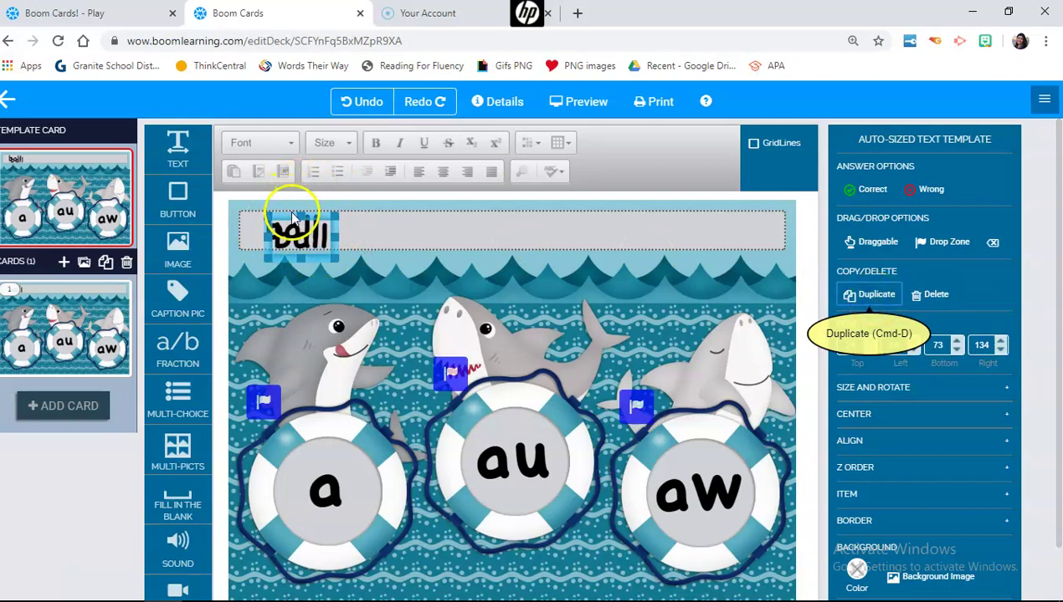
{"action": "left_click_drag", "start_coordinate": [292, 217], "coordinate": [392, 211]}
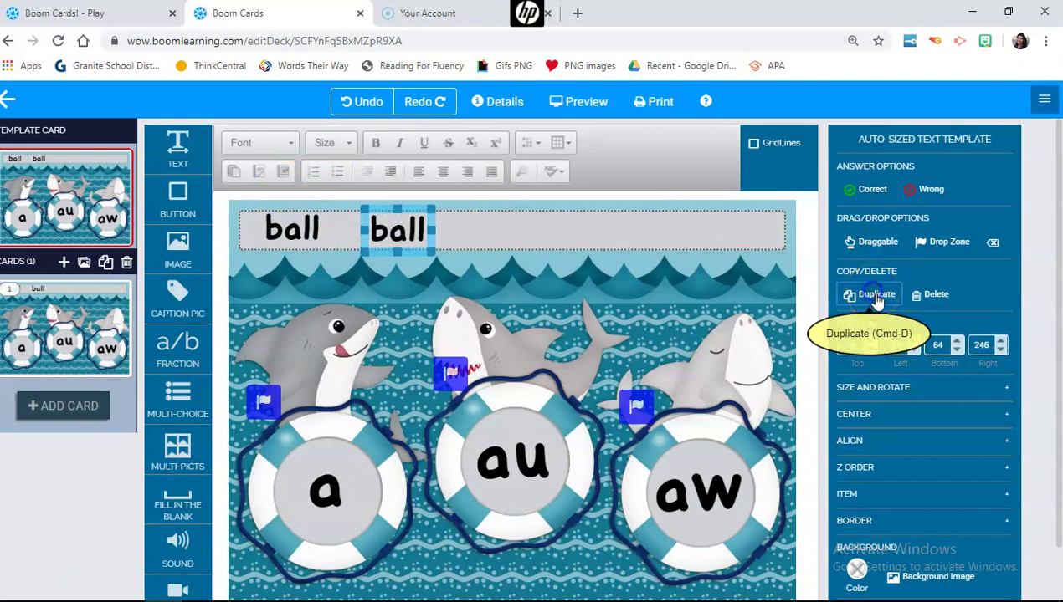
{"action": "left_click", "coordinate": [874, 297]}
{"action": "mouse_move", "coordinate": [410, 219]}
{"action": "left_mouse_down"}
{"action": "mouse_move", "coordinate": [475, 228]}
{"action": "mouse_move", "coordinate": [428, 214]}
{"action": "left_mouse_up"}
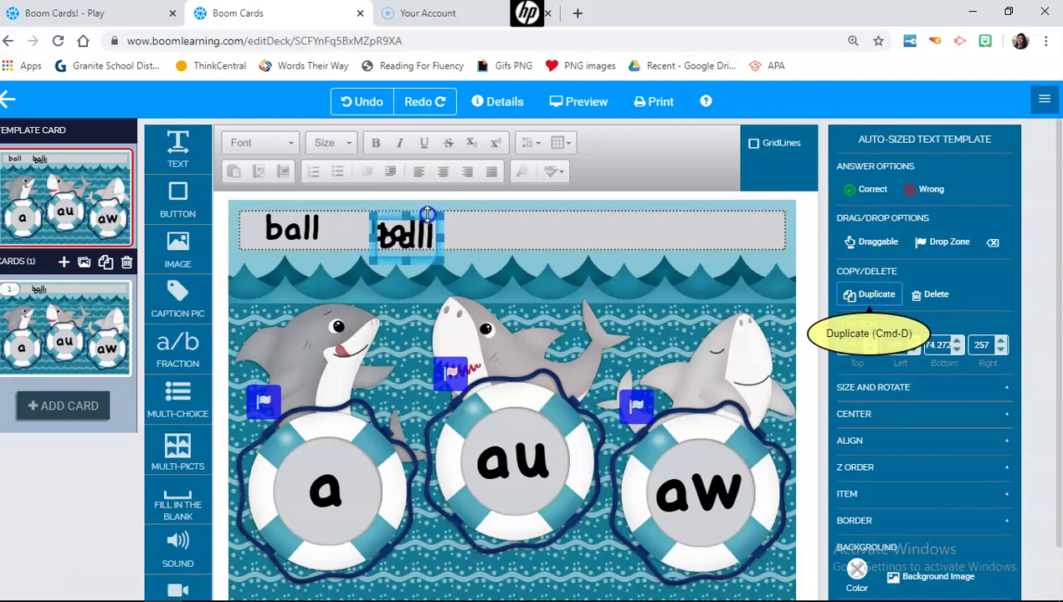
{"action": "left_click", "coordinate": [419, 224]}
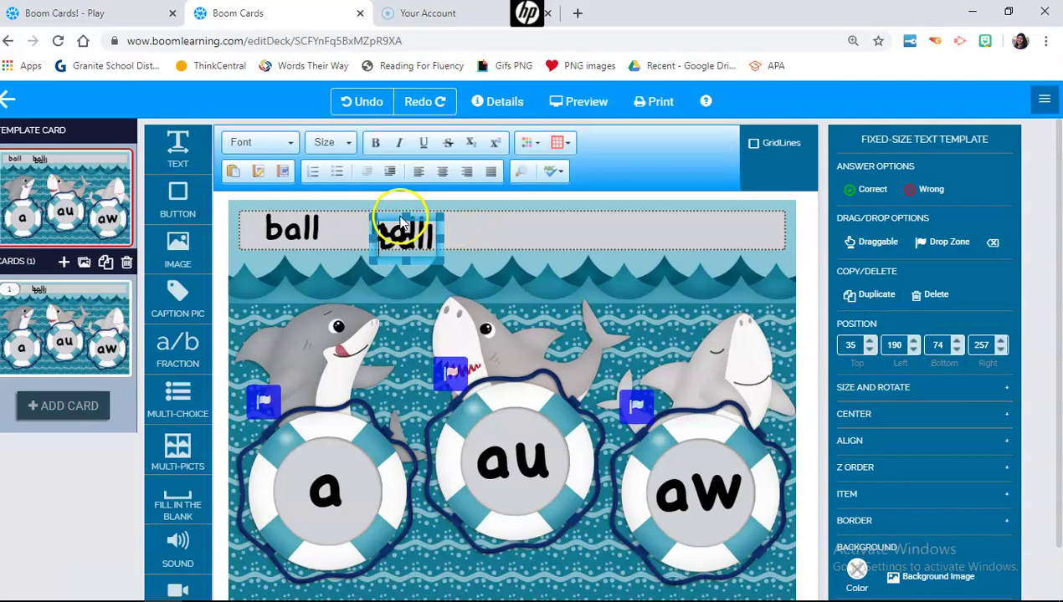
{"action": "left_click_drag", "start_coordinate": [399, 216], "coordinate": [500, 210]}
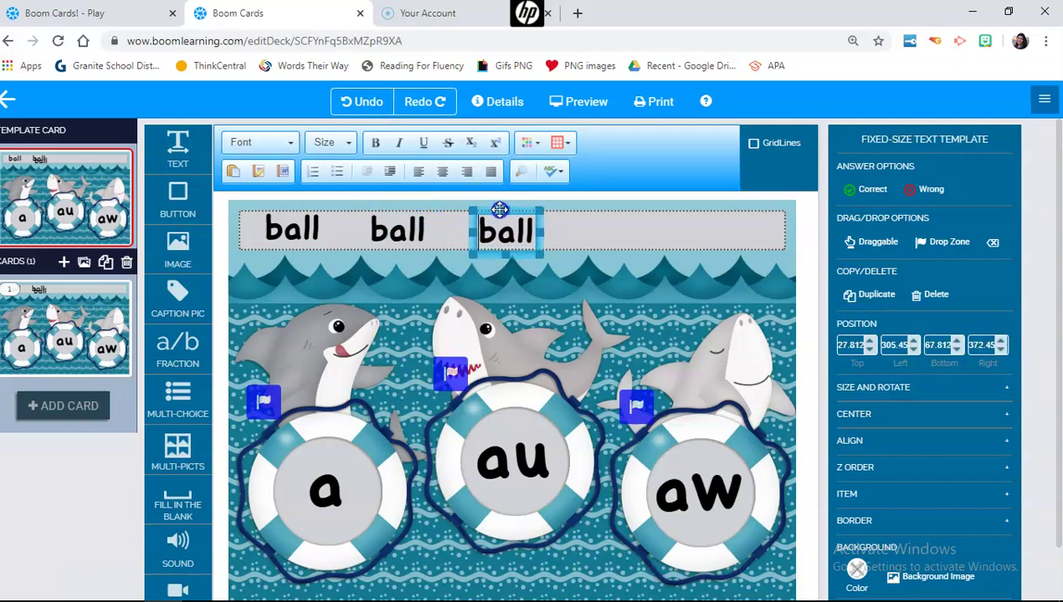
{"action": "left_click", "coordinate": [871, 293]}
{"action": "left_click_drag", "start_coordinate": [506, 216], "coordinate": [657, 208]}
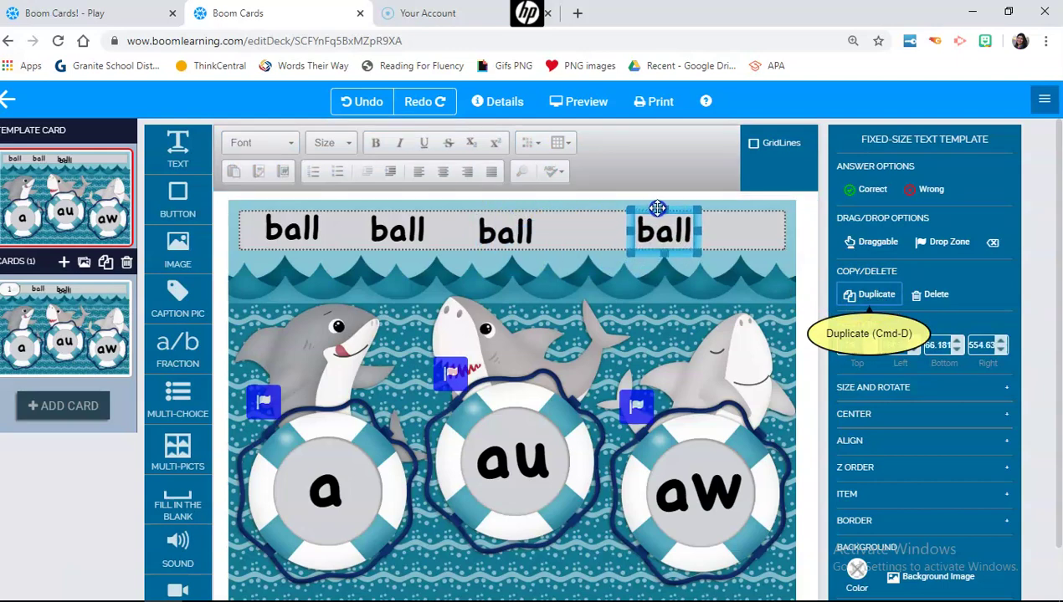
Move the third "ball" further along the grey bar, to about left 327, to even out the row
{"action": "left_click_drag", "start_coordinate": [504, 212], "coordinate": [523, 209]}
{"action": "left_click", "coordinate": [387, 221]}
{"action": "left_click", "coordinate": [289, 226]}
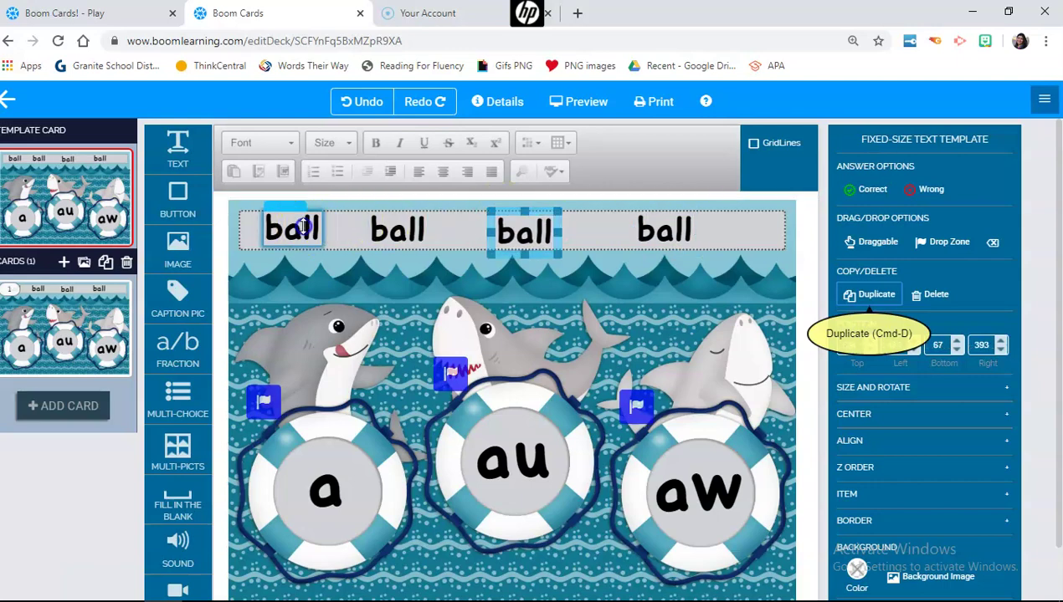
Make all four "ball" words on the template card draggable
{"action": "left_click", "coordinate": [302, 227]}
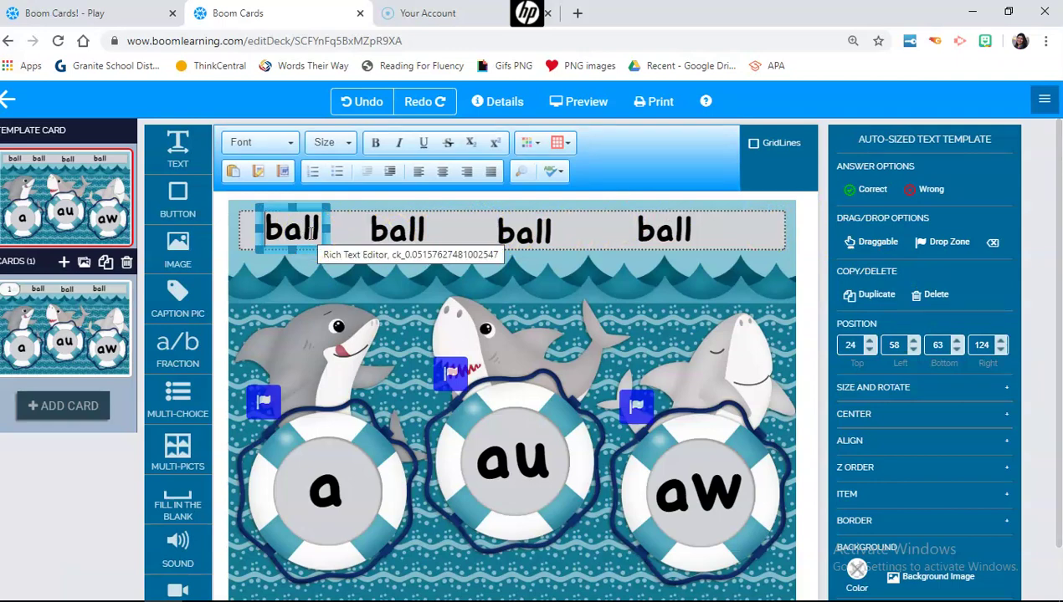
{"action": "left_click", "coordinate": [877, 243]}
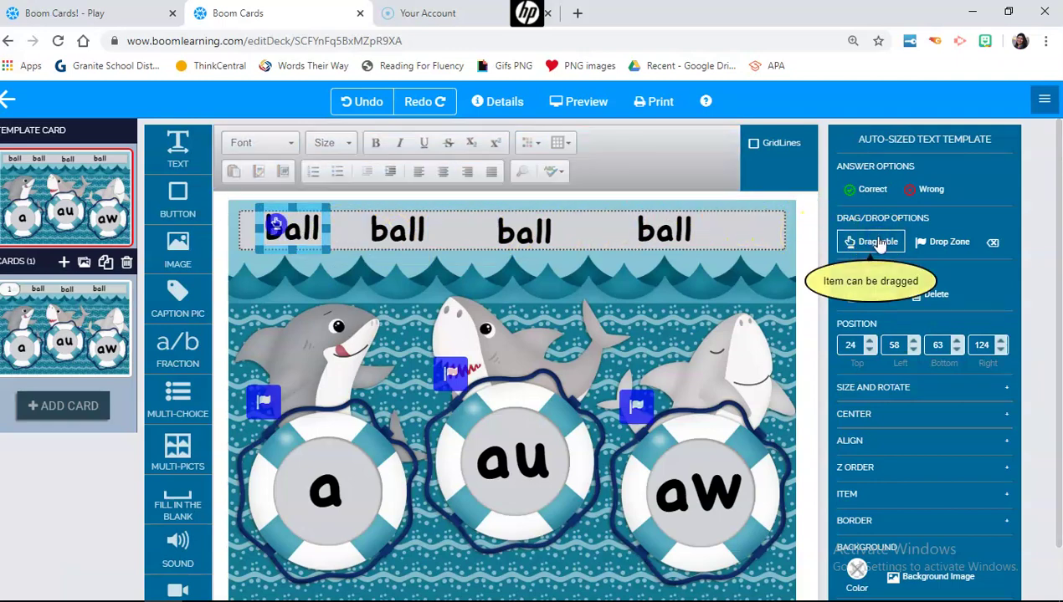
{"action": "left_click", "coordinate": [398, 231]}
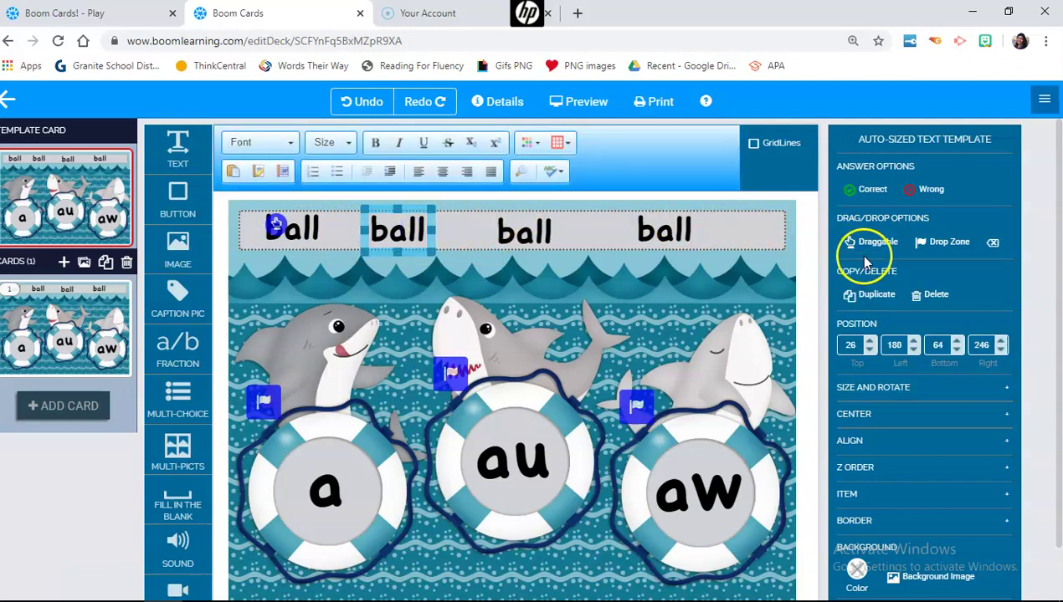
{"action": "left_click", "coordinate": [868, 253]}
{"action": "left_click", "coordinate": [526, 231]}
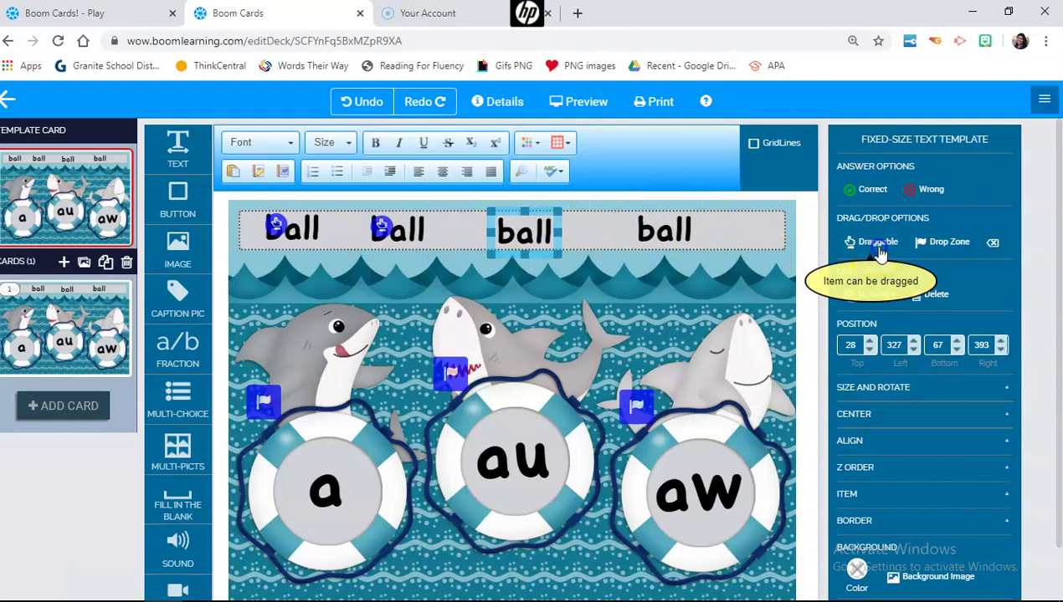
{"action": "left_click", "coordinate": [879, 253]}
{"action": "left_click", "coordinate": [669, 230]}
{"action": "left_click", "coordinate": [857, 253]}
{"action": "left_click", "coordinate": [877, 245]}
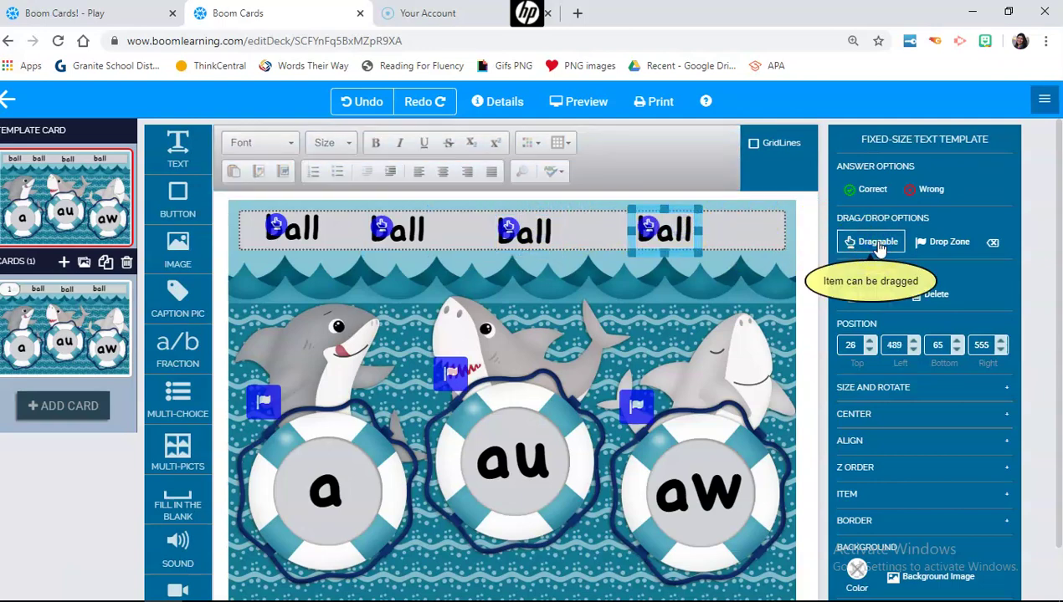
{"action": "left_click", "coordinate": [692, 401]}
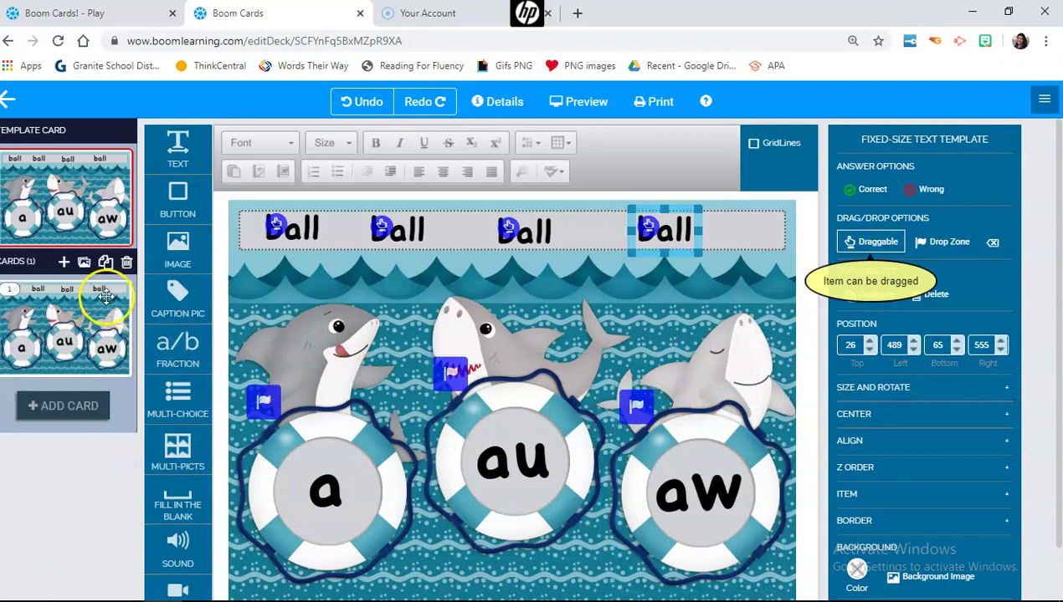
Add a second card to the deck and delete card 1
{"action": "left_click", "coordinate": [64, 263]}
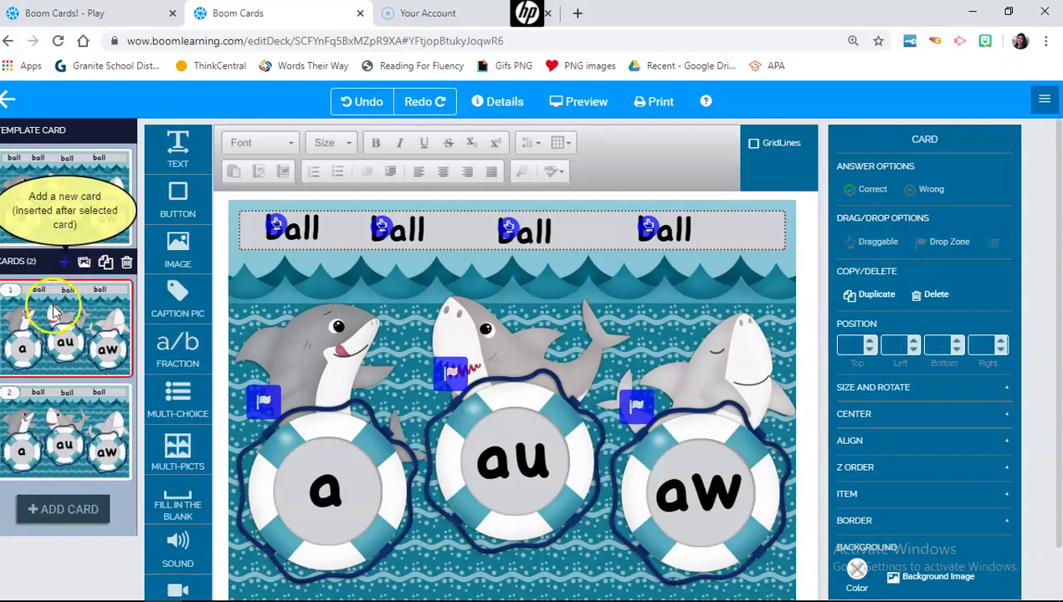
{"action": "mouse_move", "coordinate": [71, 338]}
{"action": "left_mouse_down"}
{"action": "mouse_move", "coordinate": [107, 280]}
{"action": "mouse_move", "coordinate": [79, 326]}
{"action": "left_mouse_up"}
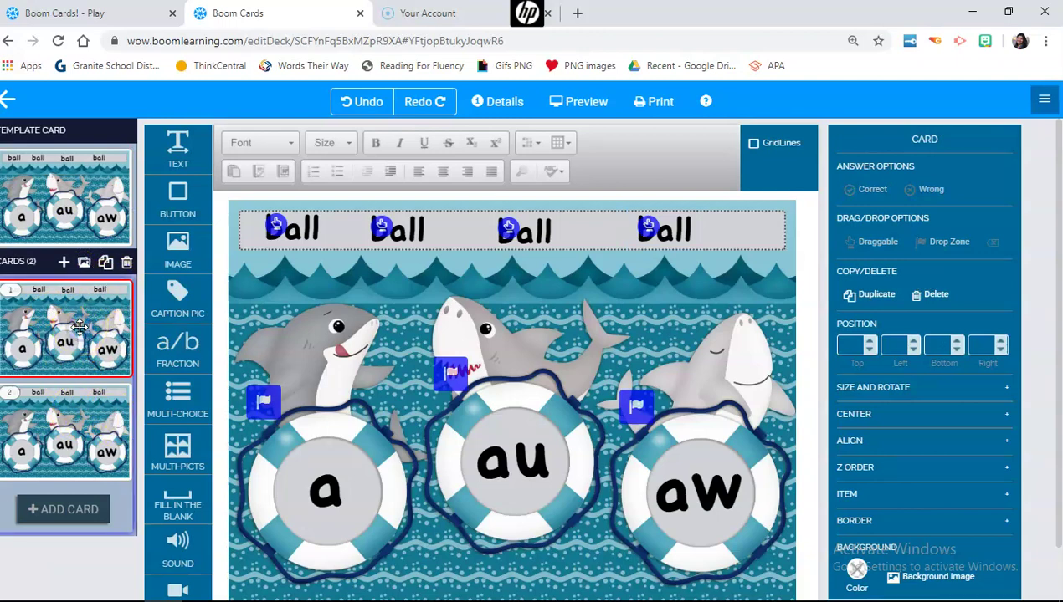
{"action": "double_click", "coordinate": [319, 219]}
{"action": "left_click", "coordinate": [318, 219]}
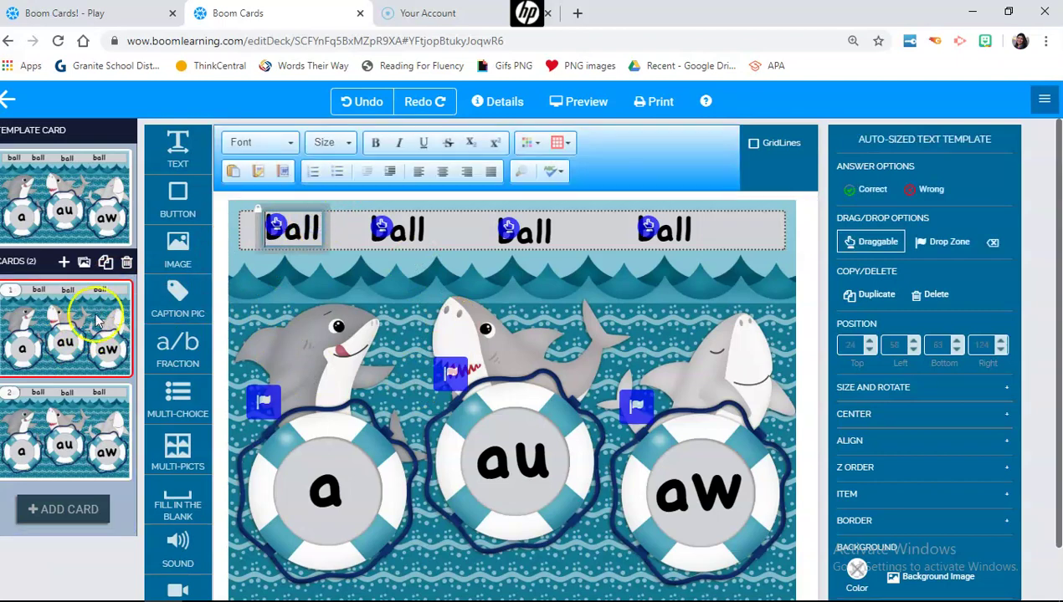
{"action": "left_click", "coordinate": [127, 262]}
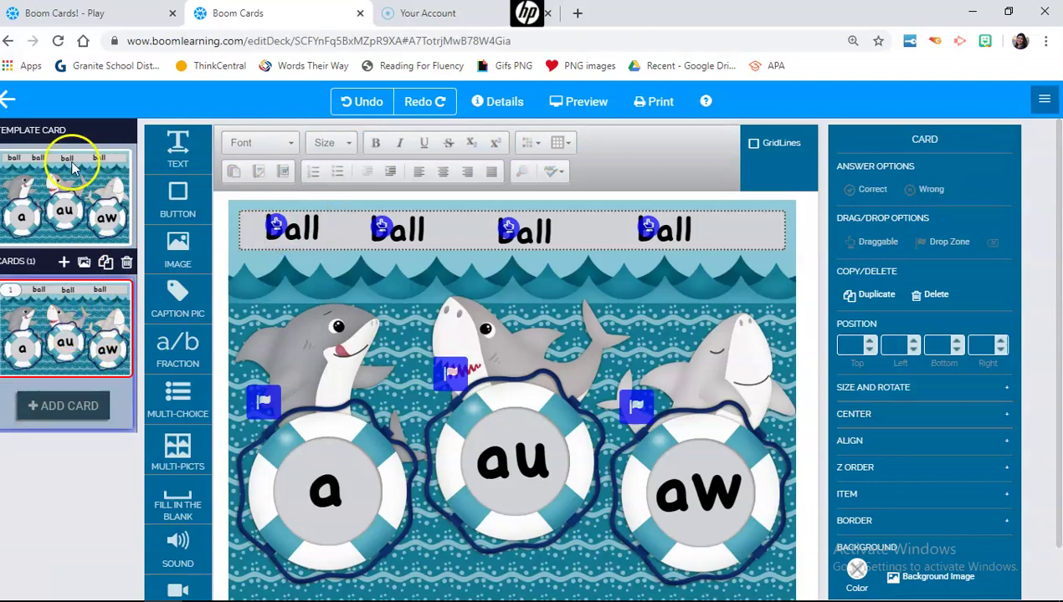
On card 1, link the first word "ball" to the drop zone of the "a" life ring
{"action": "left_click", "coordinate": [73, 167]}
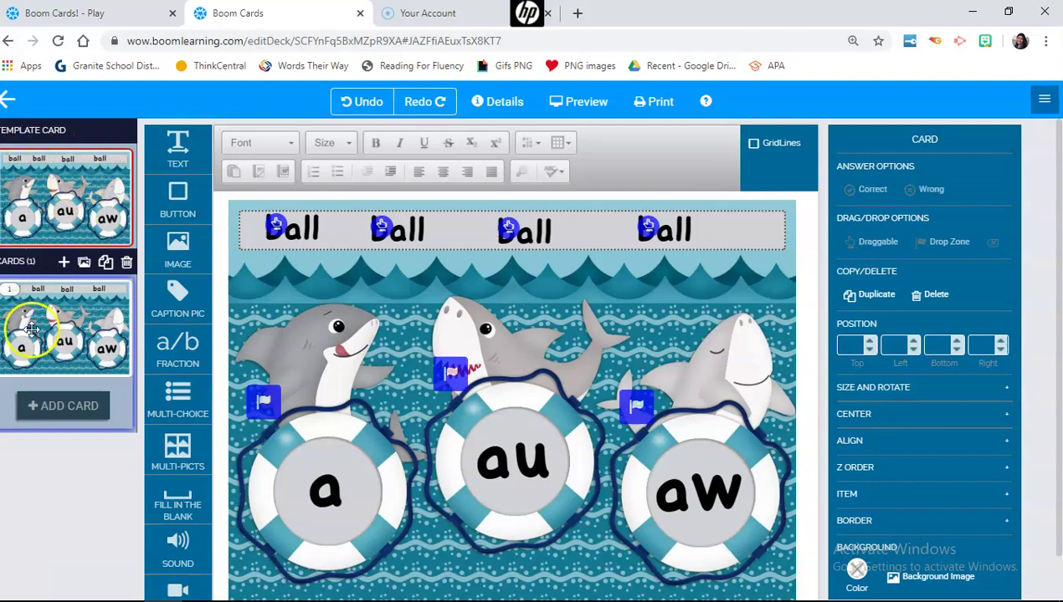
{"action": "left_click", "coordinate": [74, 326]}
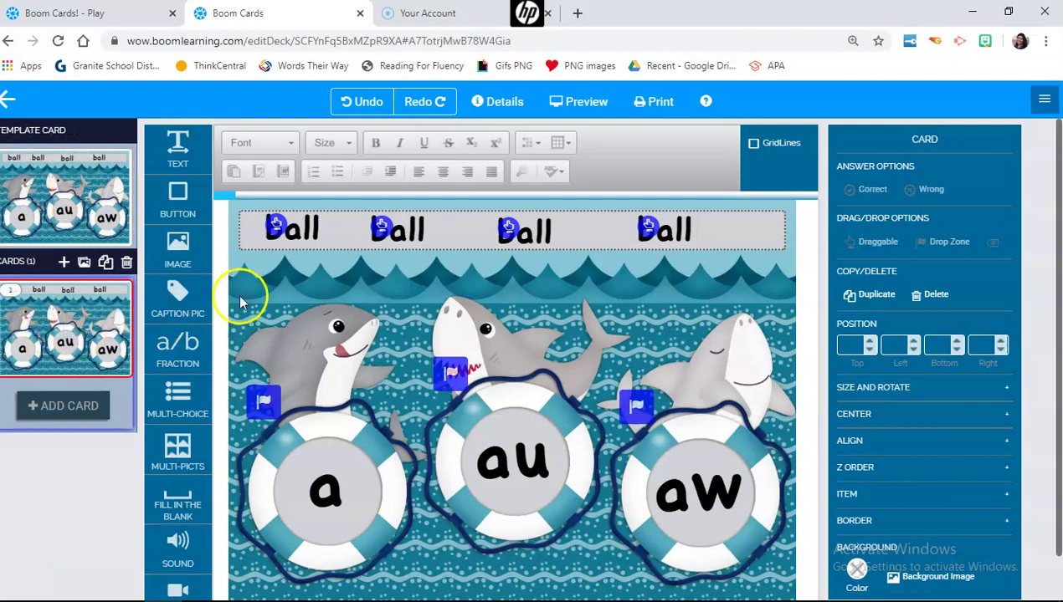
{"action": "left_click", "coordinate": [315, 230]}
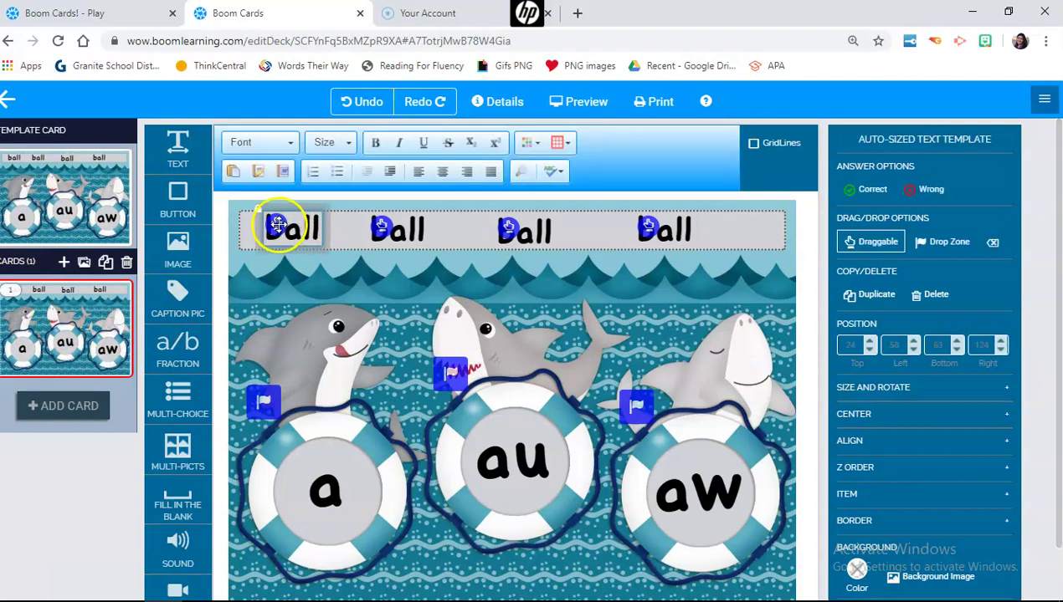
{"action": "left_click_drag", "start_coordinate": [278, 227], "coordinate": [258, 346]}
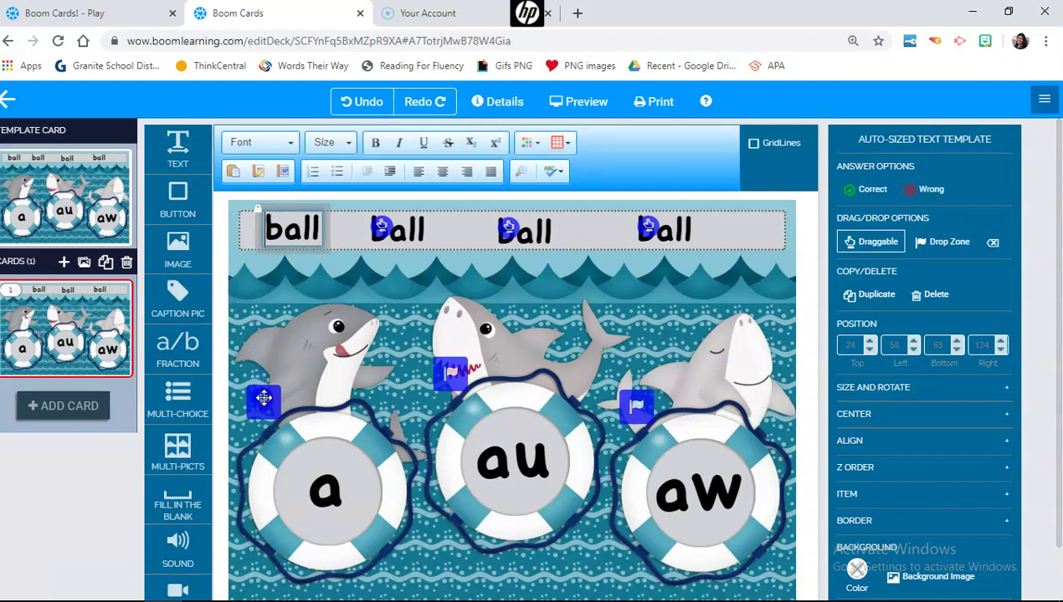
{"action": "left_click_drag", "start_coordinate": [264, 400], "coordinate": [263, 397]}
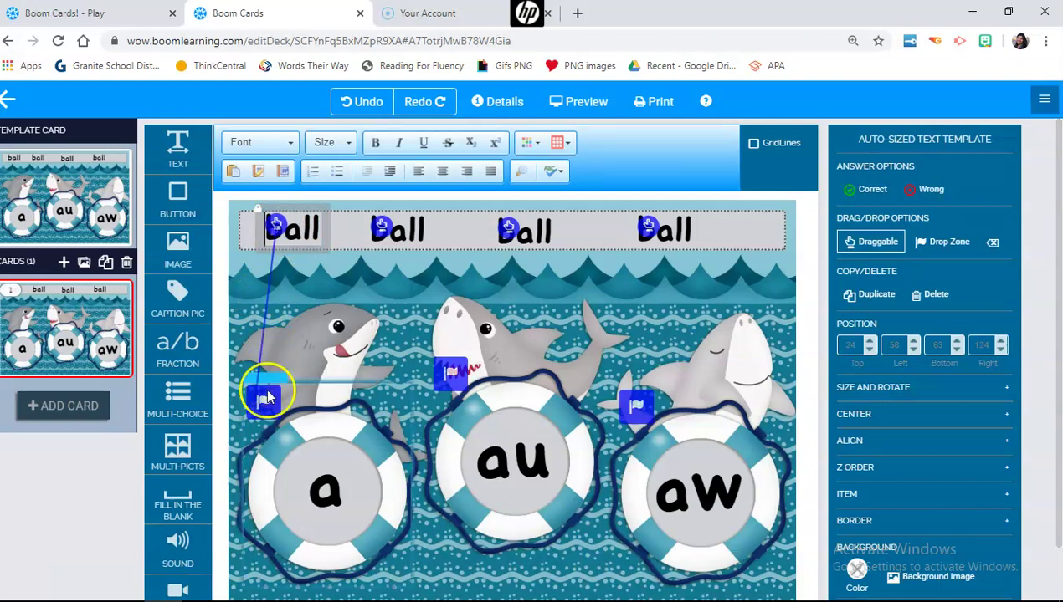
Replace the second "ball" on card 1 with "August"
{"action": "left_click", "coordinate": [419, 226]}
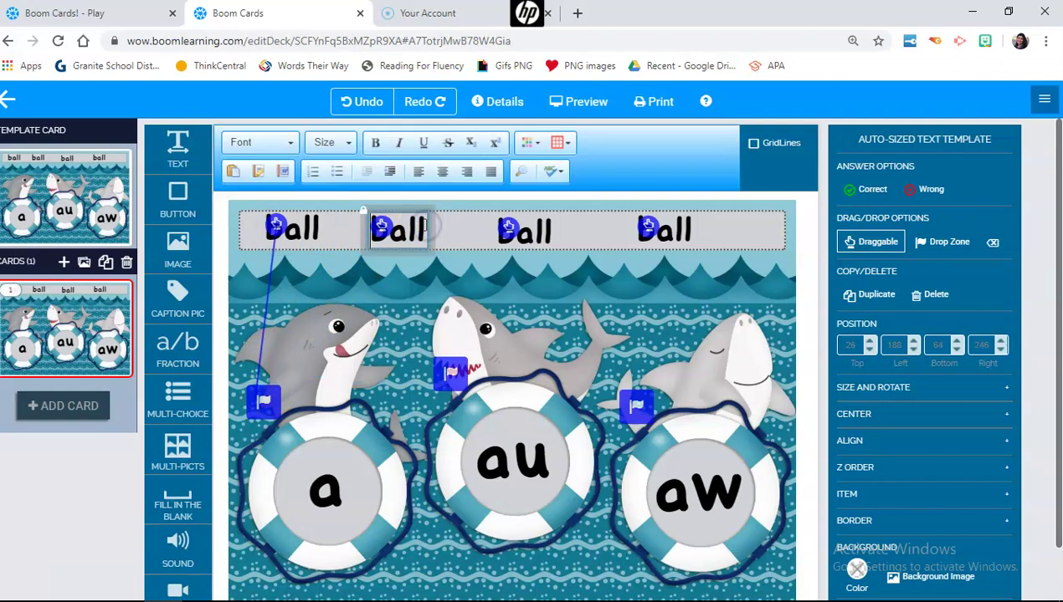
{"action": "left_click", "coordinate": [424, 226]}
{"action": "key", "text": "BackSpace"}
{"action": "key", "text": "BackSpace"}
{"action": "key", "text": "BackSpace"}
{"action": "key", "text": "BackSpace"}
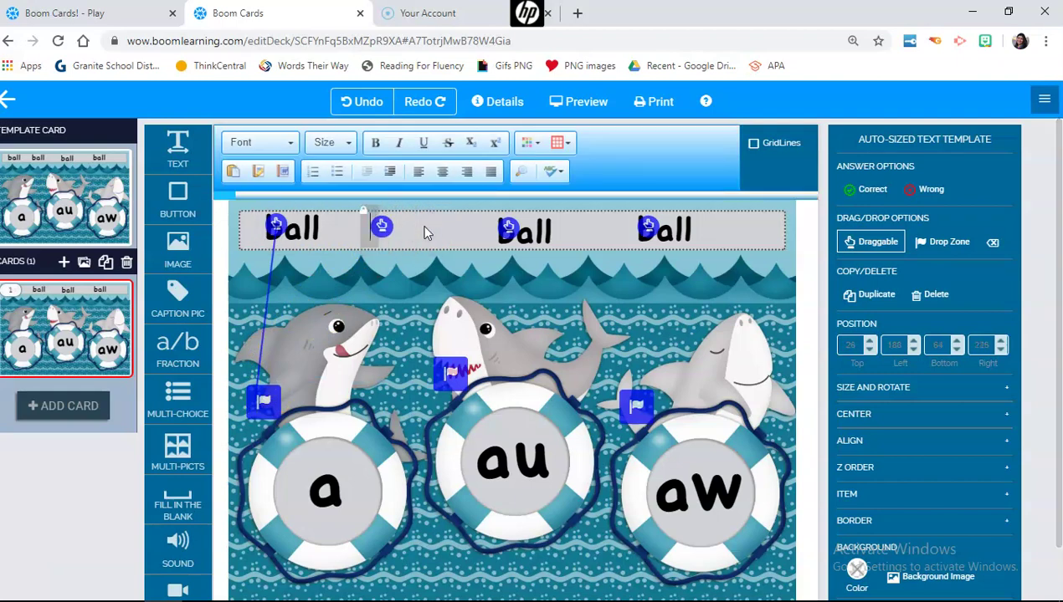
{"action": "type", "text": "August"}
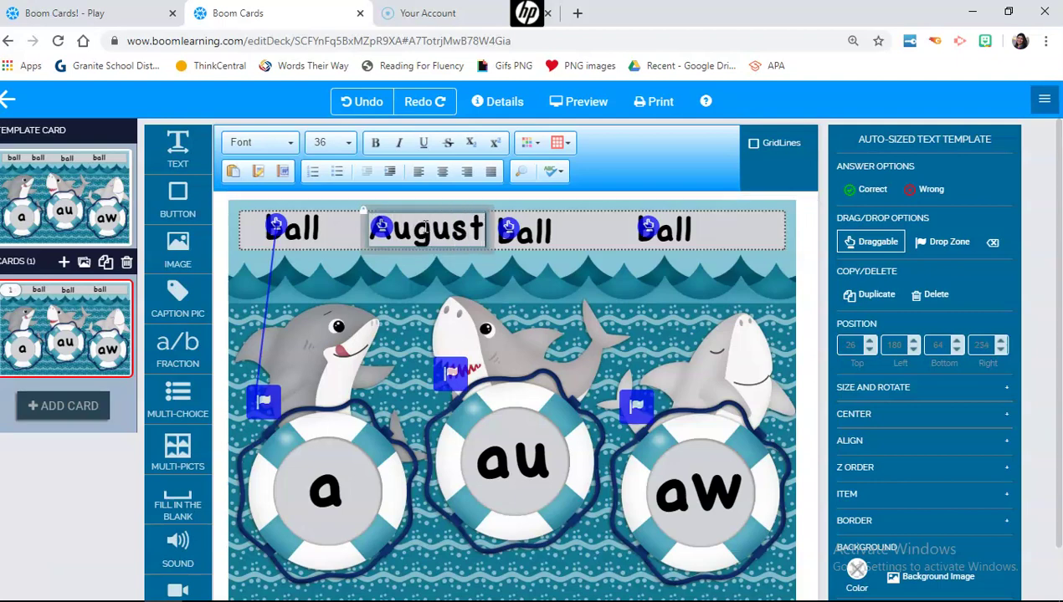
Link the word "August" to the drop zone of the "au" life ring
{"action": "left_click", "coordinate": [410, 215]}
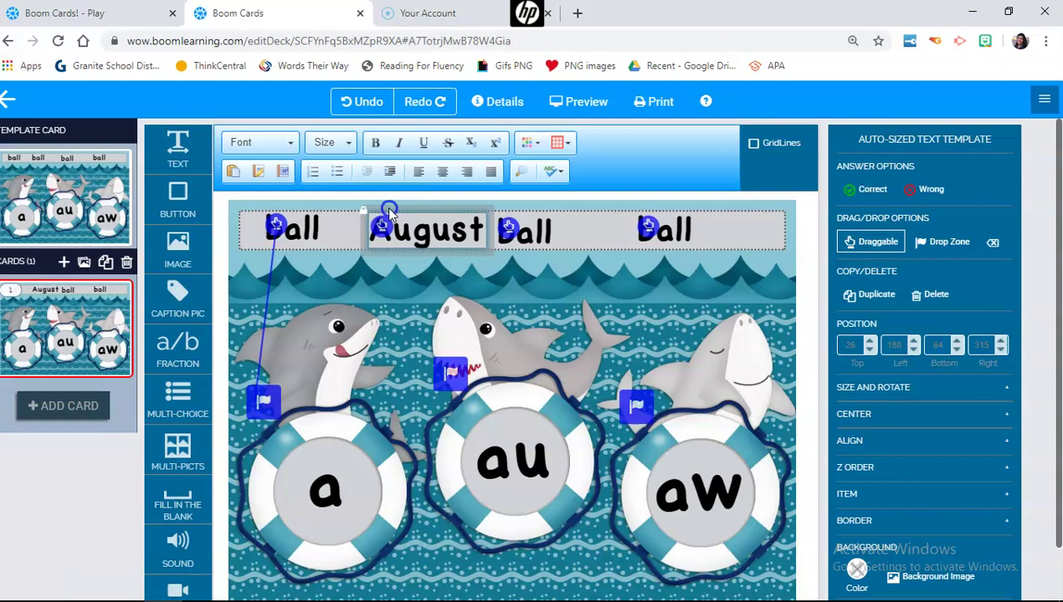
{"action": "left_click", "coordinate": [391, 228]}
{"action": "left_click_drag", "start_coordinate": [382, 231], "coordinate": [449, 372]}
{"action": "left_click", "coordinate": [402, 237]}
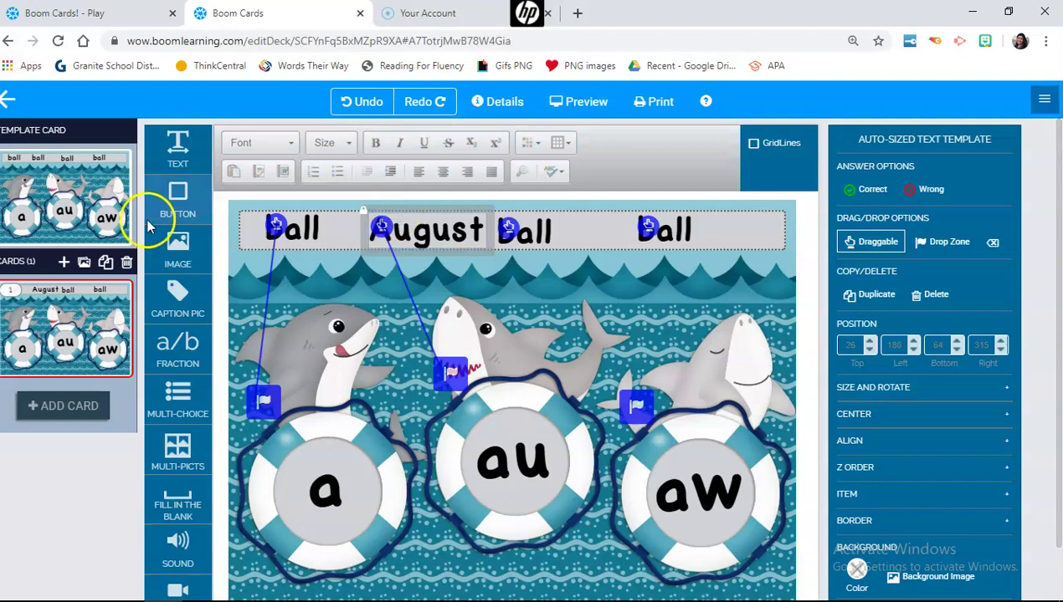
On the template card, move the second "ball" slightly closer to the first, to about left 165, and return to card 1
{"action": "left_click", "coordinate": [105, 208]}
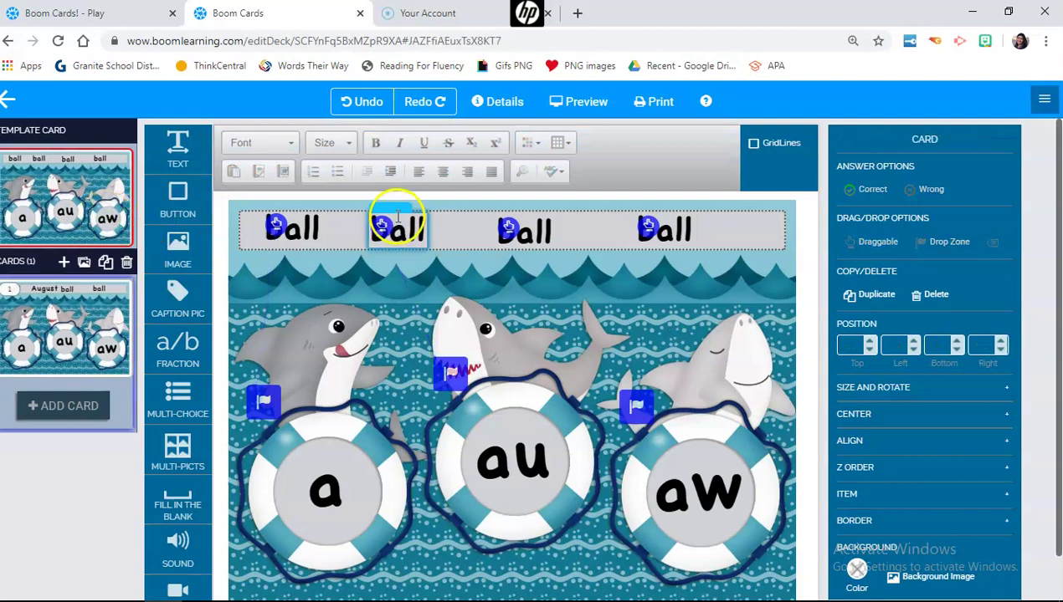
{"action": "left_click_drag", "start_coordinate": [394, 215], "coordinate": [380, 216]}
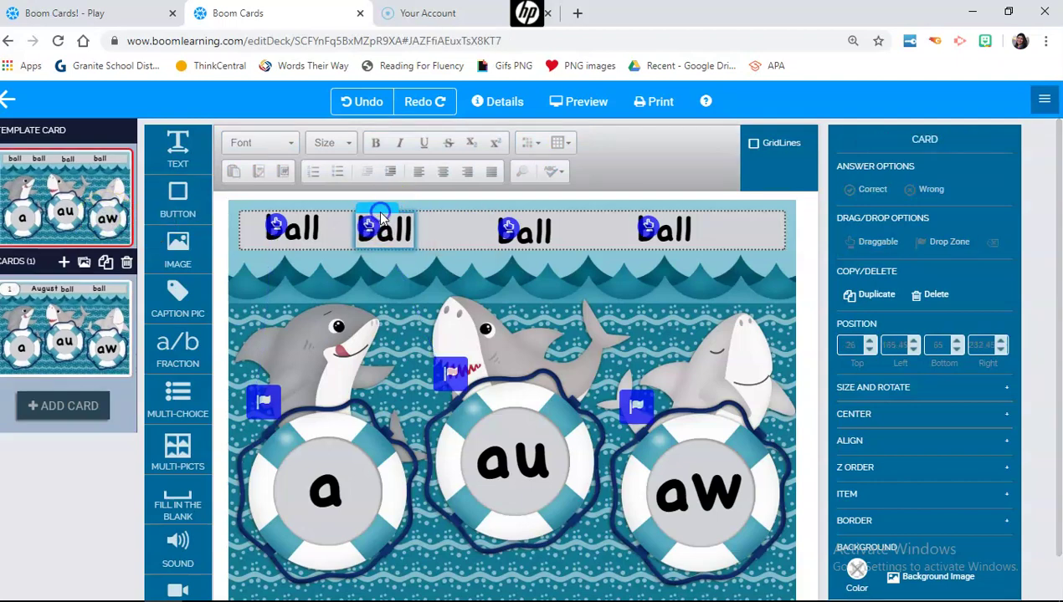
{"action": "left_click", "coordinate": [104, 305]}
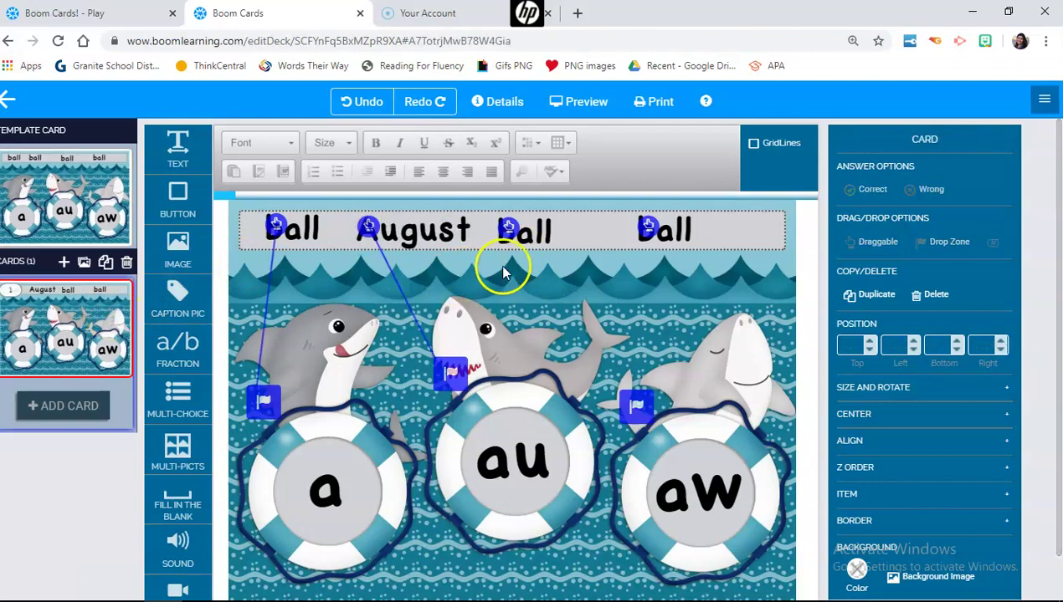
{"action": "left_click", "coordinate": [441, 228]}
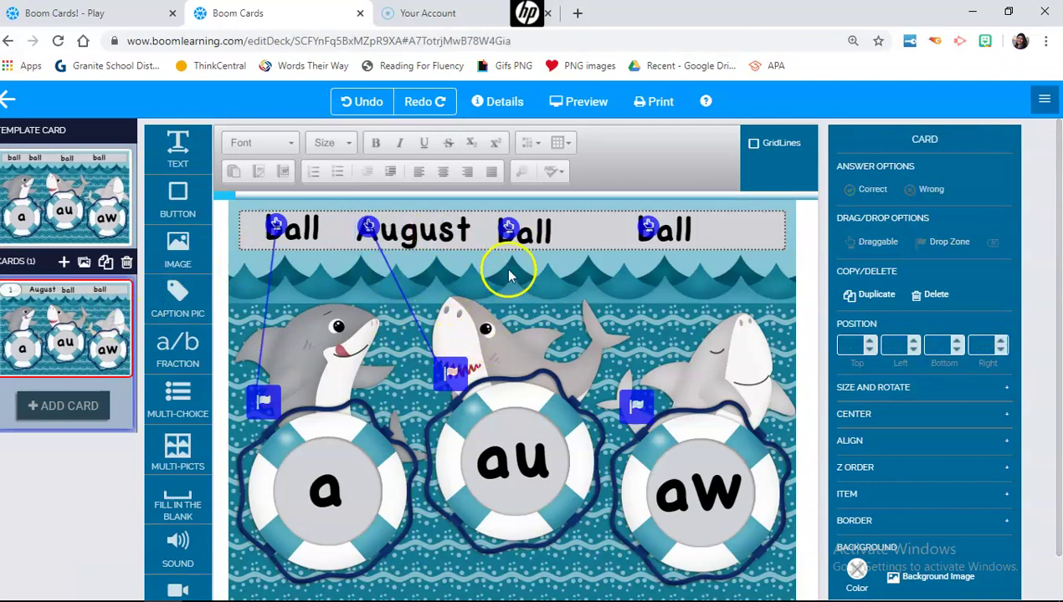
Replace the third word on card 1 with "fall" and link it to the drop zone of the "a" life ring
{"action": "left_click", "coordinate": [522, 228]}
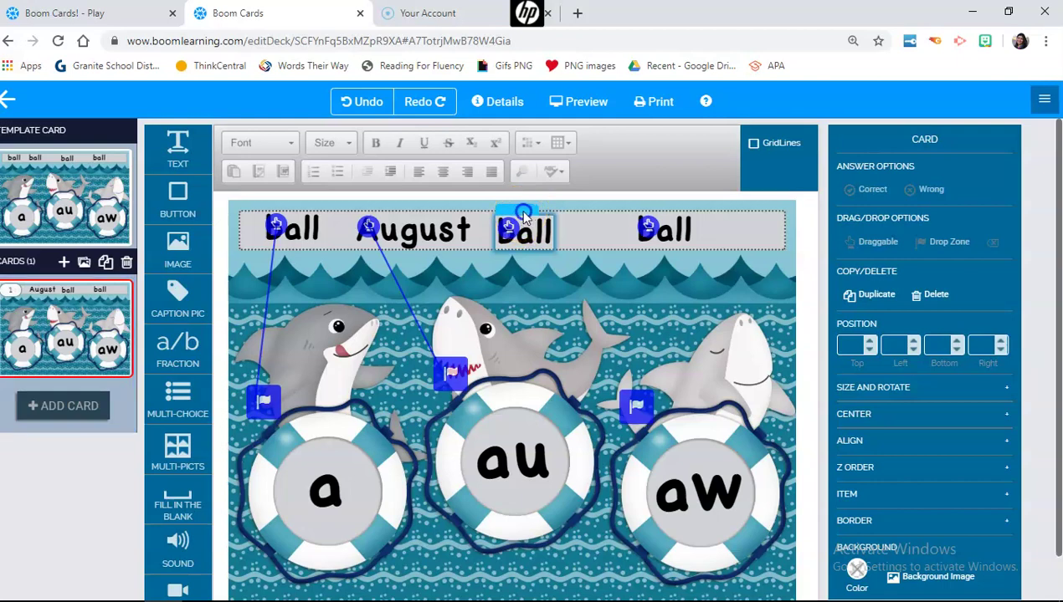
{"action": "left_click", "coordinate": [529, 214]}
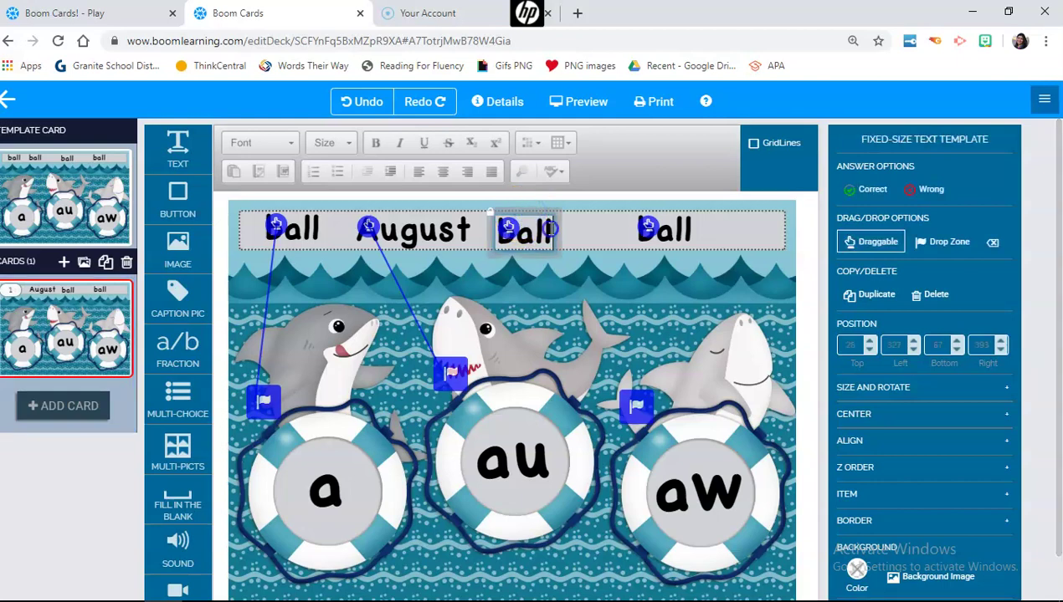
{"action": "left_click", "coordinate": [549, 229]}
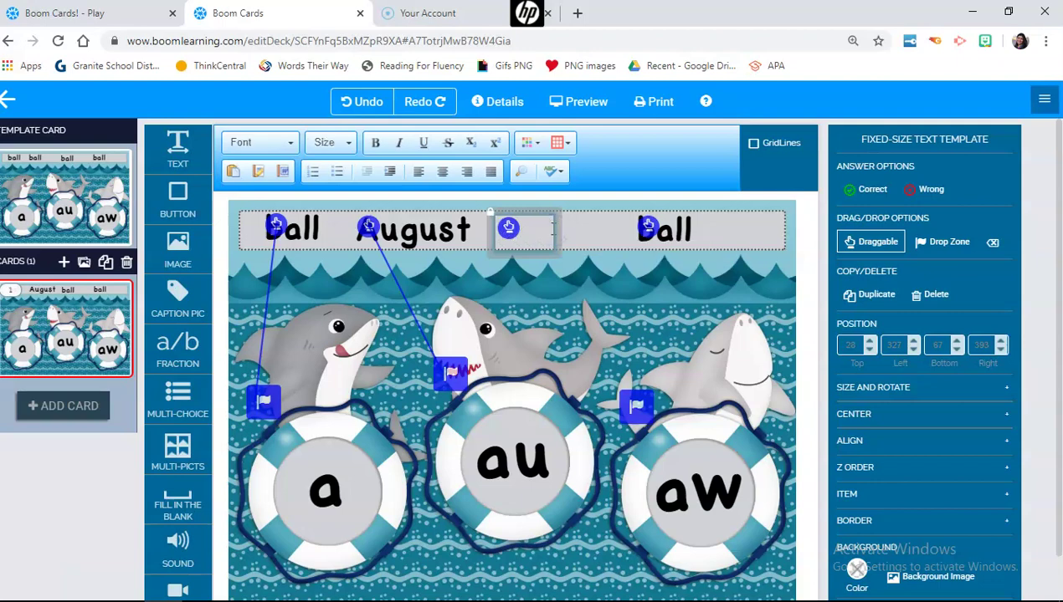
{"action": "left_click", "coordinate": [505, 225]}
{"action": "key", "text": "BackSpace"}
{"action": "type", "text": "fall"}
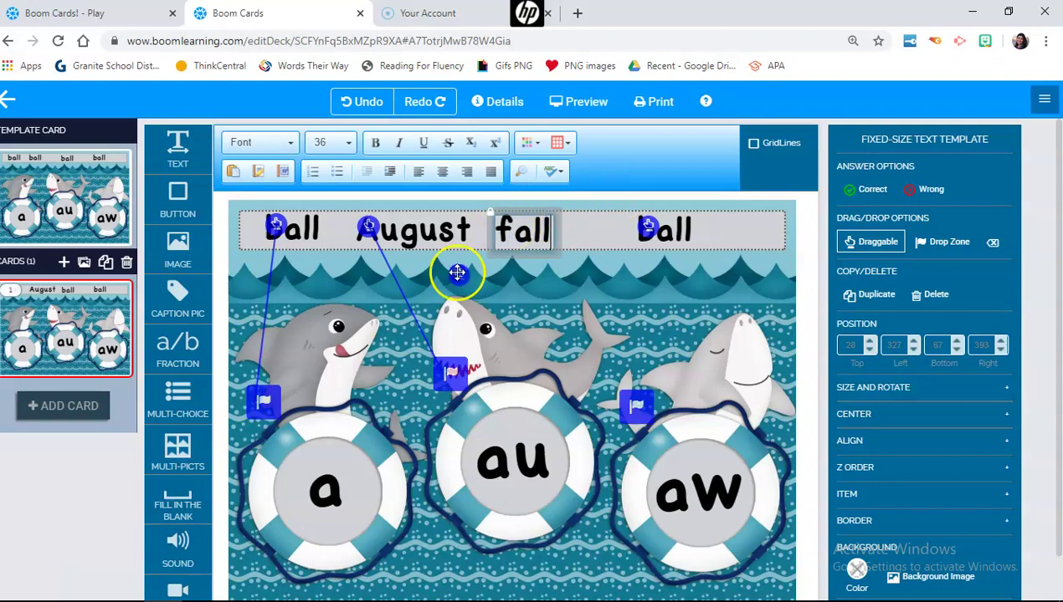
{"action": "left_click", "coordinate": [258, 399]}
Replace the fourth "ball" on card 1 with "straw"
{"action": "left_click_drag", "start_coordinate": [617, 289], "coordinate": [699, 232]}
{"action": "left_click", "coordinate": [693, 227]}
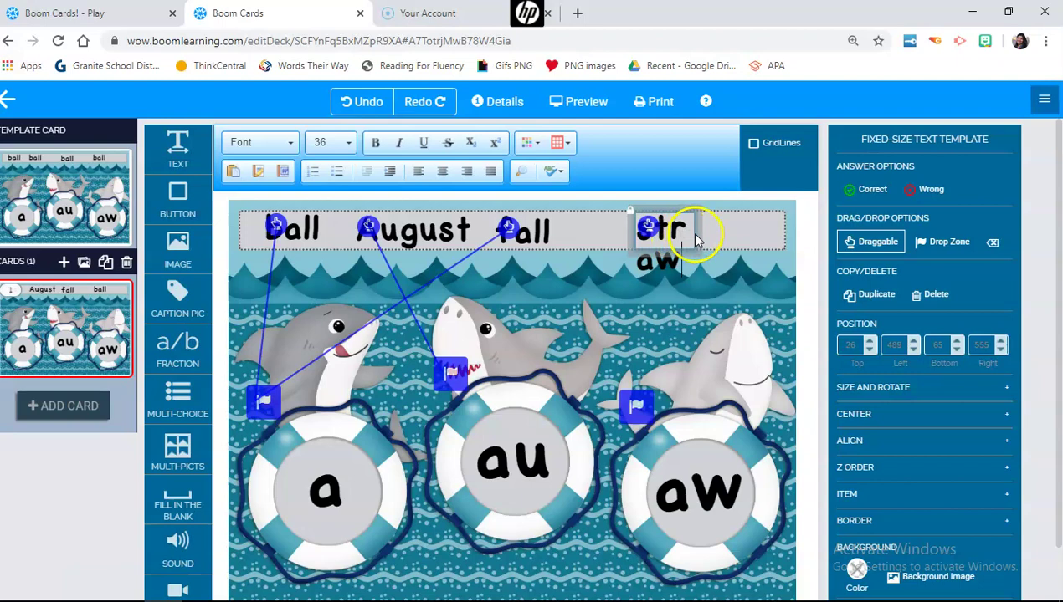
{"action": "key", "text": "ctrl+a"}
On the template card, widen the fourth word's text box to about right 624 and return to card 1
{"action": "left_click", "coordinate": [94, 177]}
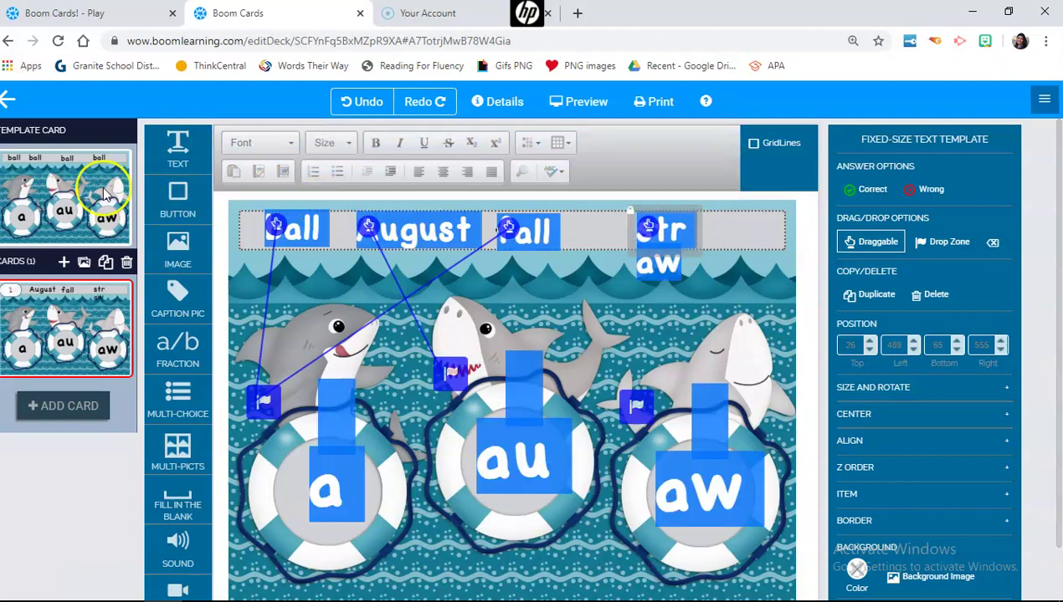
{"action": "left_click", "coordinate": [679, 235]}
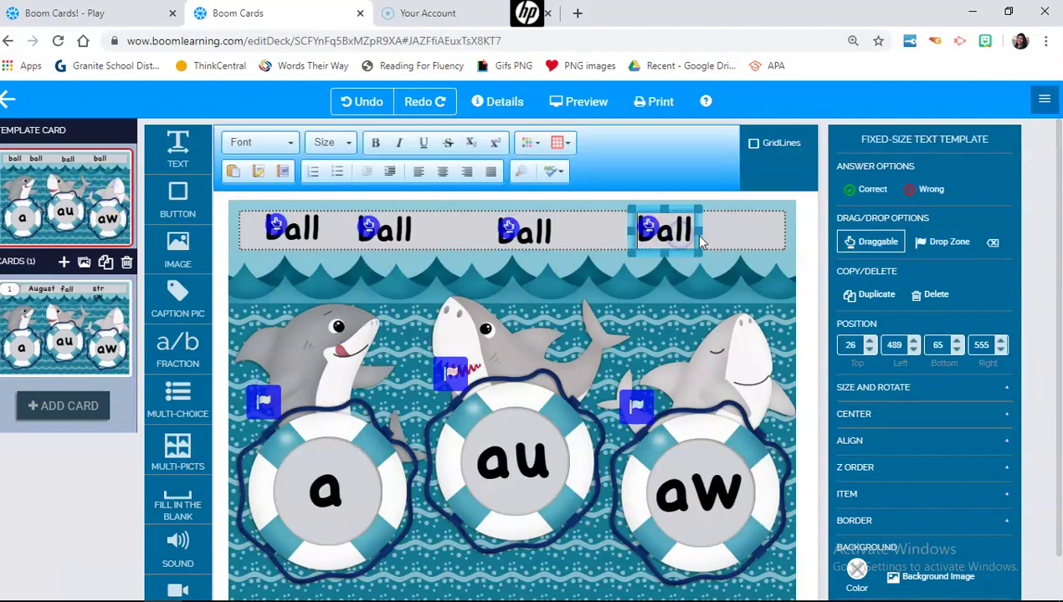
{"action": "left_click_drag", "start_coordinate": [705, 230], "coordinate": [717, 229]}
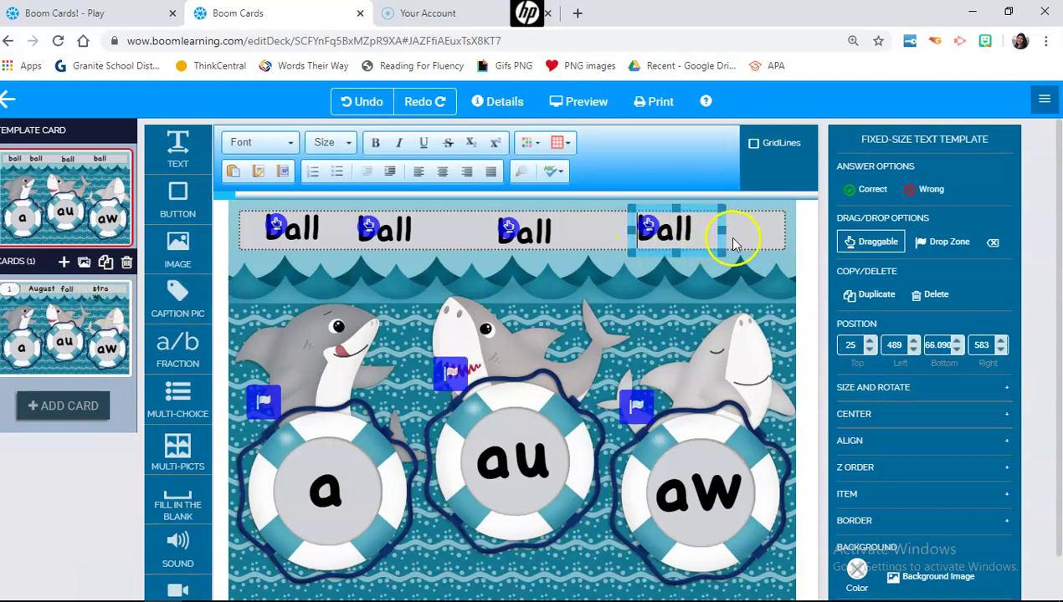
{"action": "left_click_drag", "start_coordinate": [724, 233], "coordinate": [753, 229]}
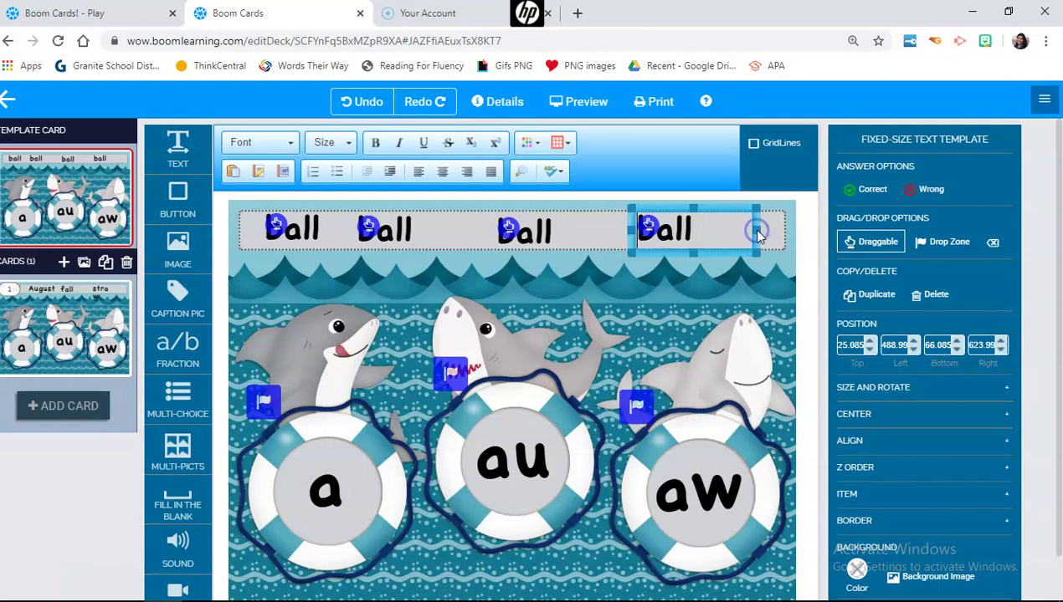
{"action": "left_click", "coordinate": [97, 324]}
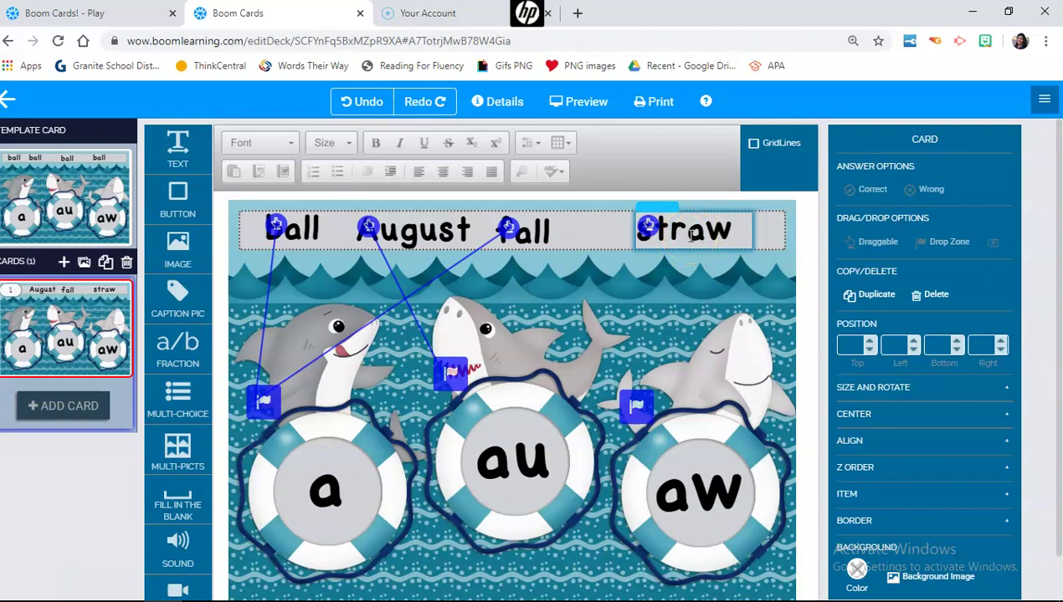
Link "straw" on card 1 to the "aw" life ring's drop zone and add a second card to the deck
{"action": "left_click_drag", "start_coordinate": [649, 226], "coordinate": [639, 407]}
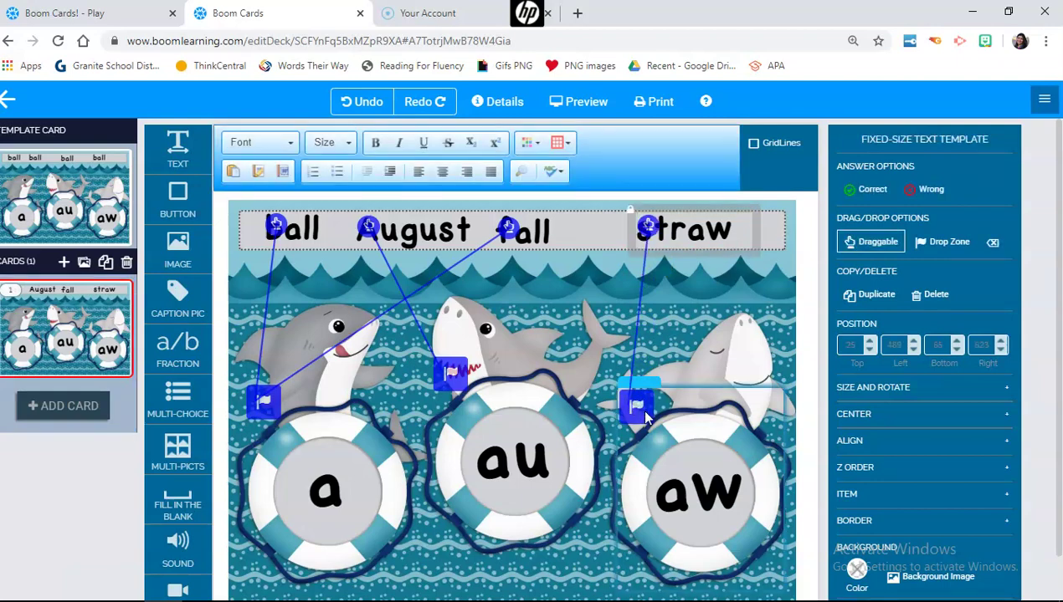
{"action": "left_click", "coordinate": [102, 356]}
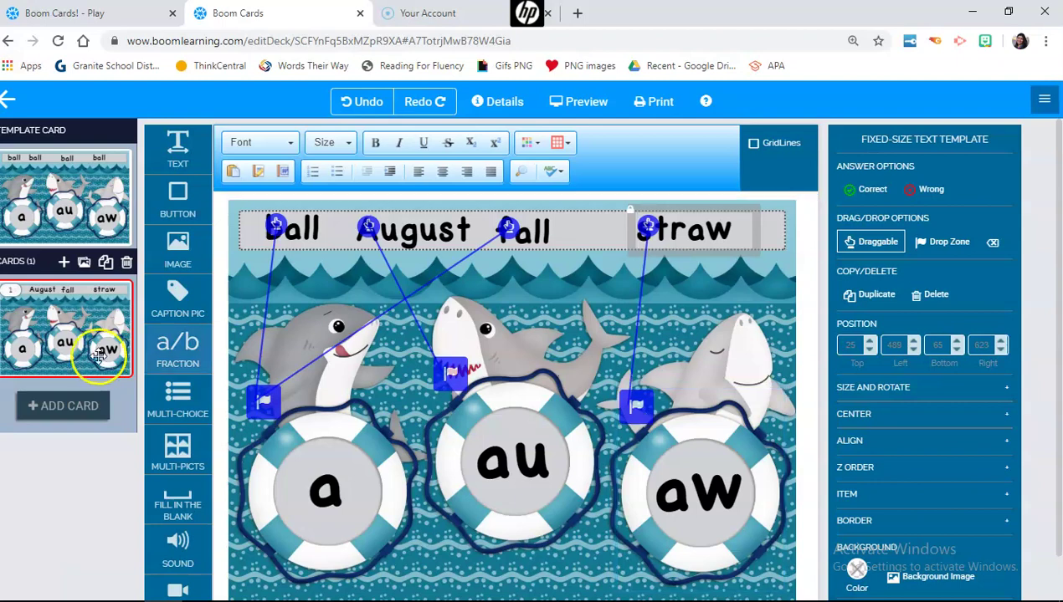
{"action": "left_click", "coordinate": [65, 262]}
{"action": "left_click", "coordinate": [41, 452]}
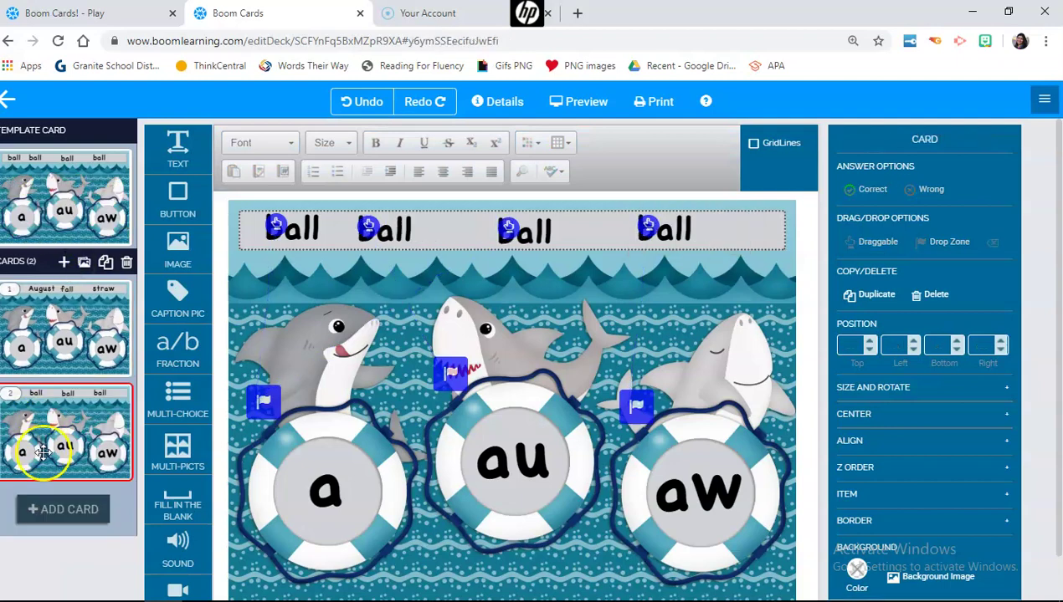
Replace the first word on card 2 with "tall" and link it to the "a" life ring's drop zone
{"action": "left_click", "coordinate": [318, 234]}
{"action": "left_click", "coordinate": [315, 232]}
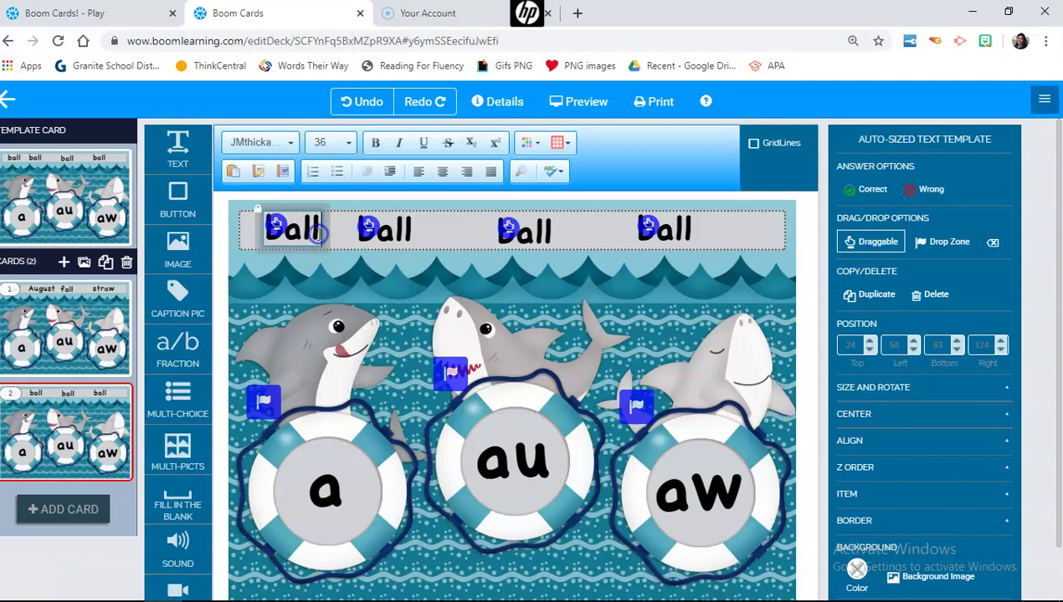
{"action": "key", "text": "BackSpace"}
{"action": "key", "text": "BackSpace"}
{"action": "key", "text": "BackSpace"}
{"action": "key", "text": "BackSpace"}
{"action": "type", "text": "fall"}
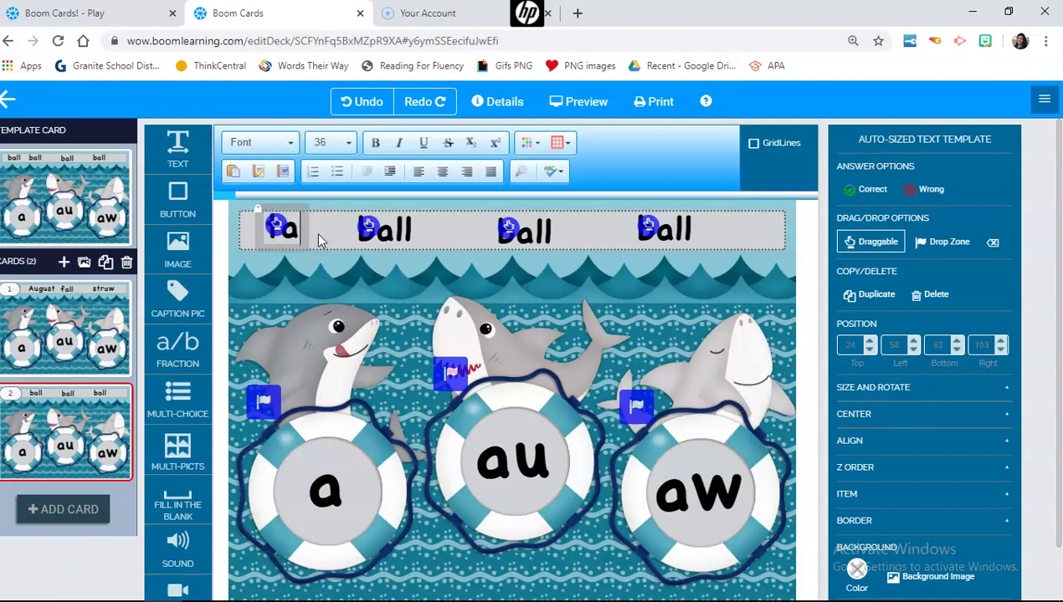
{"action": "left_click", "coordinate": [276, 223]}
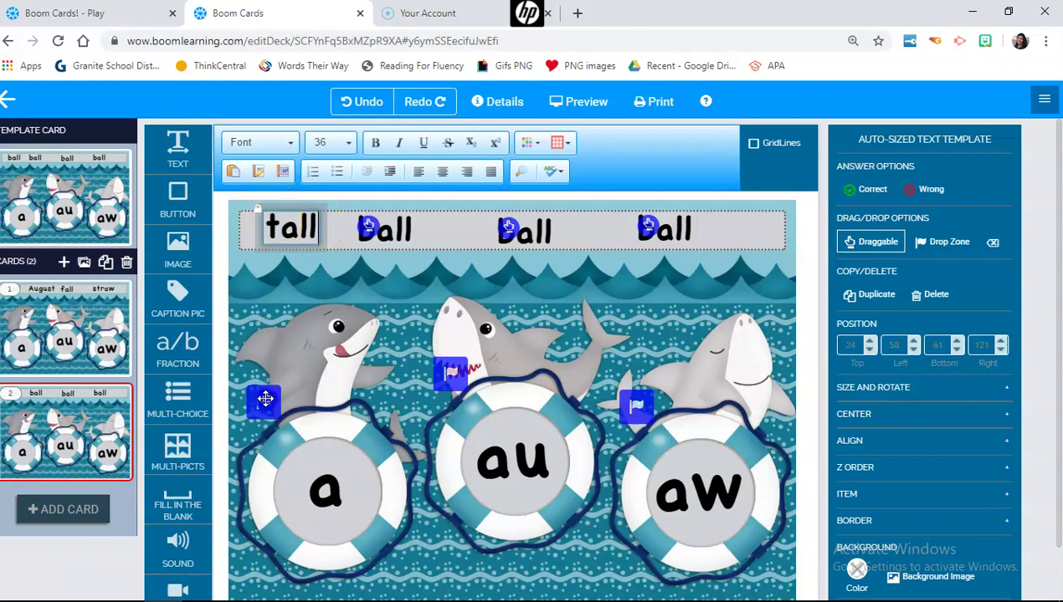
Replace the second word on card 2 with "saw" and link it to the "aw" life ring's drop zone
{"action": "left_click", "coordinate": [404, 244]}
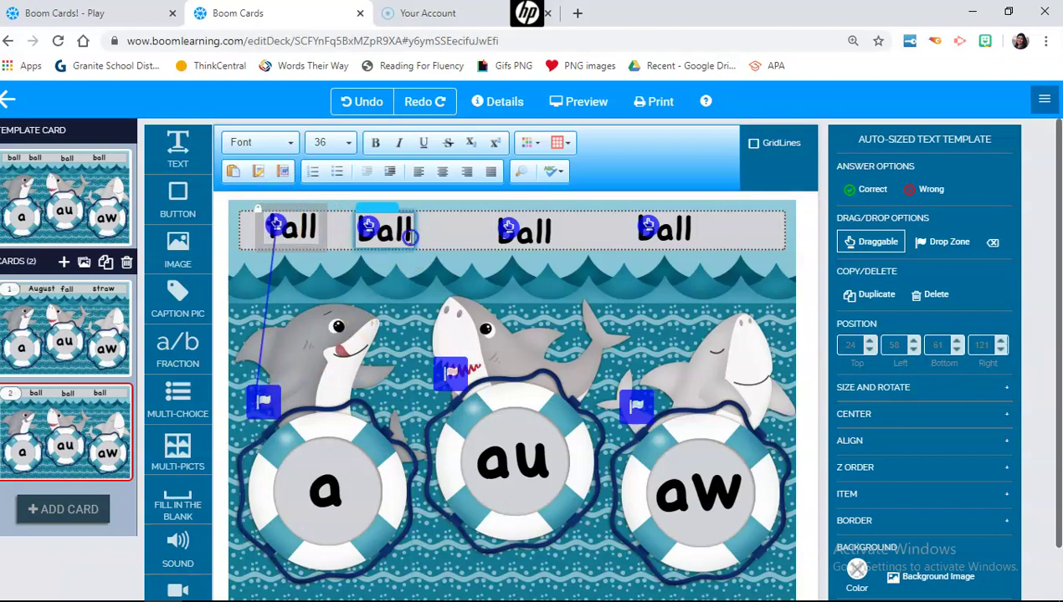
{"action": "left_click", "coordinate": [411, 237]}
{"action": "key", "text": "BackSpace"}
{"action": "key", "text": "BackSpace"}
{"action": "key", "text": "BackSpace"}
{"action": "key", "text": "BackSpace"}
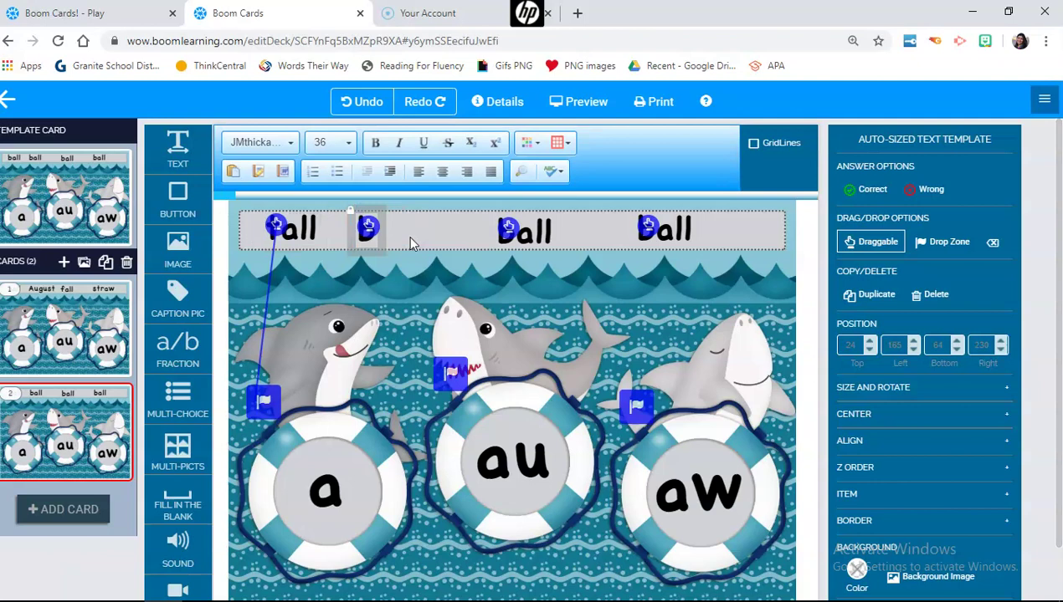
{"action": "type", "text": "saw"}
{"action": "left_click", "coordinate": [367, 226]}
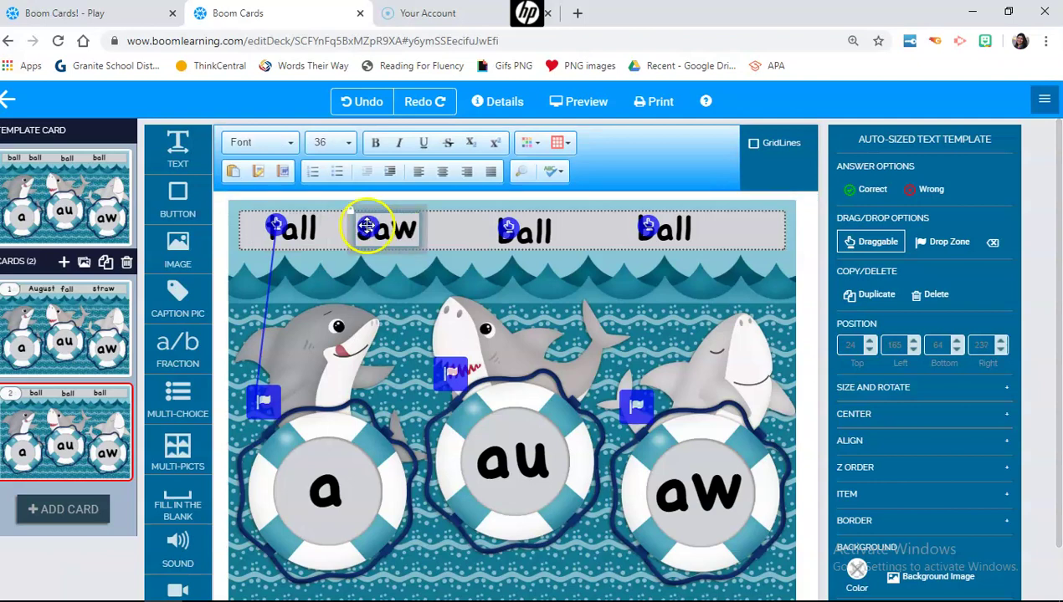
{"action": "left_click_drag", "start_coordinate": [366, 228], "coordinate": [634, 418]}
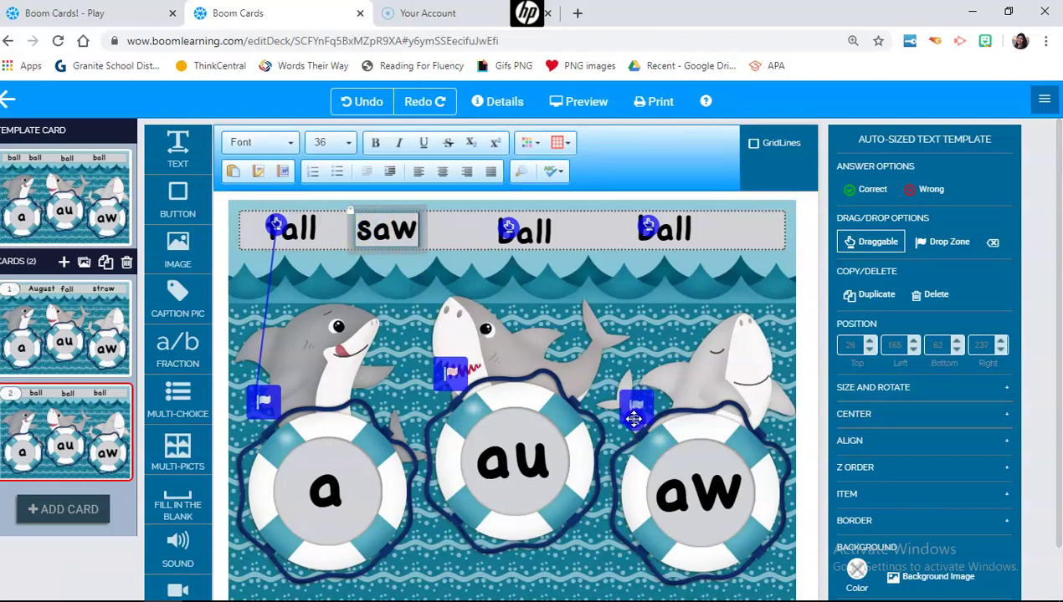
Replace the third "ball" on card 2 with "wall"
{"action": "left_click", "coordinate": [545, 231]}
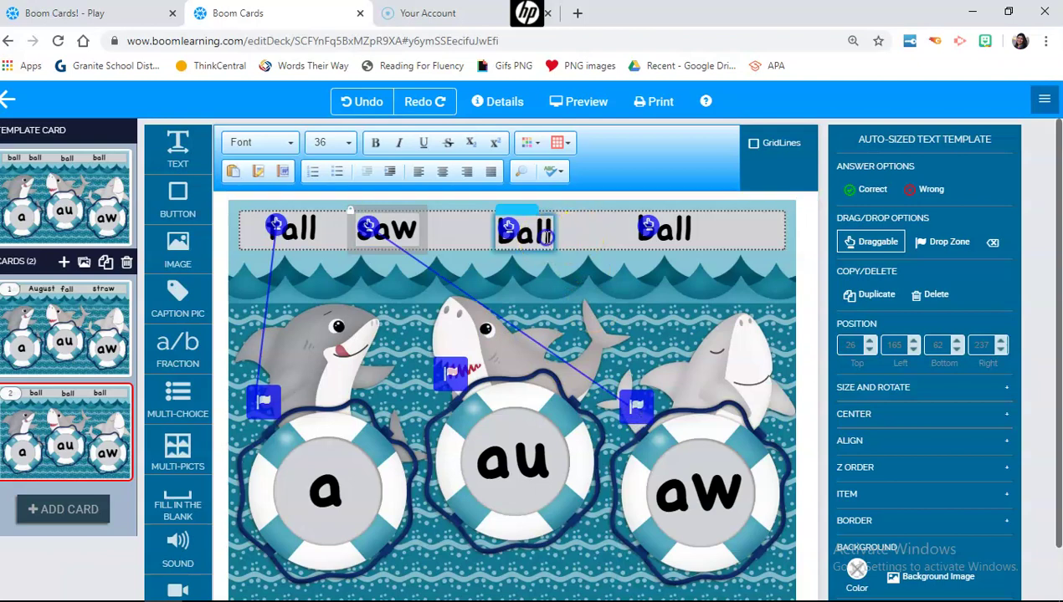
{"action": "left_click", "coordinate": [509, 238]}
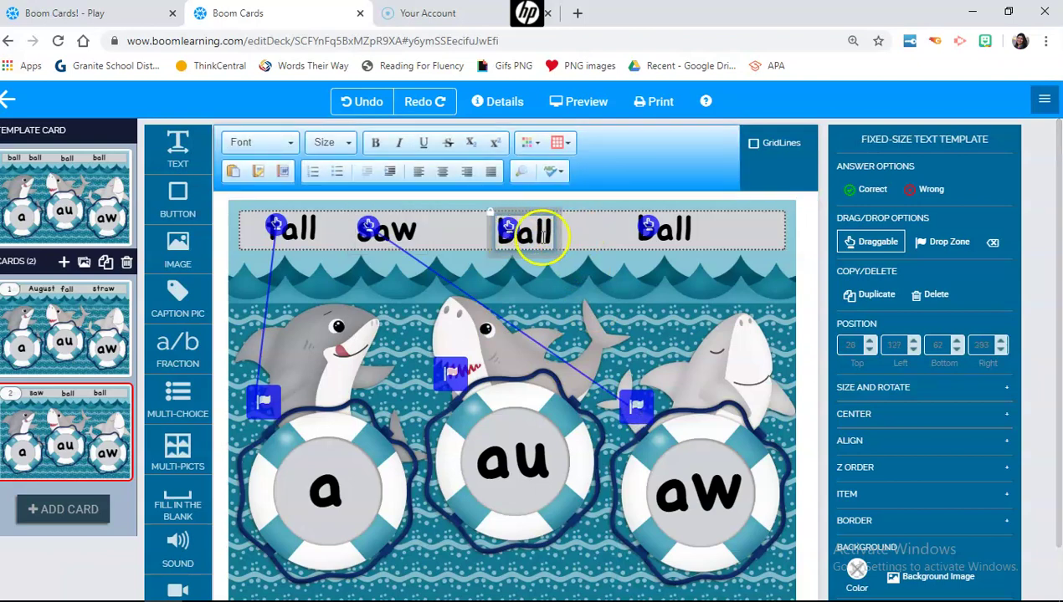
{"action": "left_click", "coordinate": [550, 233]}
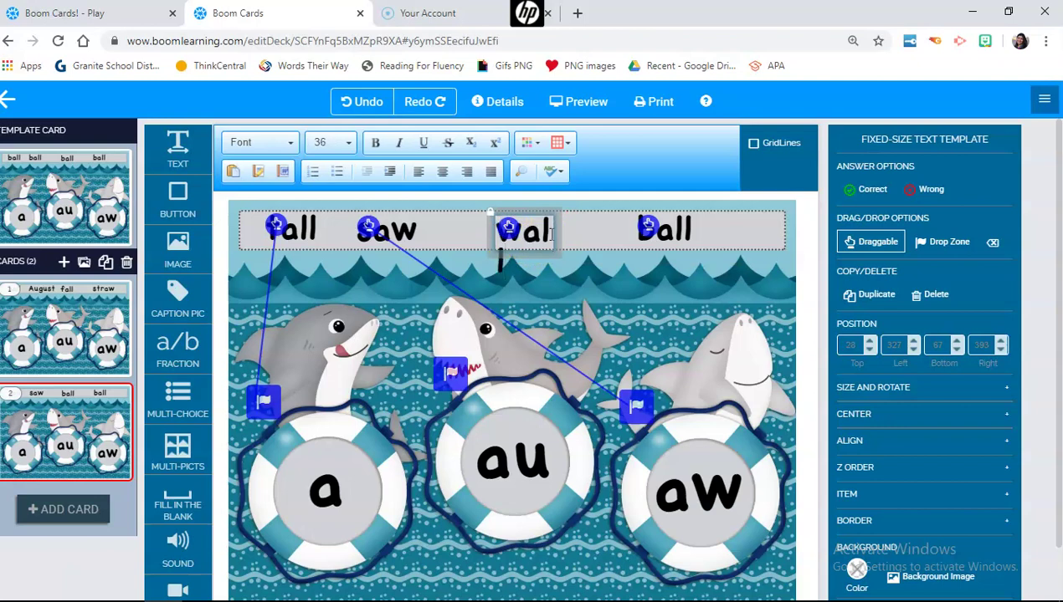
On the template card, widen the third word's text box to about right 415 and return to card 2
{"action": "left_click", "coordinate": [104, 210]}
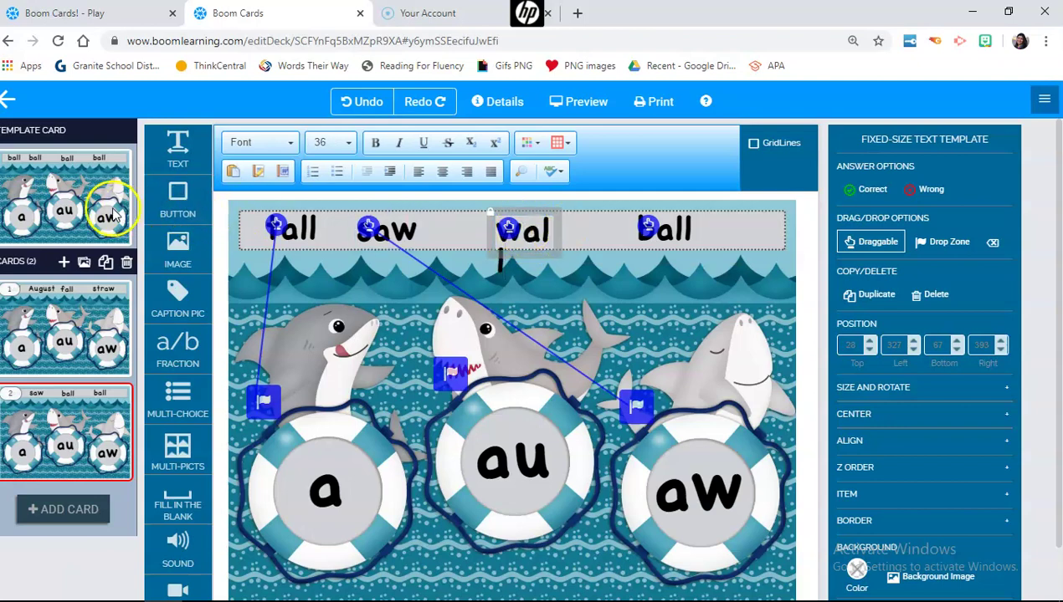
{"action": "left_click", "coordinate": [526, 227]}
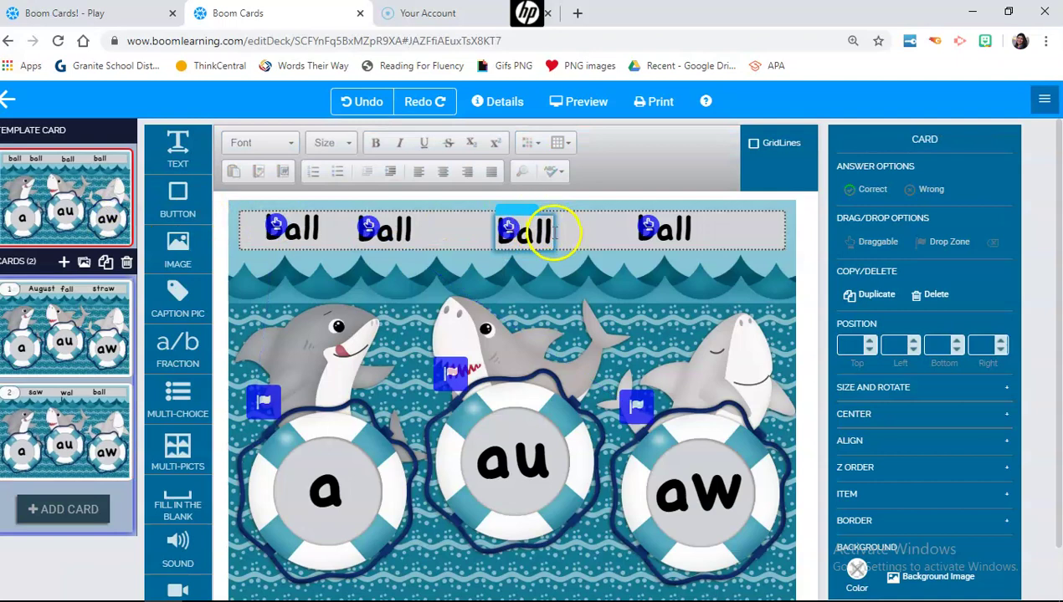
{"action": "left_click", "coordinate": [552, 235]}
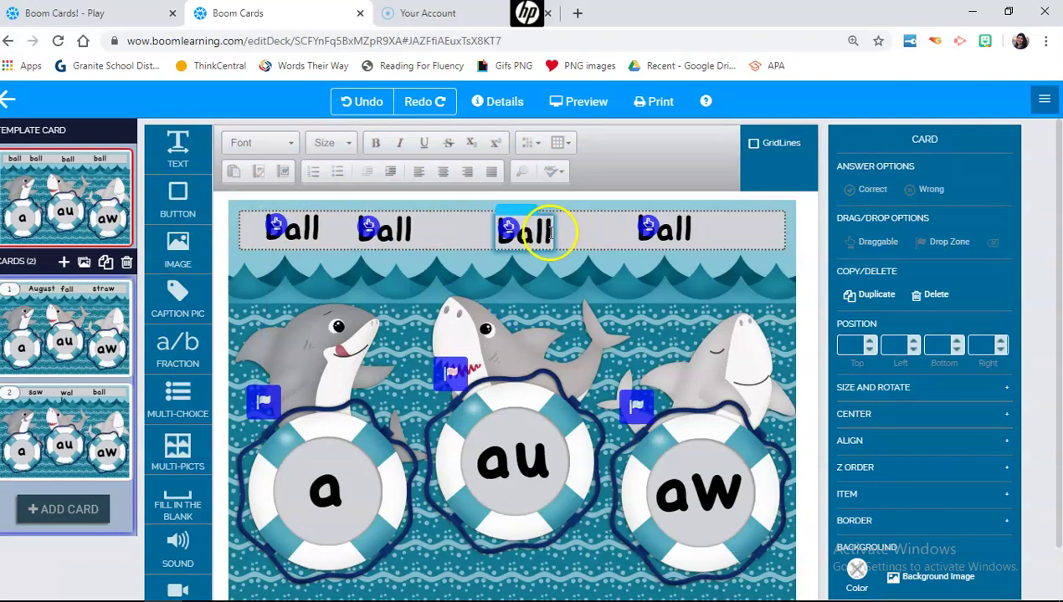
{"action": "left_click", "coordinate": [551, 230]}
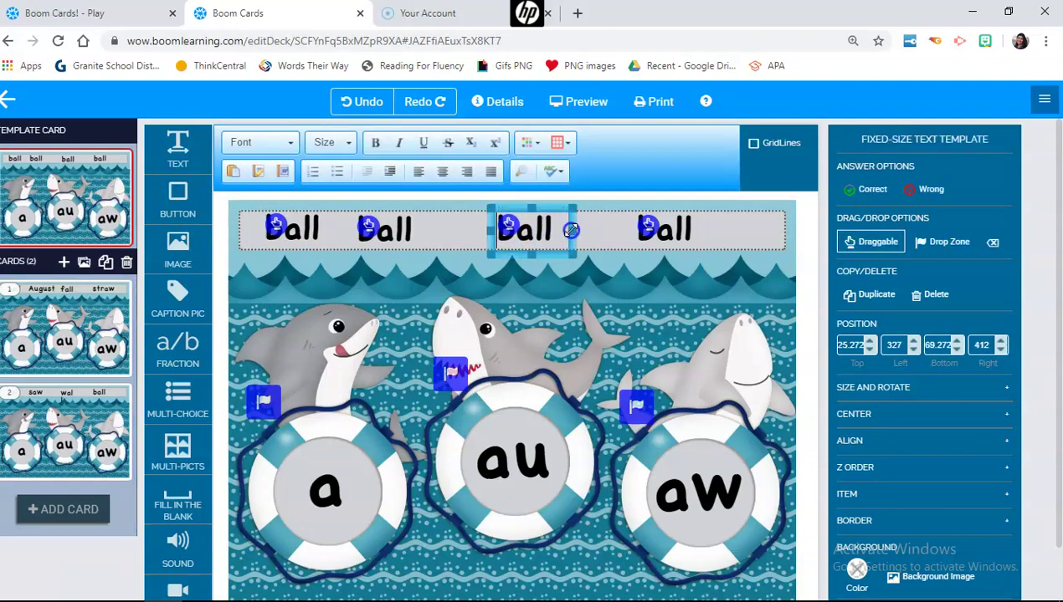
{"action": "left_click", "coordinate": [73, 422]}
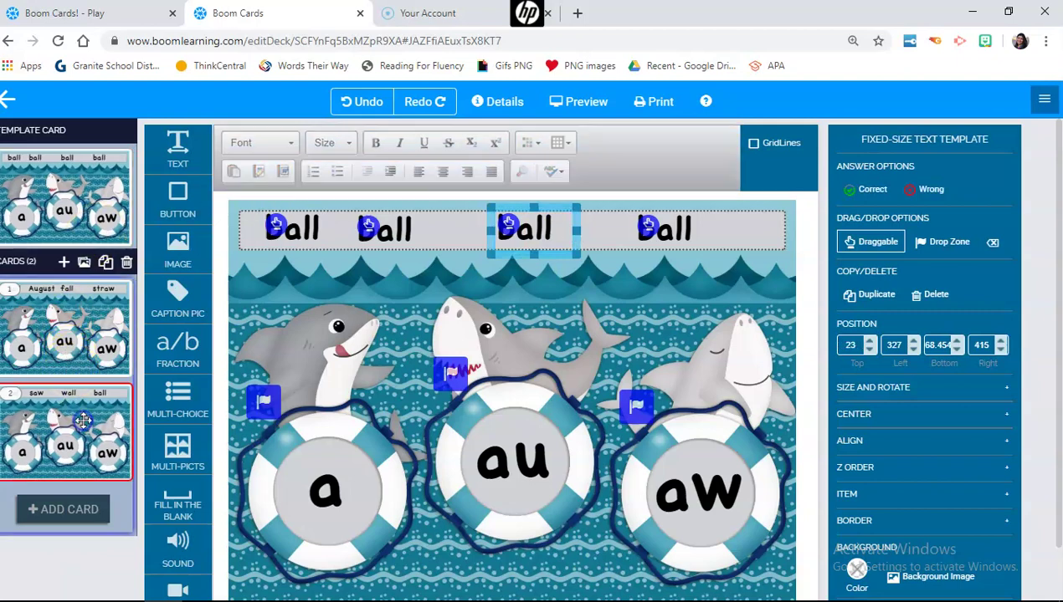
Link "wall" on card 2 to the drop zone of the "a" life ring
{"action": "left_click", "coordinate": [501, 238]}
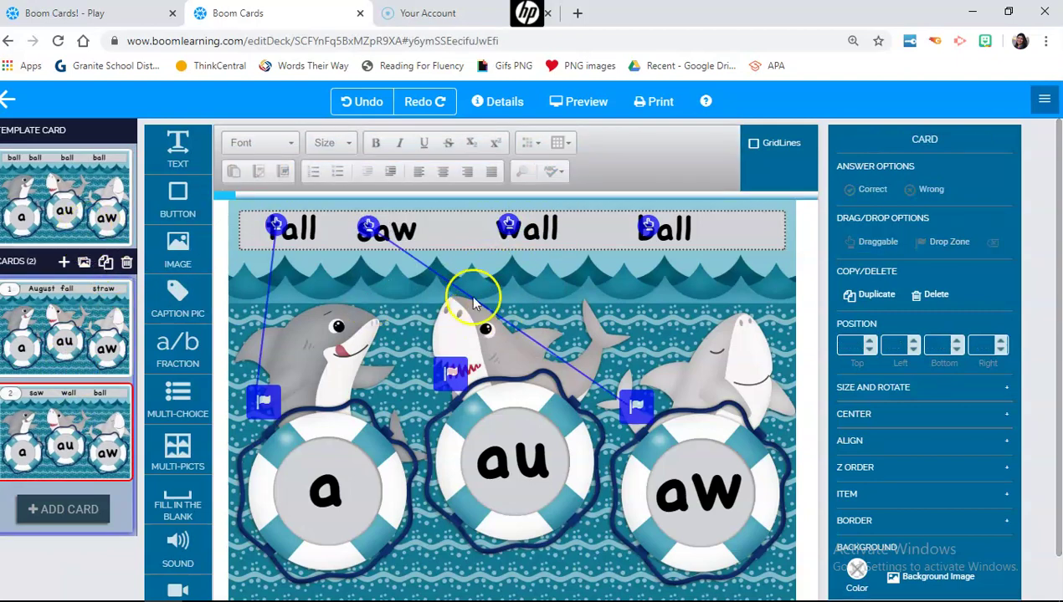
{"action": "left_click", "coordinate": [105, 210]}
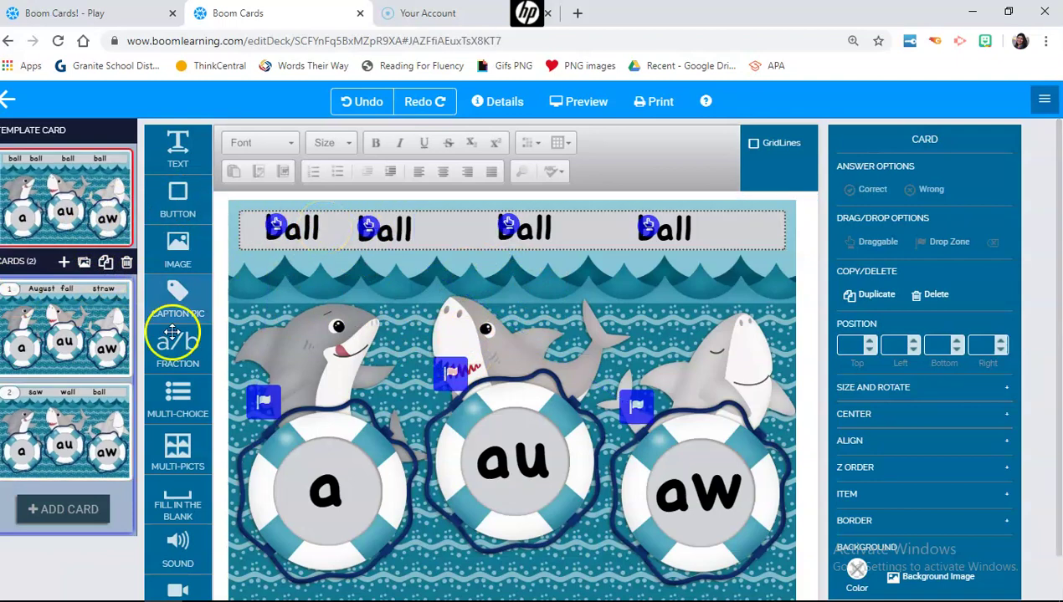
{"action": "left_click", "coordinate": [111, 441]}
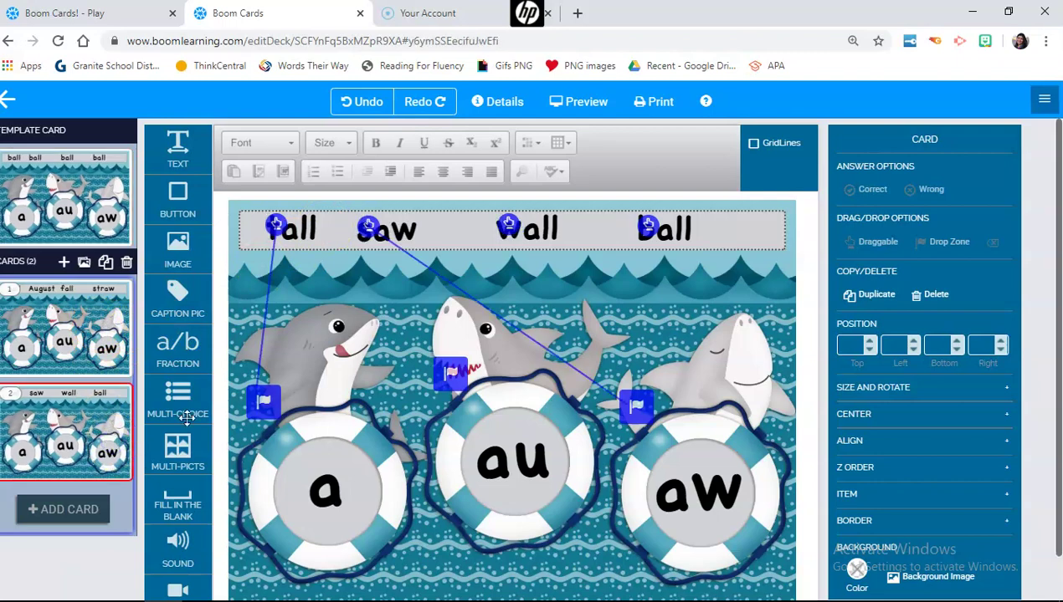
{"action": "left_click_drag", "start_coordinate": [511, 226], "coordinate": [264, 406]}
Replace the fourth word on card 2 with "crawl" and link it to the "aw" life ring's drop zone
{"action": "left_click", "coordinate": [674, 231]}
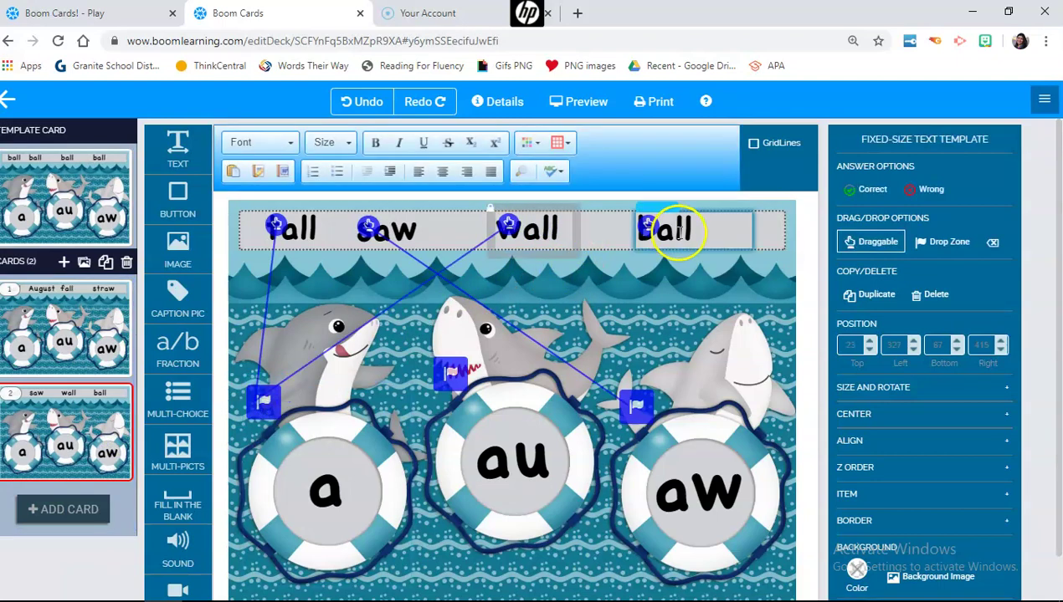
{"action": "left_click", "coordinate": [691, 234]}
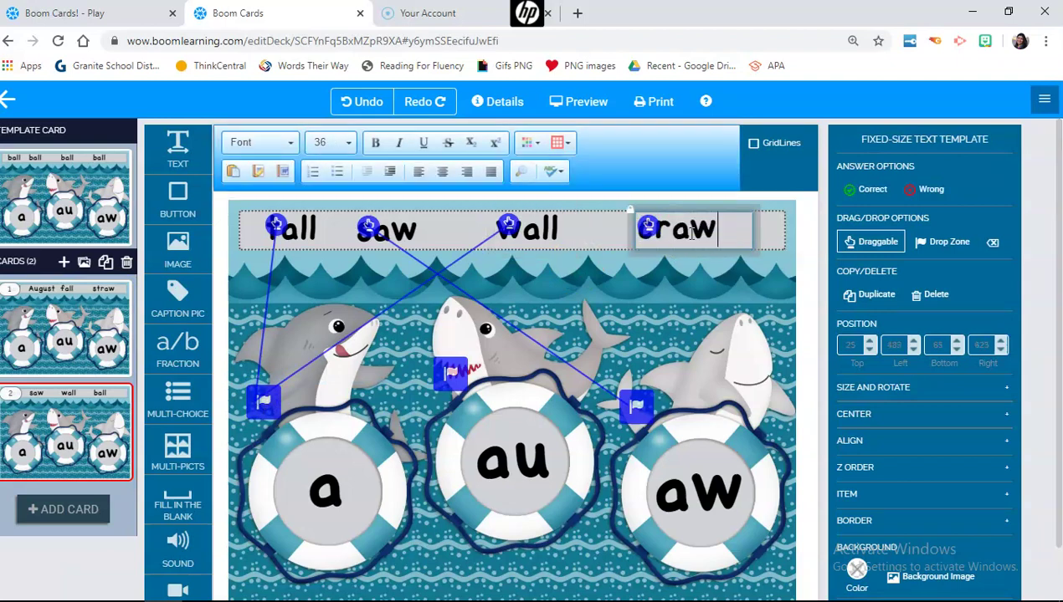
{"action": "left_click_drag", "start_coordinate": [648, 227], "coordinate": [633, 401]}
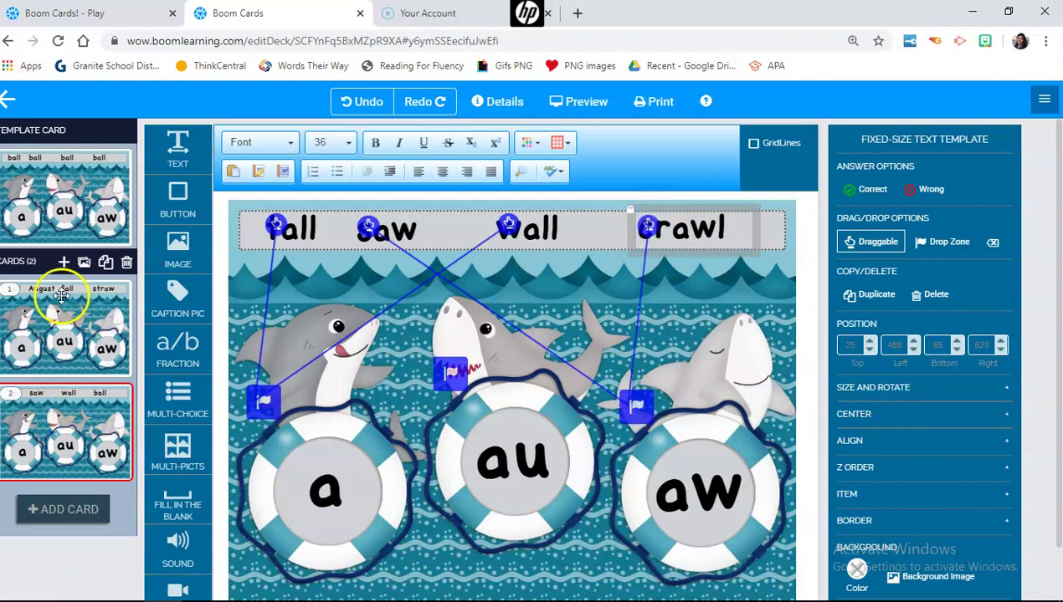
Add a third card to the deck and start a preview from card 1
{"action": "left_click", "coordinate": [70, 262]}
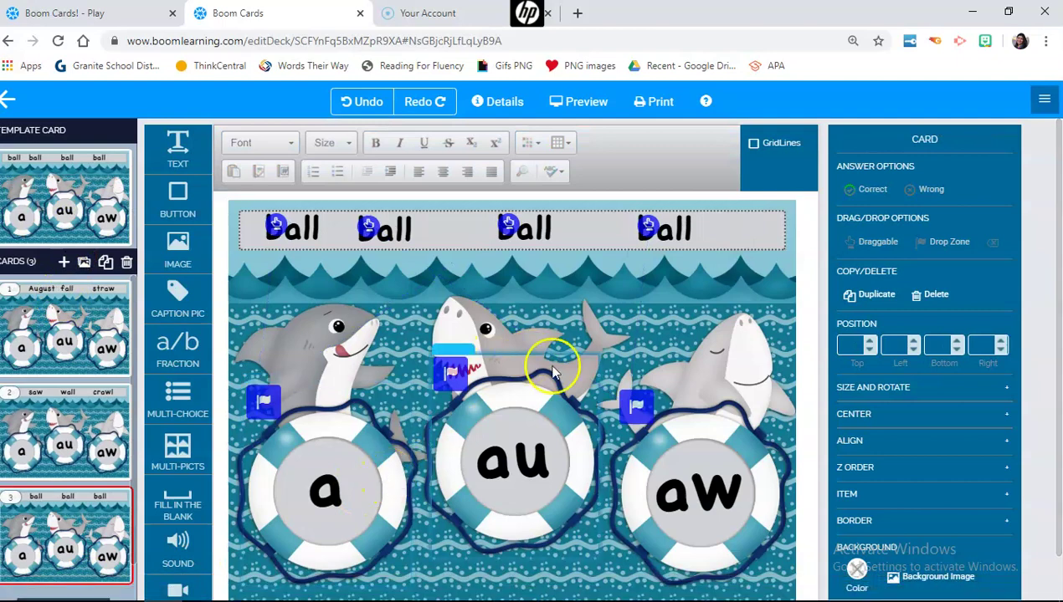
{"action": "left_click", "coordinate": [57, 350]}
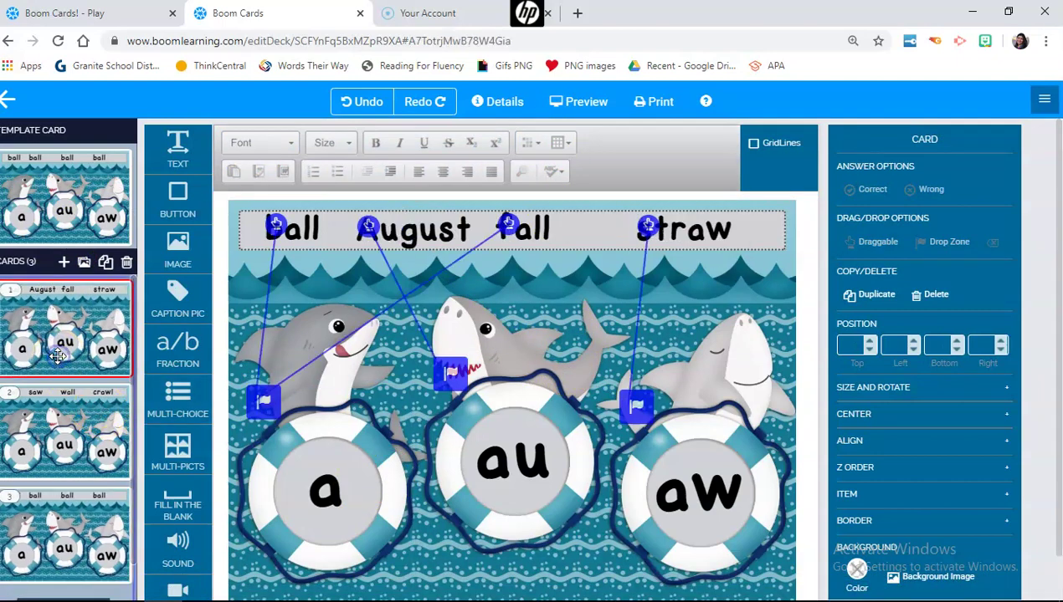
{"action": "left_click", "coordinate": [568, 101]}
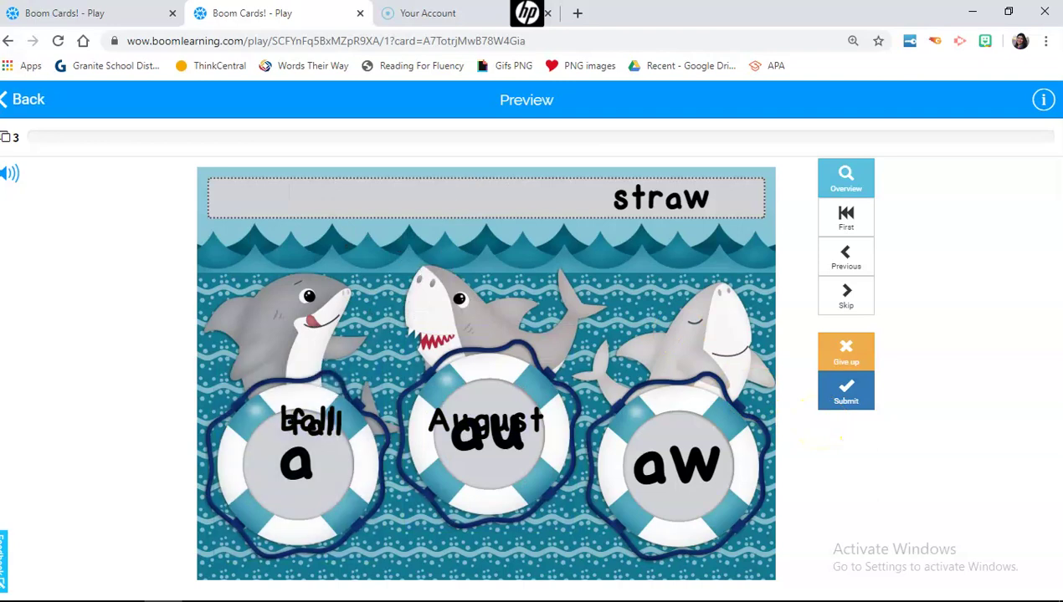
Submit the words sorted onto the life rings in the preview and quit back to the deck editor
{"action": "left_click", "coordinate": [845, 391]}
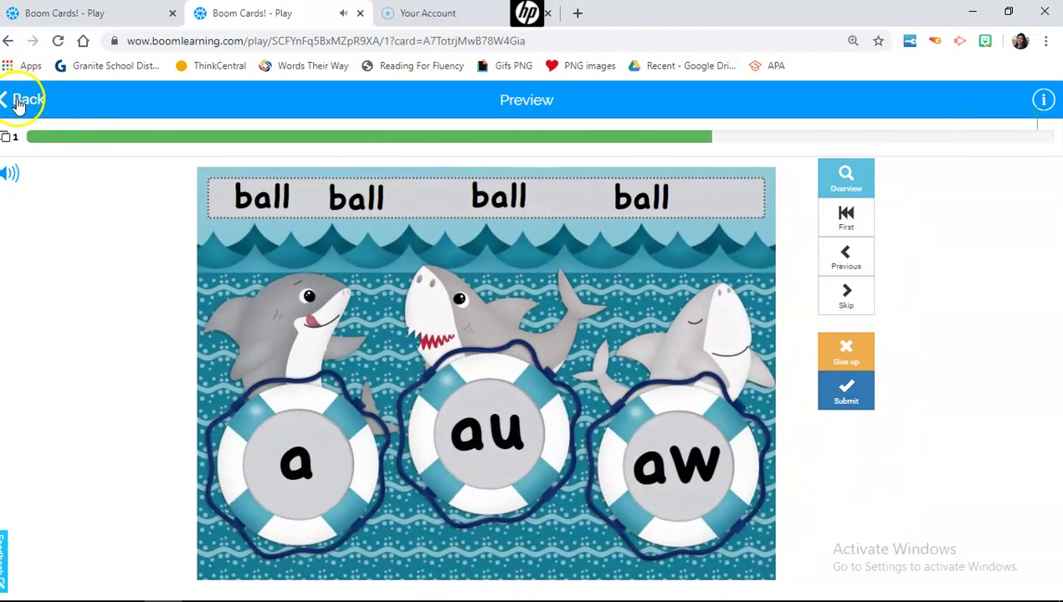
{"action": "left_click", "coordinate": [25, 100]}
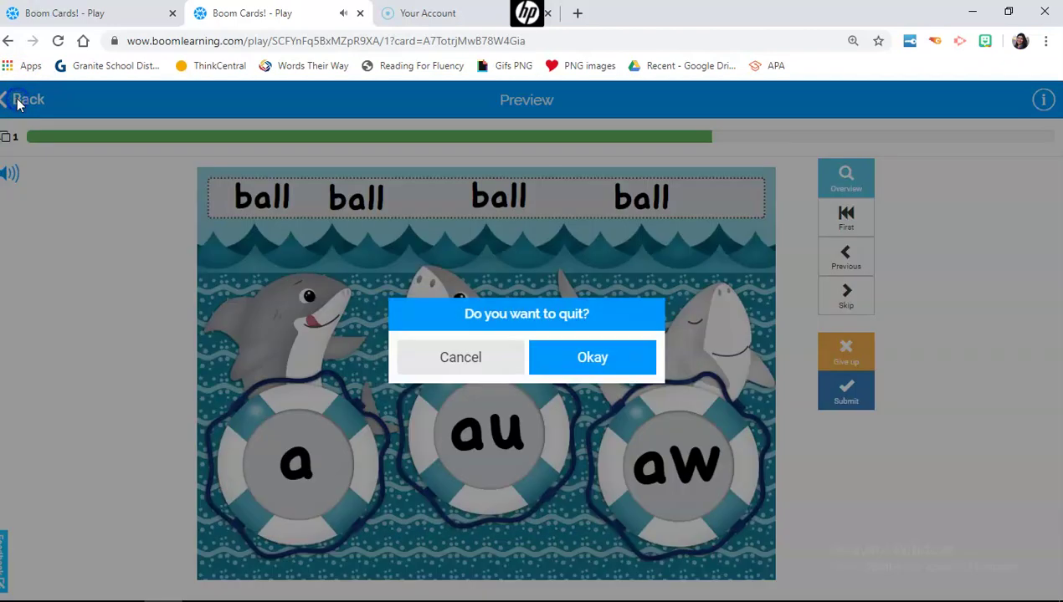
{"action": "left_click", "coordinate": [587, 364]}
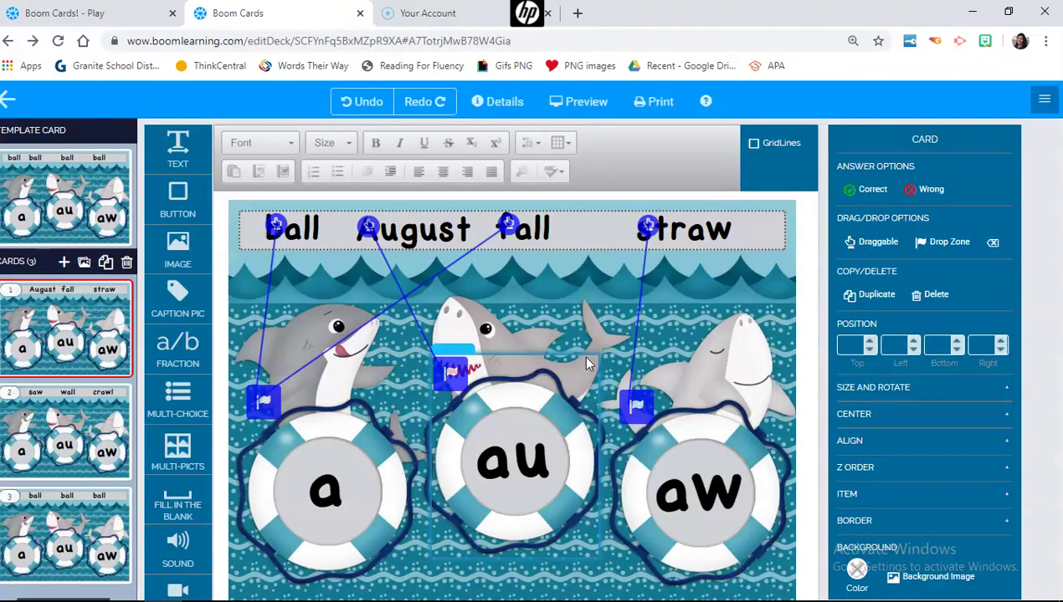
In the deck details, title the deck "sample" and turn off Randomize Cards
{"action": "left_click", "coordinate": [481, 106]}
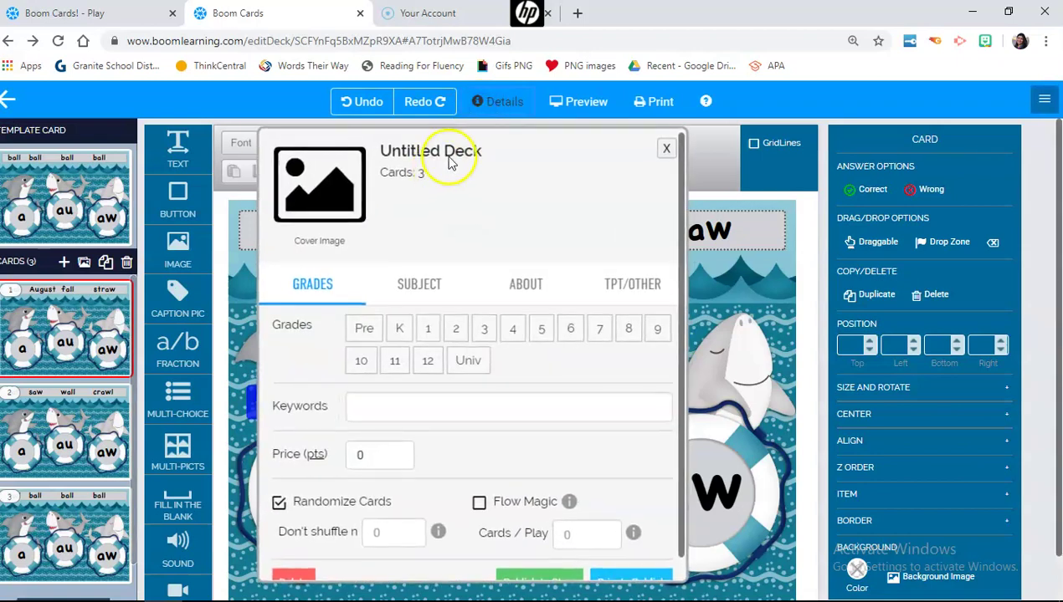
{"action": "left_click", "coordinate": [451, 158]}
{"action": "type", "text": "sample"}
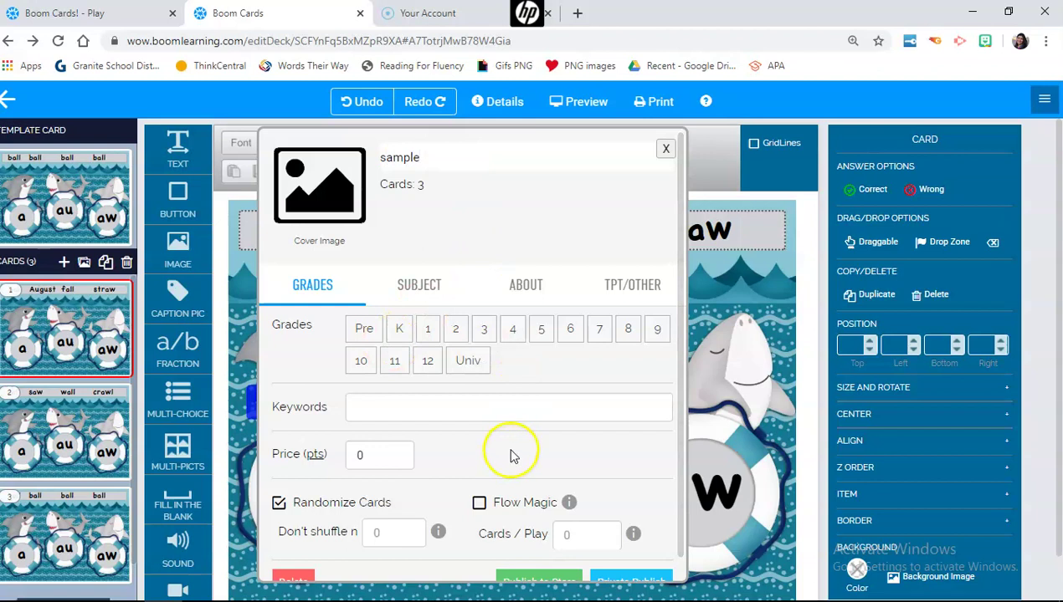
{"action": "scroll", "coordinate": [510, 444], "scroll_direction": "down", "scroll_amount": 1}
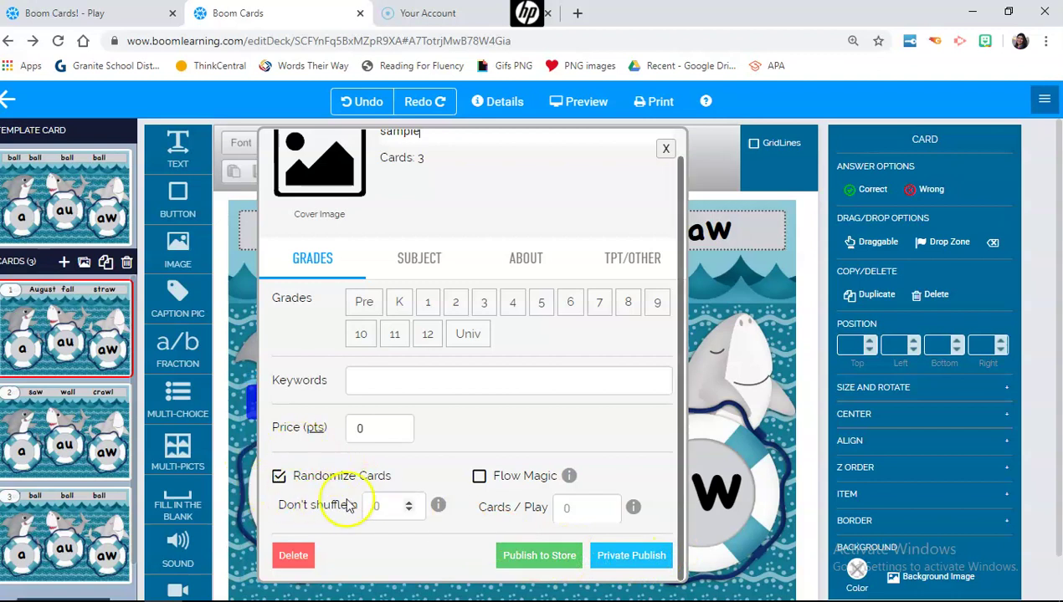
{"action": "left_click", "coordinate": [280, 477]}
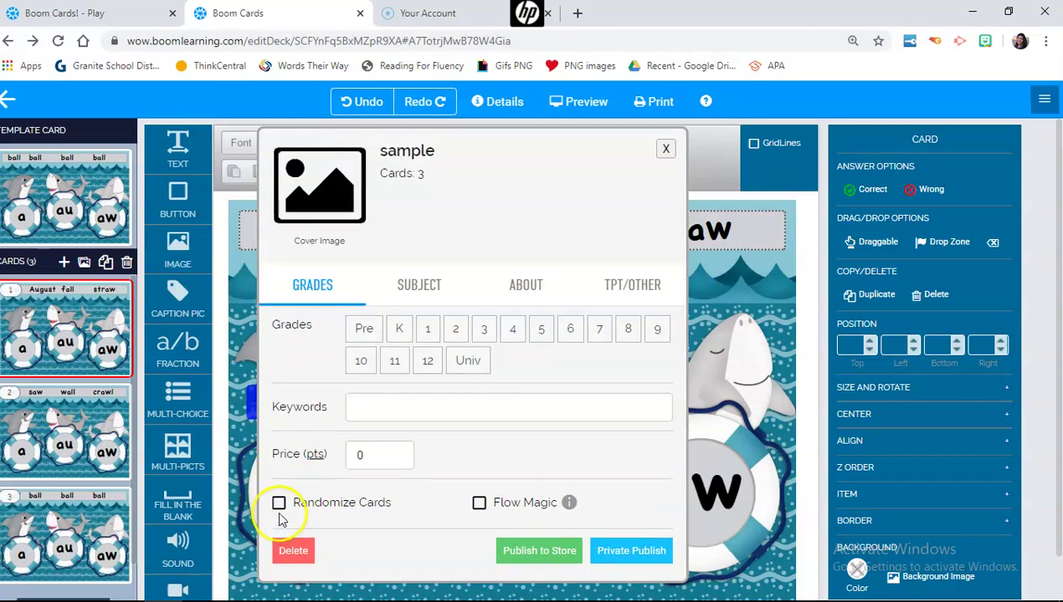
{"action": "left_click", "coordinate": [669, 147]}
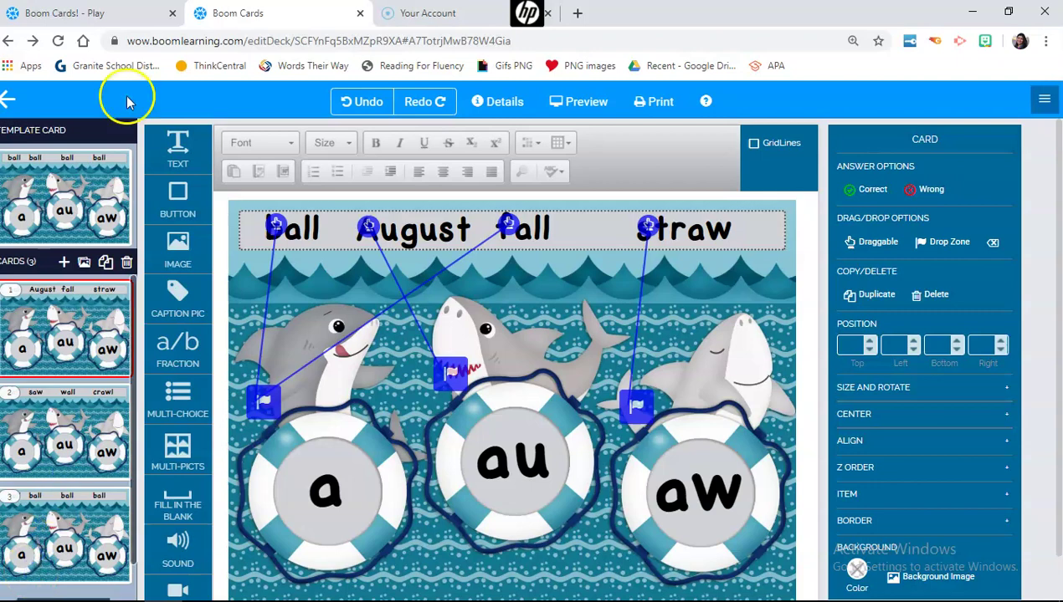
Leave the deck editor, return to the Creator Studio and reopen the deck manager
{"action": "left_click", "coordinate": [6, 102]}
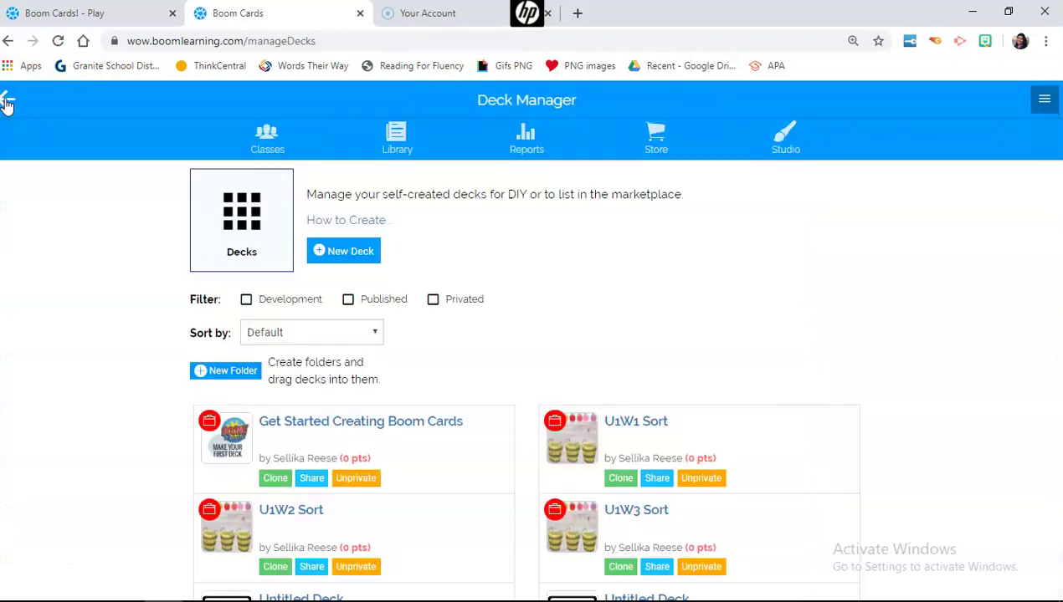
{"action": "left_click", "coordinate": [6, 101]}
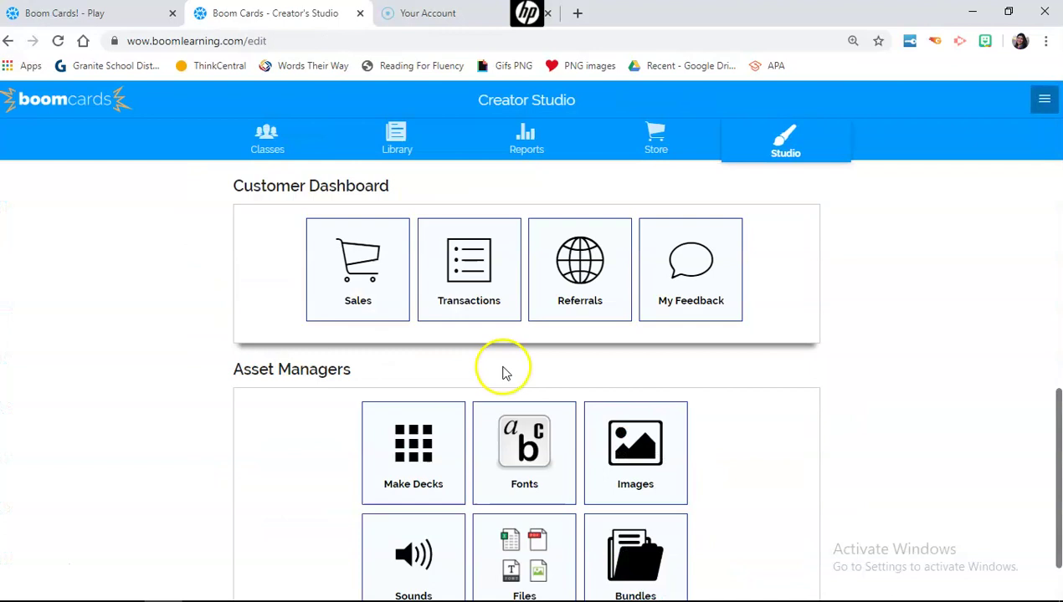
{"action": "left_click", "coordinate": [441, 451]}
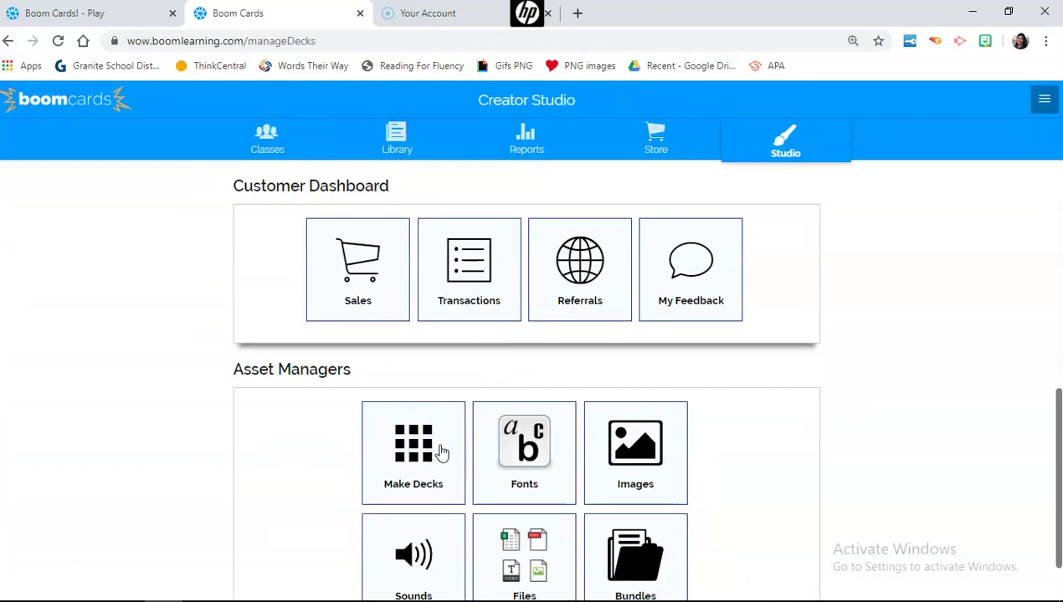
{"action": "left_click", "coordinate": [468, 475]}
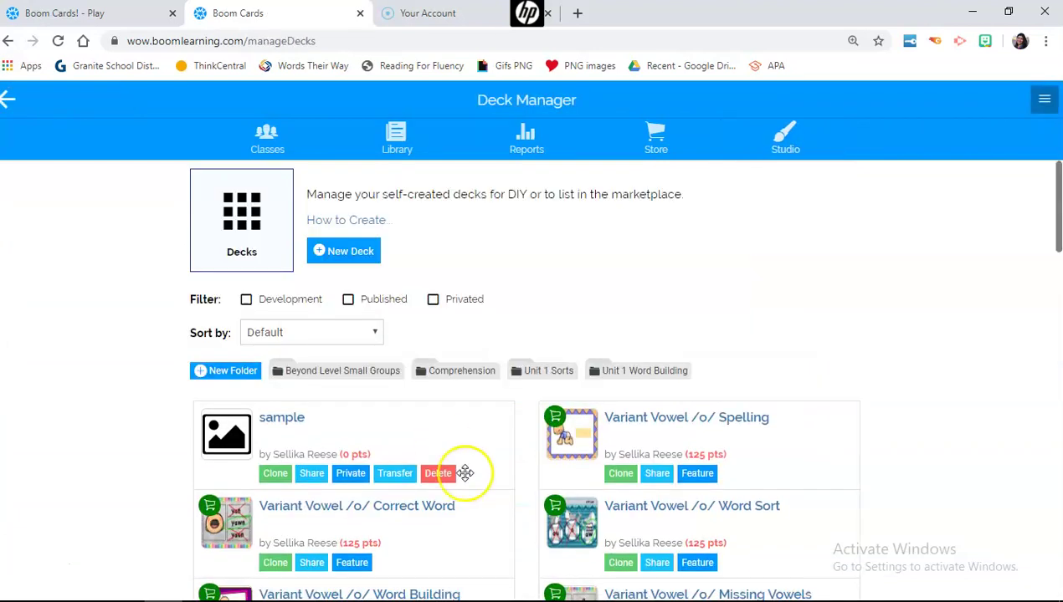
Clone only the template card of the "Variant Vowel /o/ Word Sort" deck into a new deck
{"action": "scroll", "coordinate": [470, 485], "scroll_direction": "down", "scroll_amount": 5}
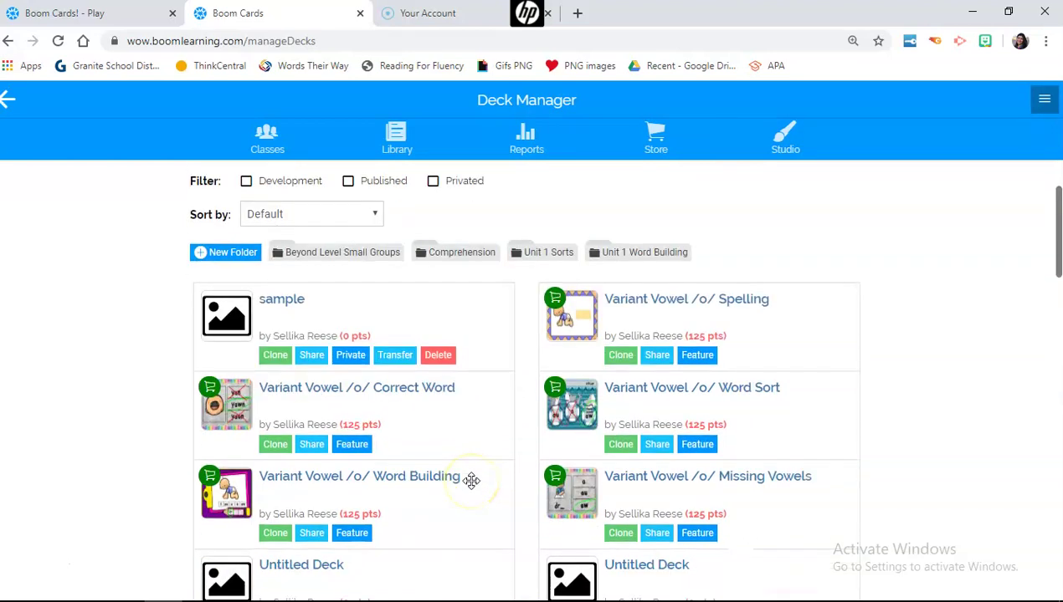
{"action": "scroll", "coordinate": [471, 481], "scroll_direction": "up", "scroll_amount": 2}
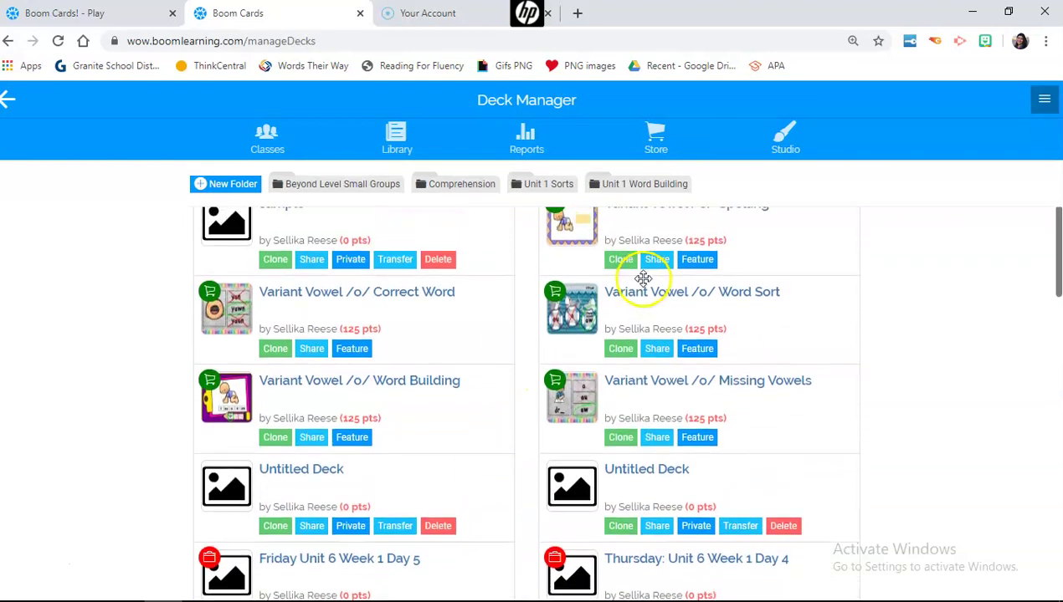
{"action": "left_click", "coordinate": [629, 303]}
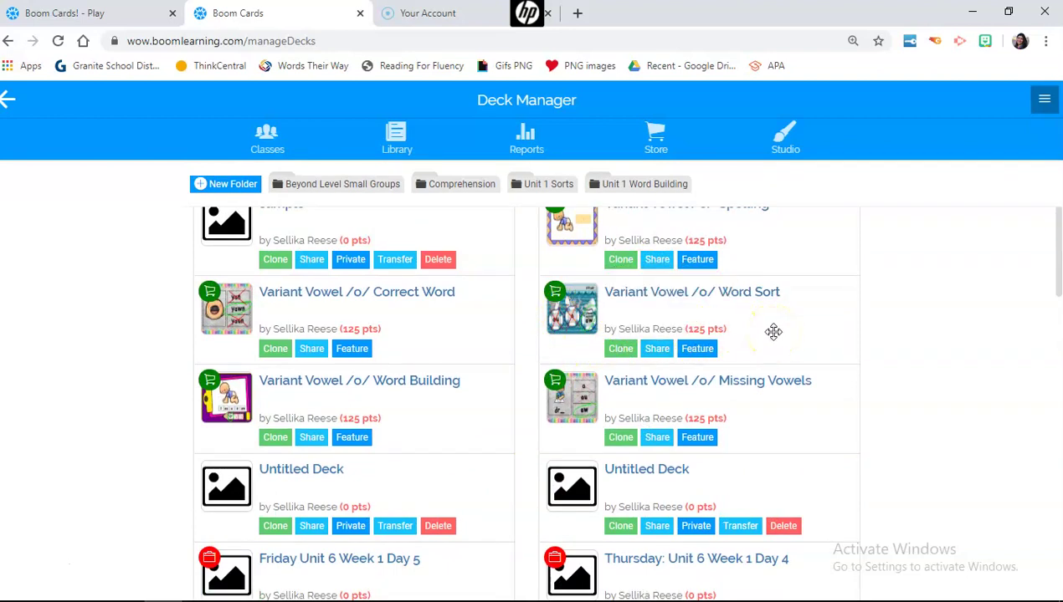
{"action": "left_click", "coordinate": [621, 348]}
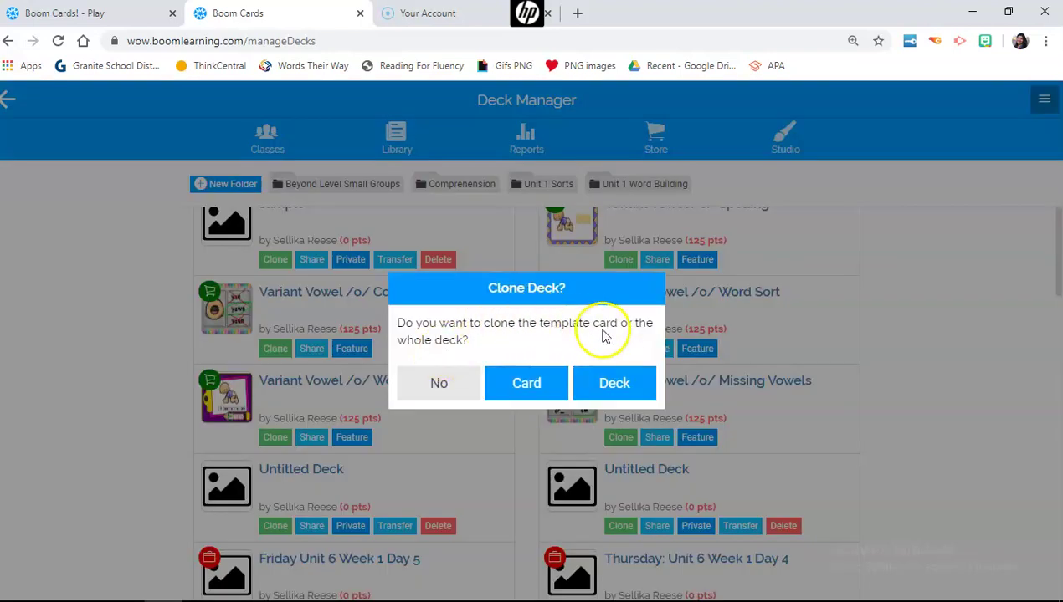
{"action": "left_click", "coordinate": [536, 379]}
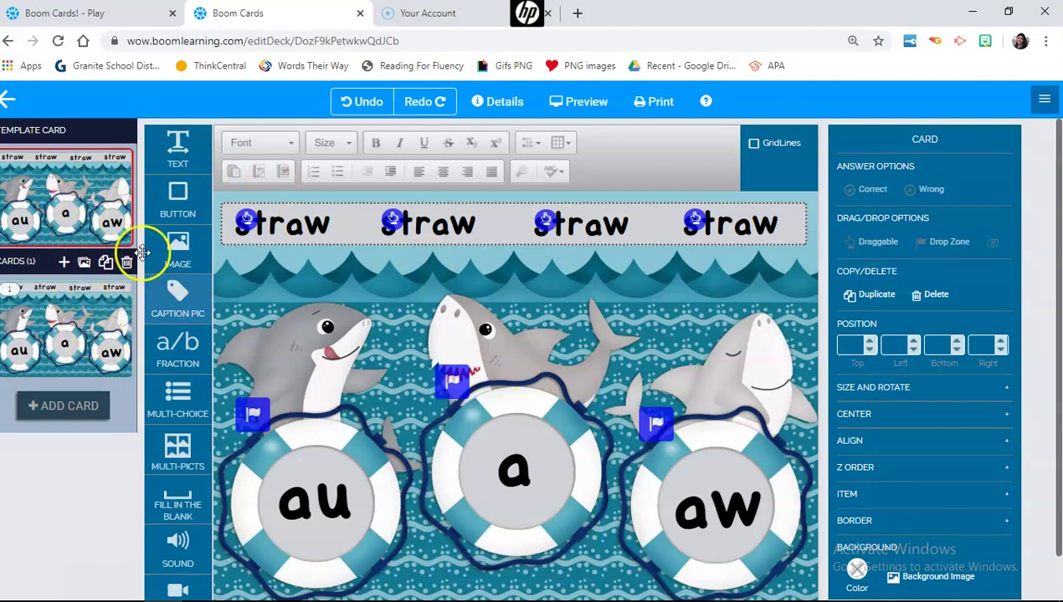
On the template card, replace the "au" label on the first life ring with "e"
{"action": "left_click", "coordinate": [90, 234]}
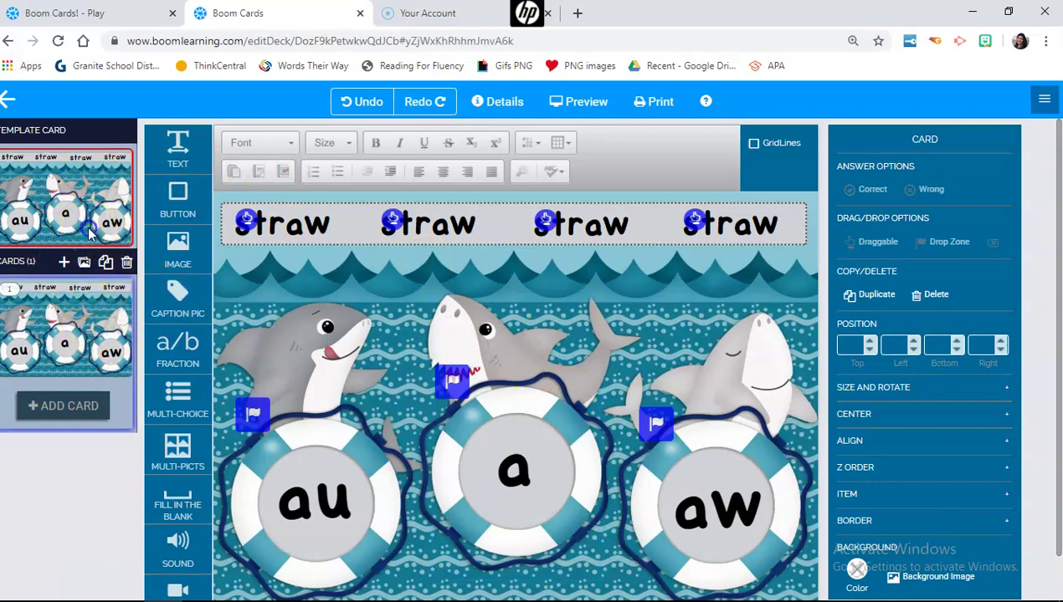
{"action": "left_click", "coordinate": [349, 500]}
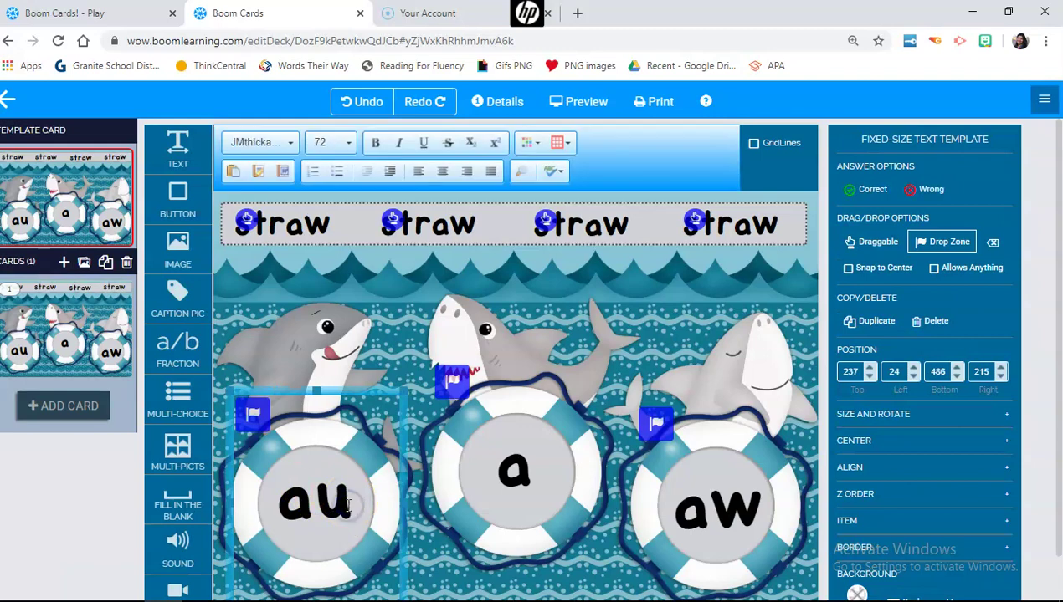
{"action": "key", "text": "BackSpace"}
{"action": "key", "text": "BackSpace"}
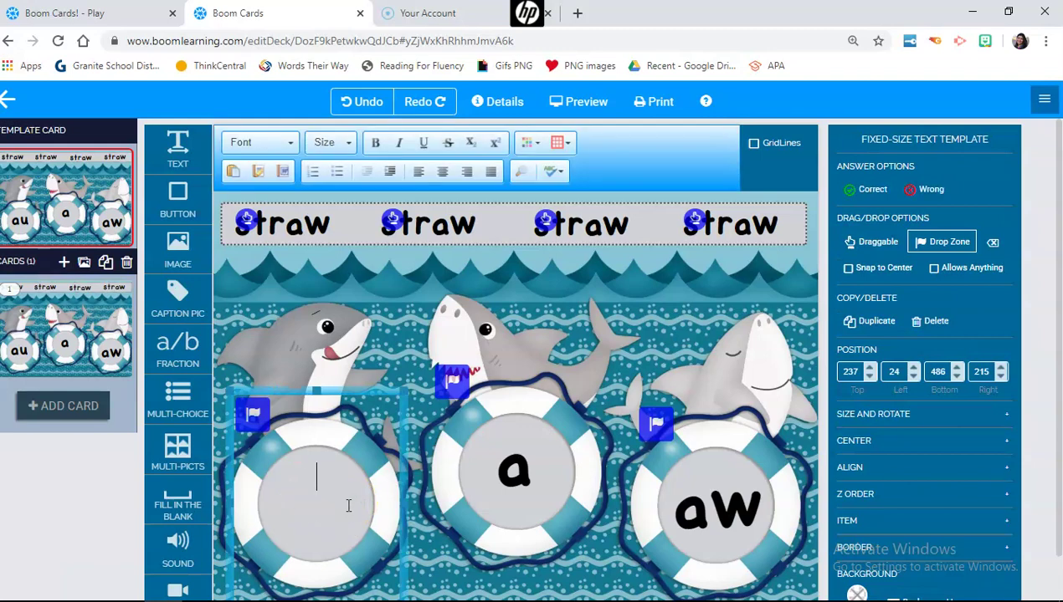
{"action": "type", "text": "e"}
Replace the "a" label on the template card's middle life ring with "ea"
{"action": "left_click", "coordinate": [536, 485]}
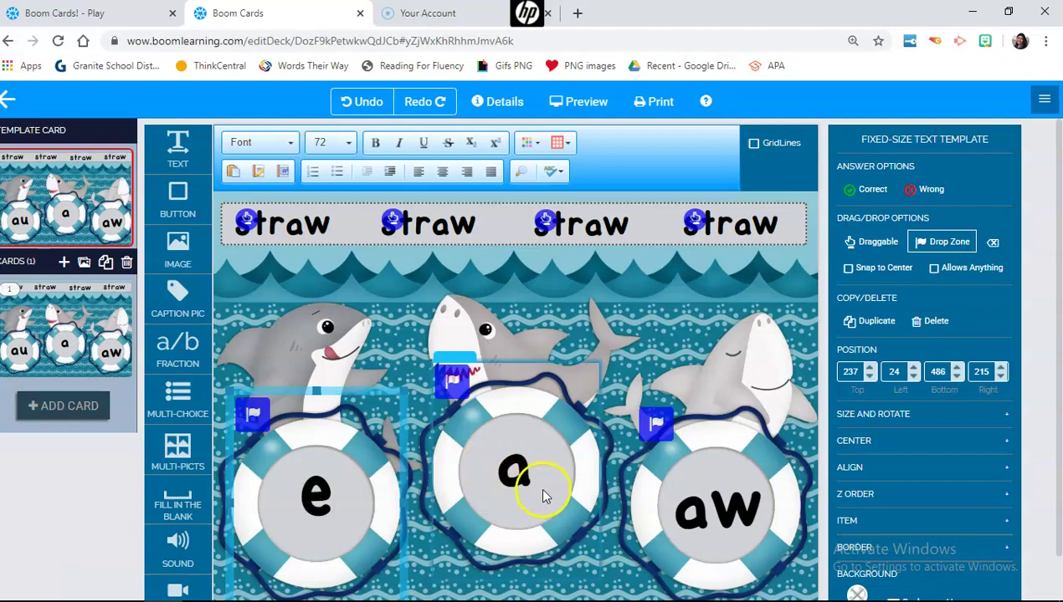
{"action": "left_click", "coordinate": [528, 478]}
{"action": "left_click", "coordinate": [528, 479]}
{"action": "key", "text": "BackSpace"}
{"action": "type", "text": "ea"}
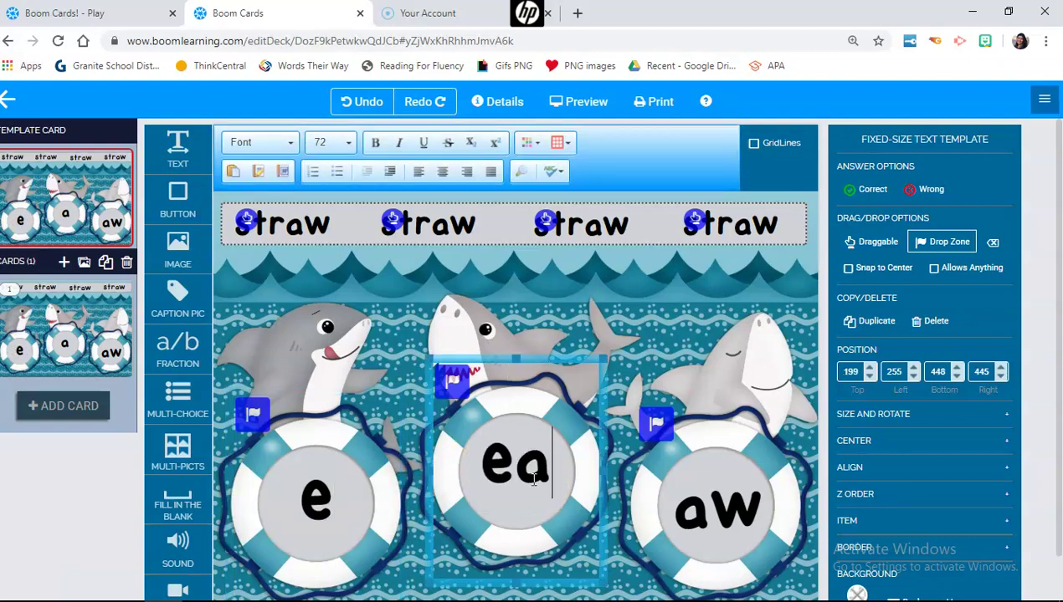
Replace the "aw" label on the template card's third life ring with "ee"
{"action": "left_click", "coordinate": [750, 501]}
{"action": "left_click", "coordinate": [756, 508]}
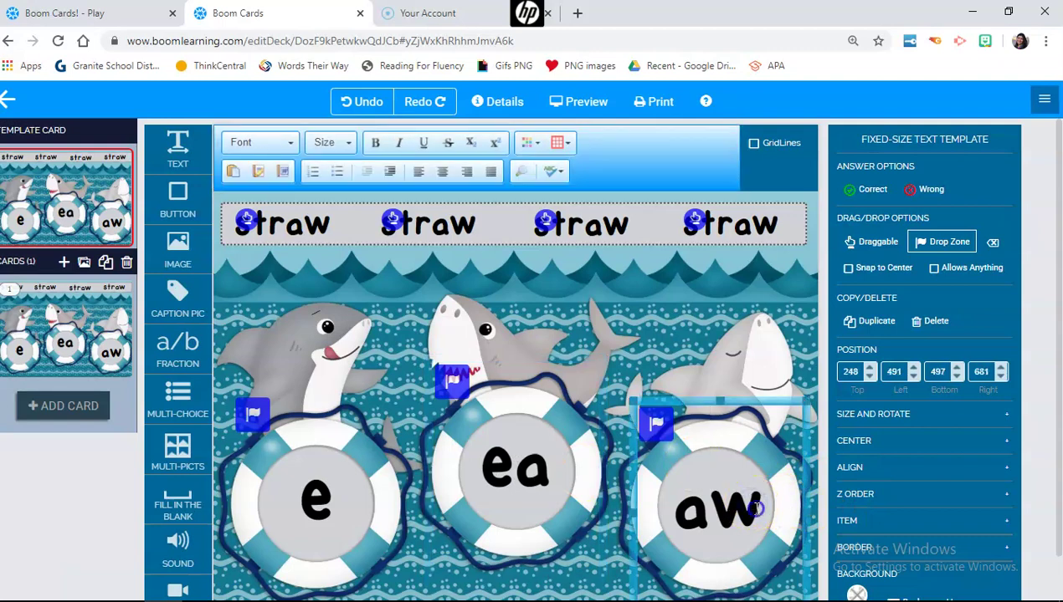
{"action": "key", "text": "BackSpace"}
{"action": "key", "text": "BackSpace"}
{"action": "type", "text": "ee"}
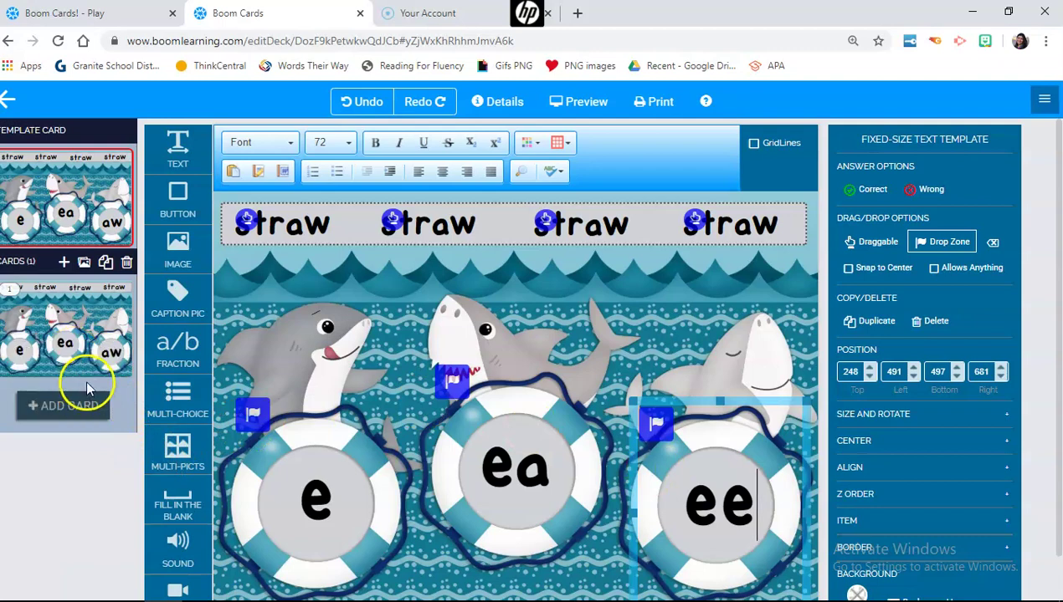
Add a second card to the deck and replace the first word on card 1 with "tree"
{"action": "left_click", "coordinate": [65, 265]}
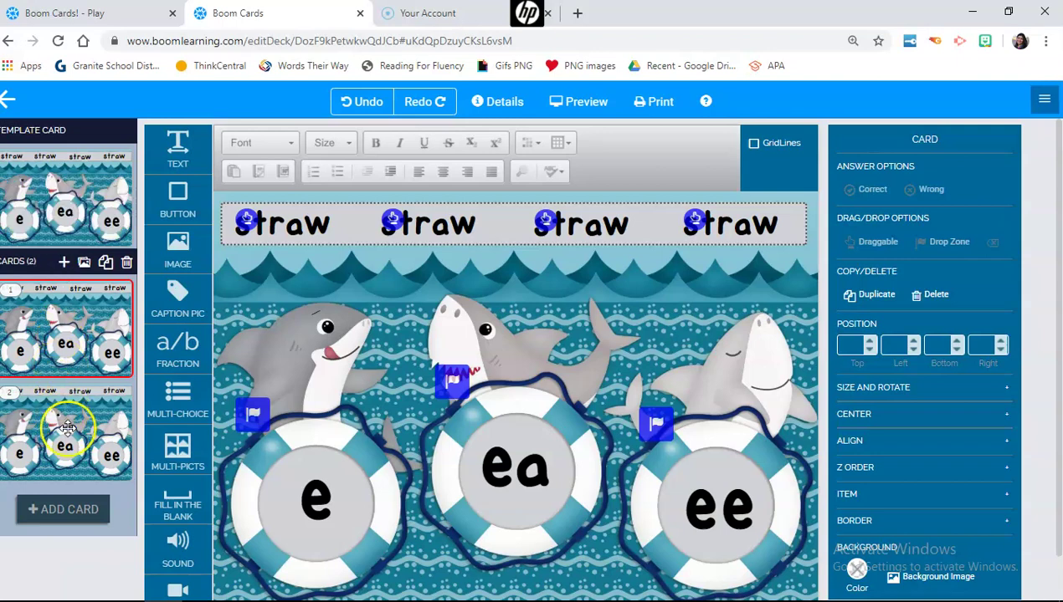
{"action": "left_click_drag", "start_coordinate": [67, 428], "coordinate": [63, 331]}
{"action": "left_click", "coordinate": [285, 236]}
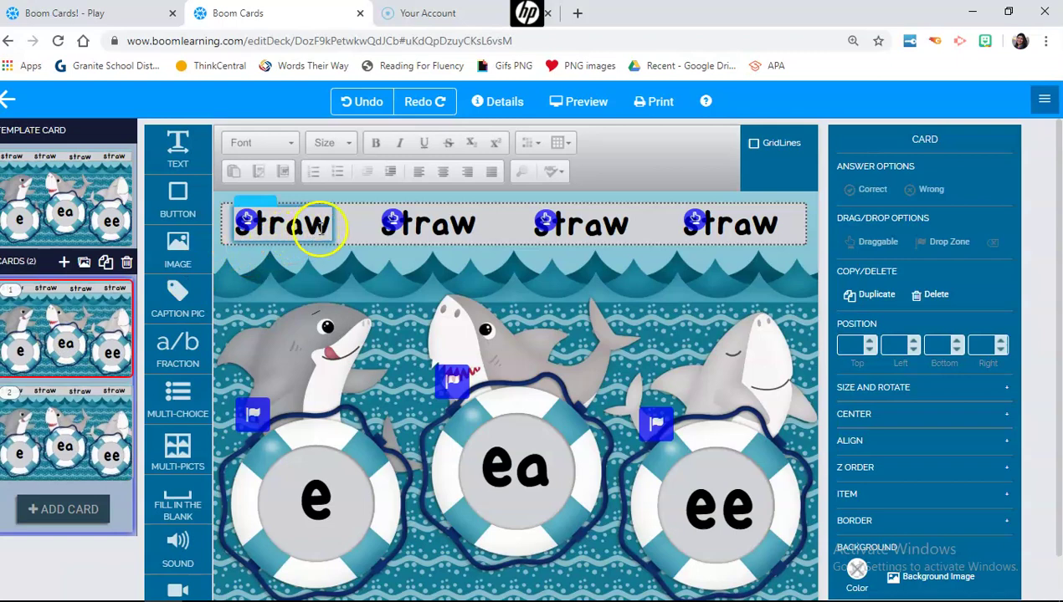
{"action": "left_click", "coordinate": [324, 226]}
{"action": "left_click", "coordinate": [321, 226]}
{"action": "key", "text": "BackSpace"}
{"action": "key", "text": "BackSpace"}
{"action": "key", "text": "BackSpace"}
{"action": "key", "text": "BackSpace"}
{"action": "key", "text": "BackSpace"}
{"action": "type", "text": "tree"}
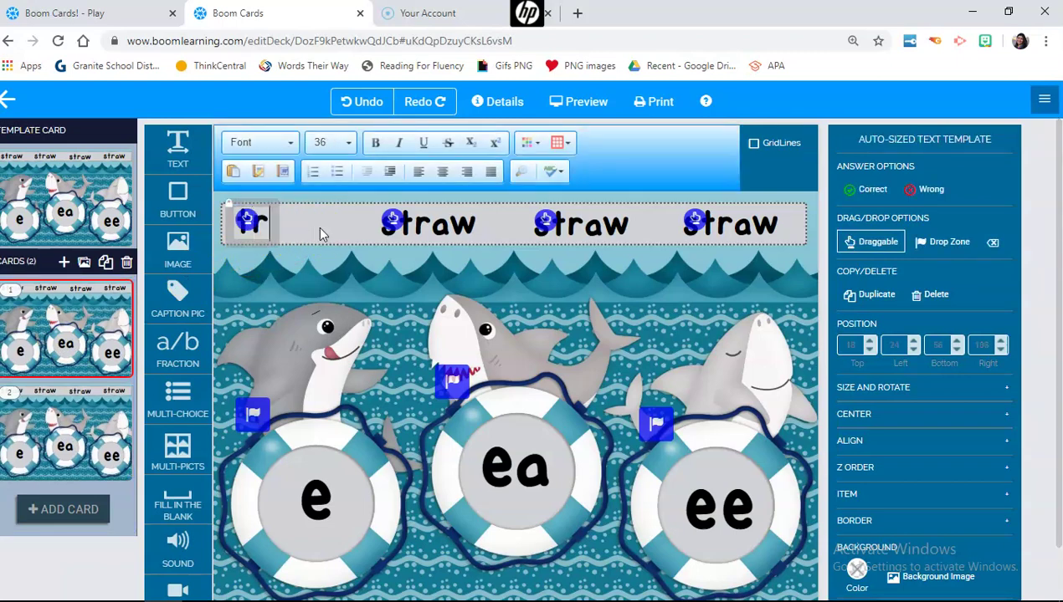
Link the draggable word "tree" on card 1 to the "ee" life ring's drop zone
{"action": "left_click", "coordinate": [266, 211]}
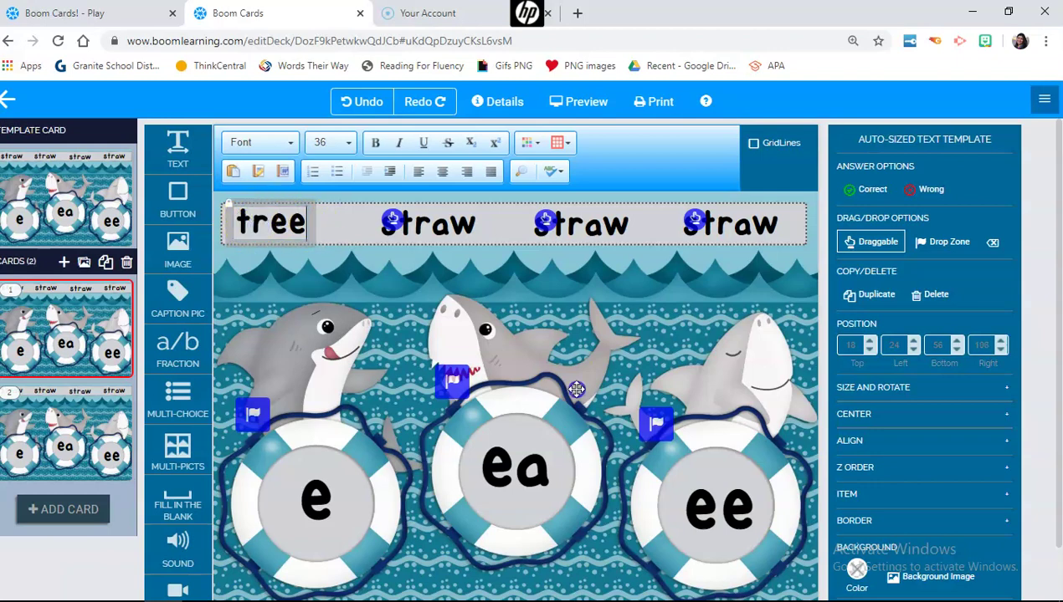
{"action": "left_click", "coordinate": [659, 420]}
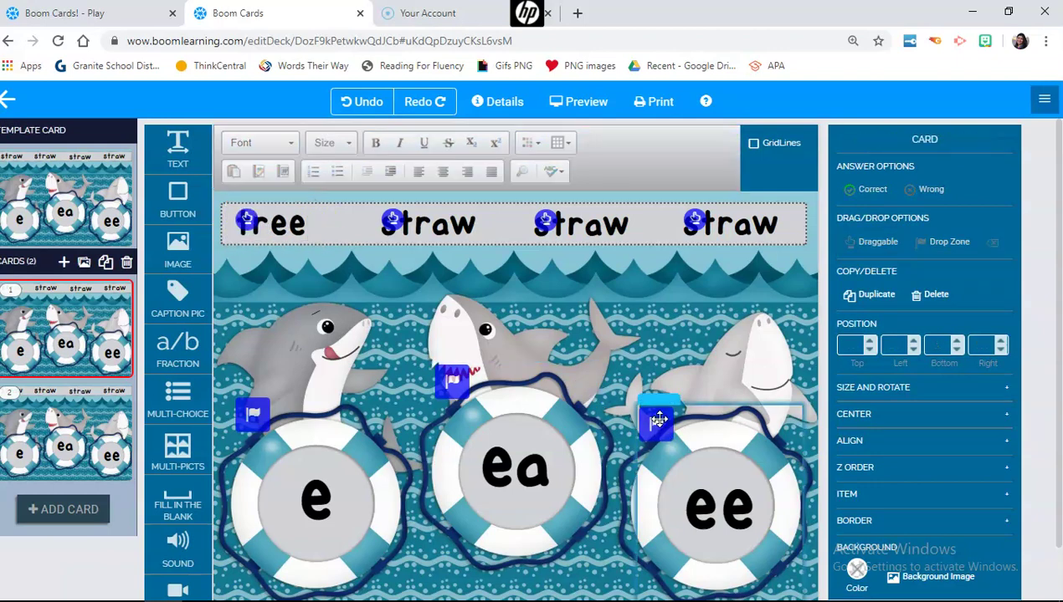
{"action": "left_click", "coordinate": [247, 220]}
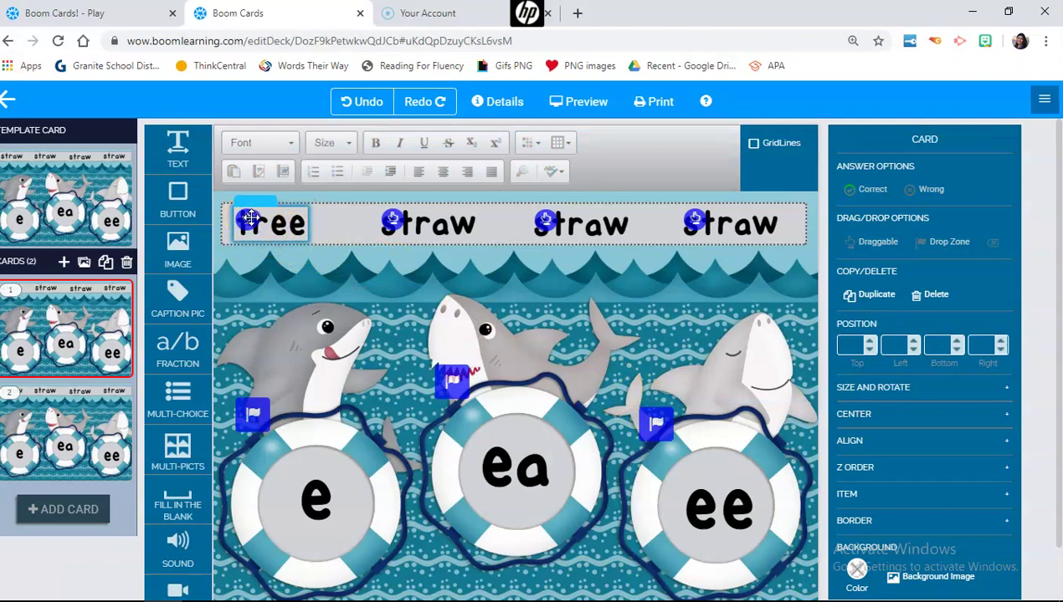
{"action": "left_click", "coordinate": [522, 355]}
{"action": "left_click", "coordinate": [417, 290]}
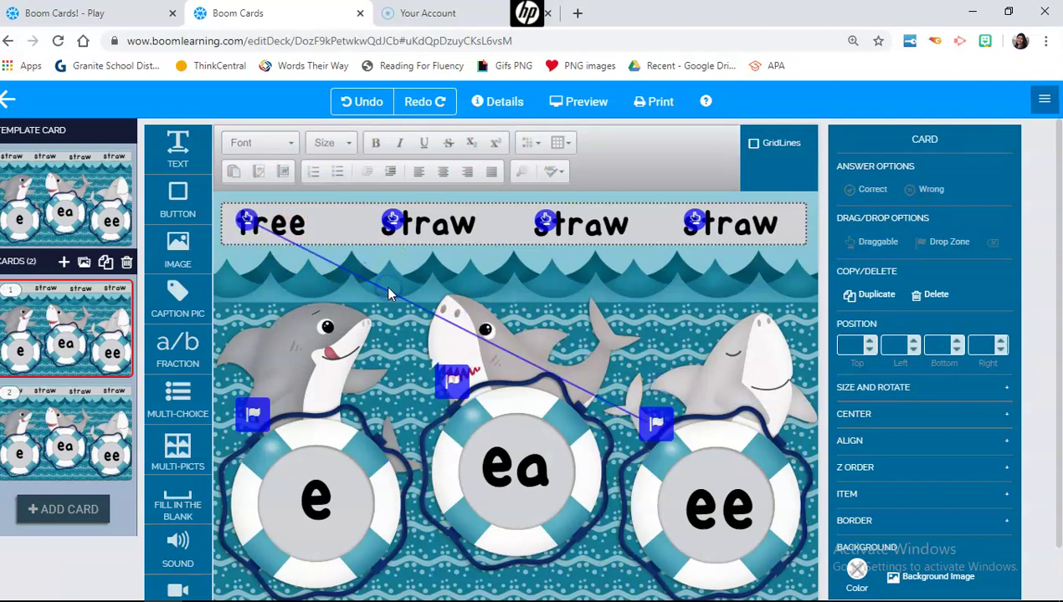
{"action": "left_click", "coordinate": [686, 416]}
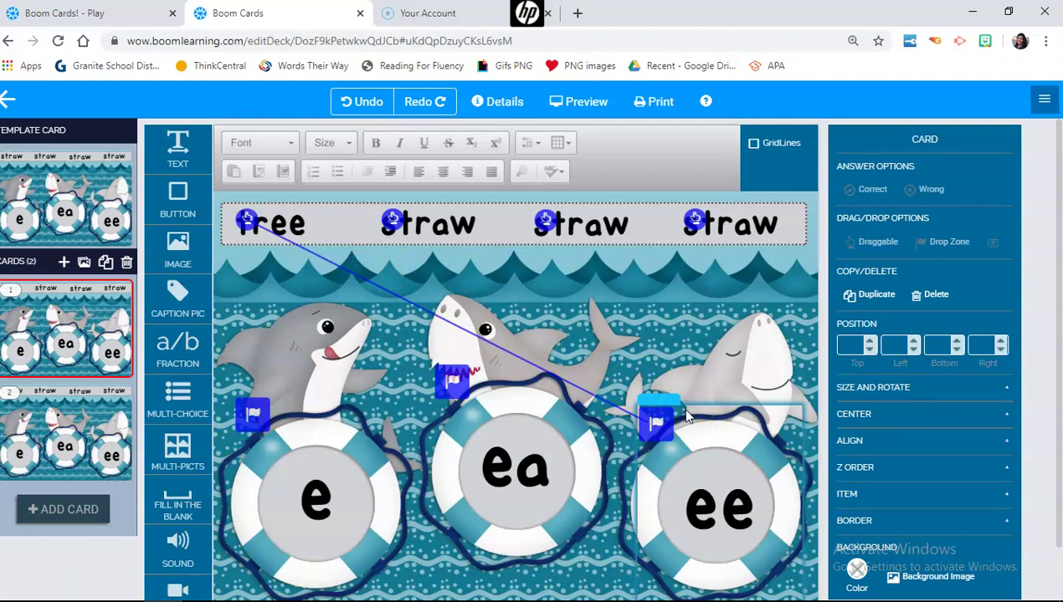
{"action": "left_click", "coordinate": [744, 316]}
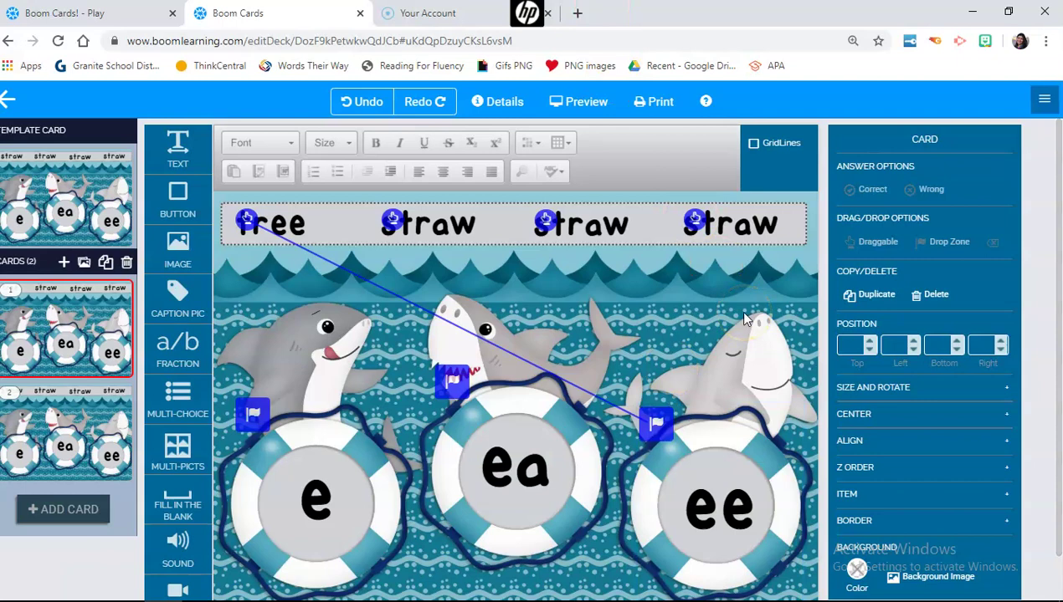
{"action": "left_click", "coordinate": [701, 312]}
{"action": "left_click", "coordinate": [526, 439]}
{"action": "left_click", "coordinate": [636, 449]}
{"action": "left_click", "coordinate": [468, 452]}
{"action": "left_click", "coordinate": [637, 504]}
{"action": "left_click", "coordinate": [481, 498]}
{"action": "left_click", "coordinate": [628, 494]}
{"action": "left_click", "coordinate": [727, 335]}
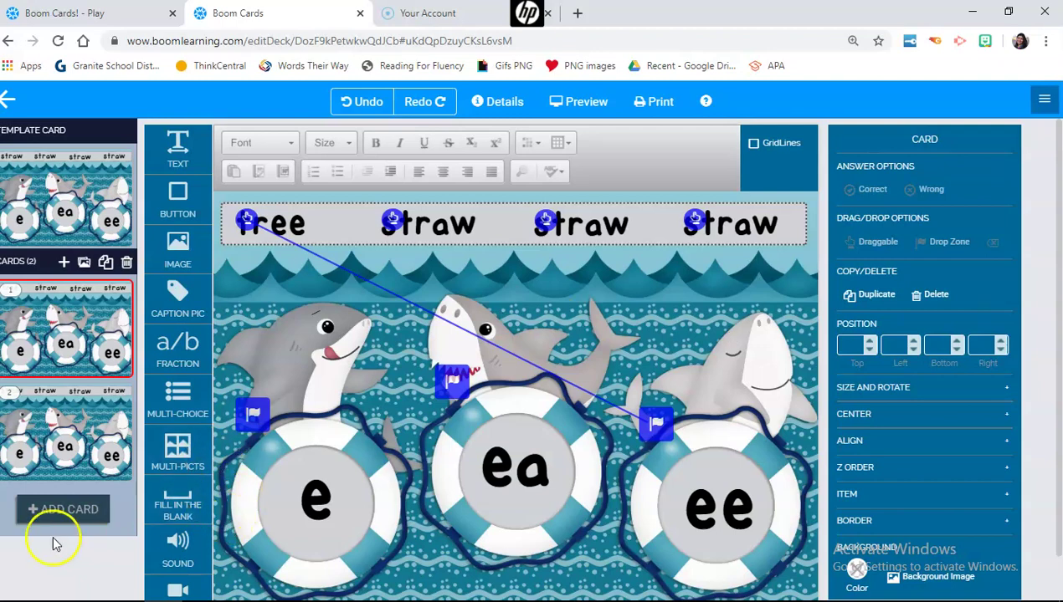
{"action": "left_click", "coordinate": [36, 576]}
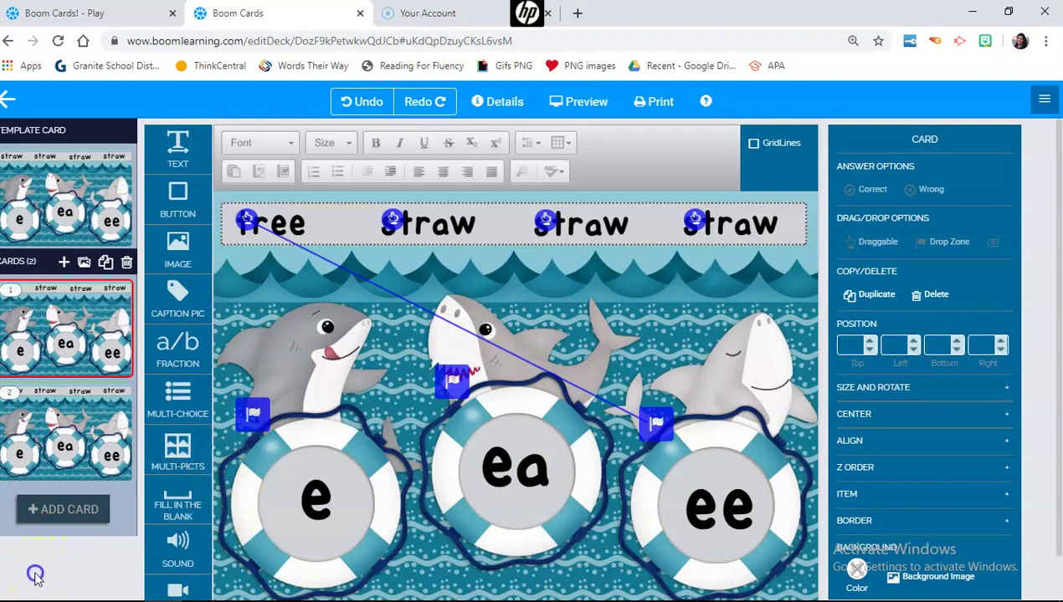